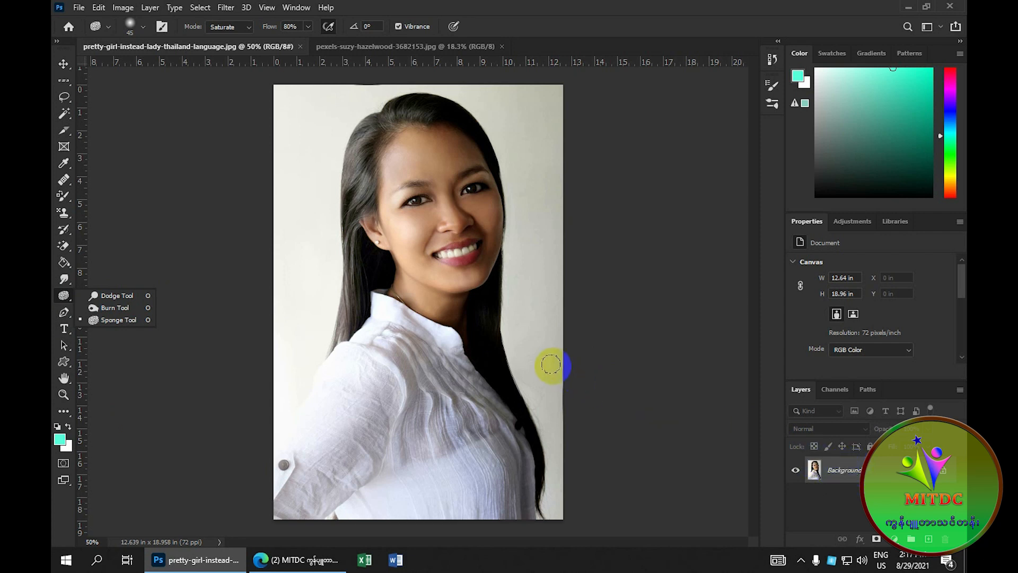
Step: Duplicate the portrait's Background layer and switch to the Dodge tool
{"action": "key", "text": "ctrl+j"}
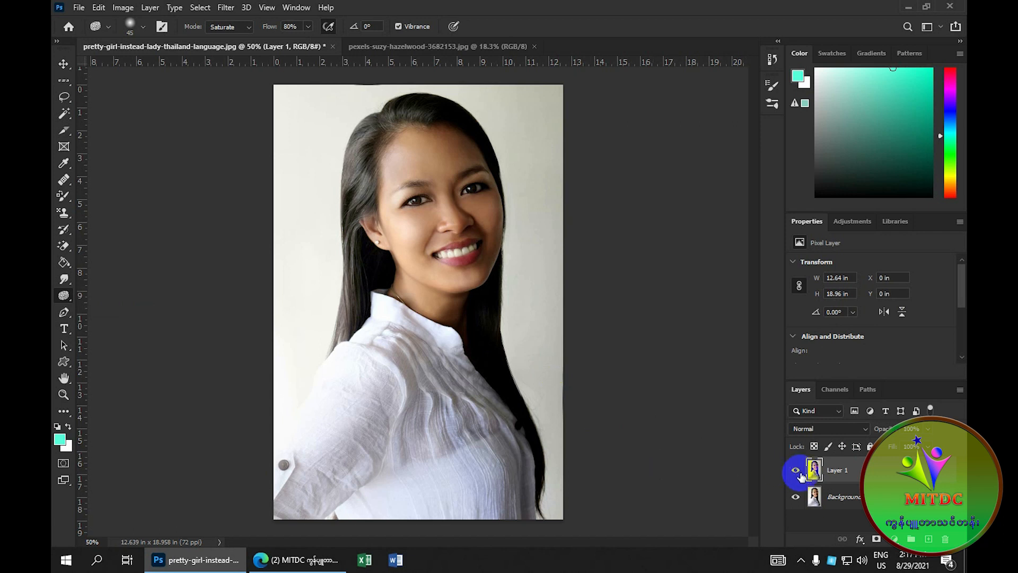
{"action": "scroll", "coordinate": [467, 263], "scroll_direction": "up", "scroll_amount": 9}
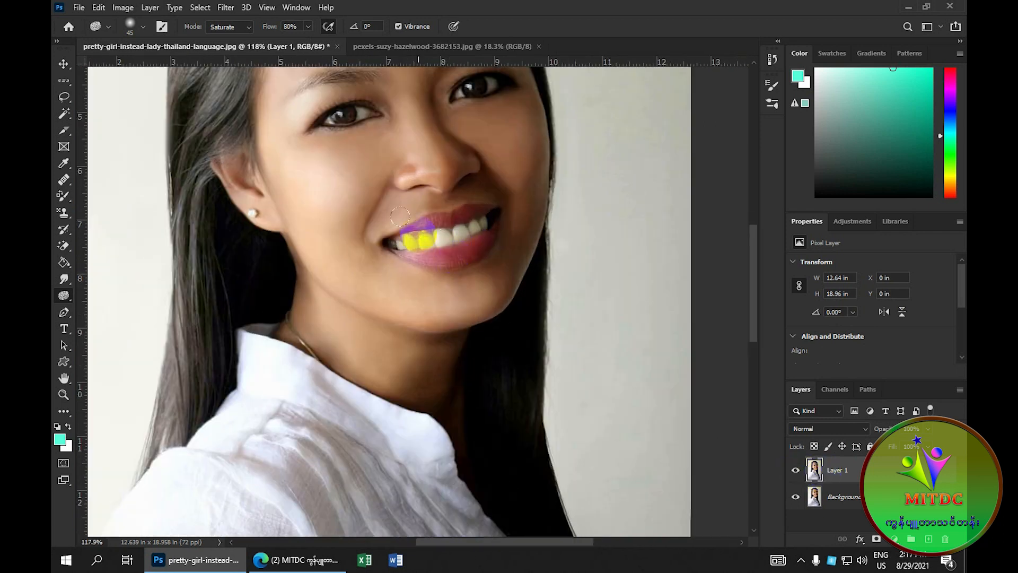
{"action": "left_click_drag", "start_coordinate": [393, 216], "coordinate": [428, 271]}
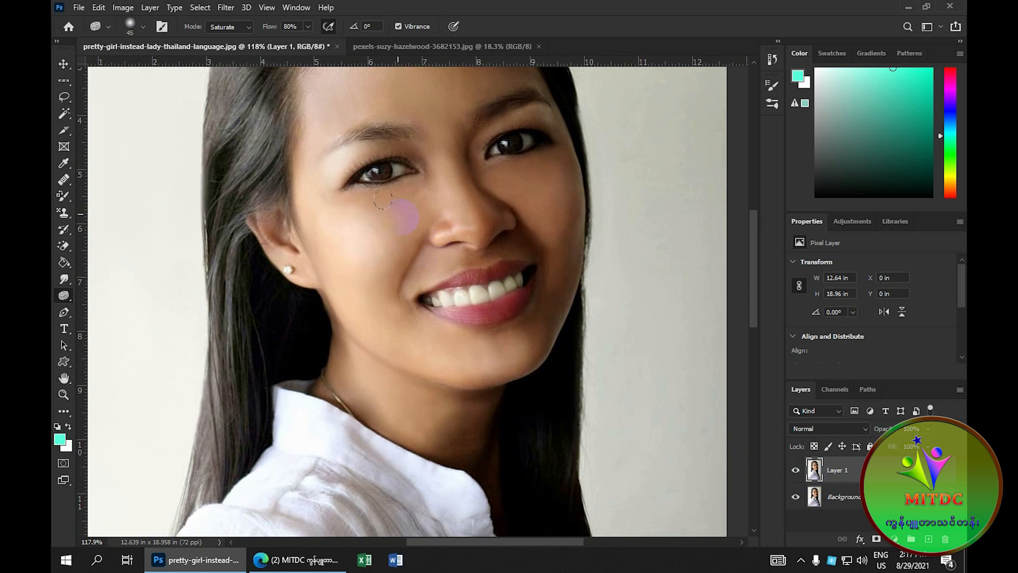
{"action": "left_click_drag", "start_coordinate": [378, 161], "coordinate": [382, 149]}
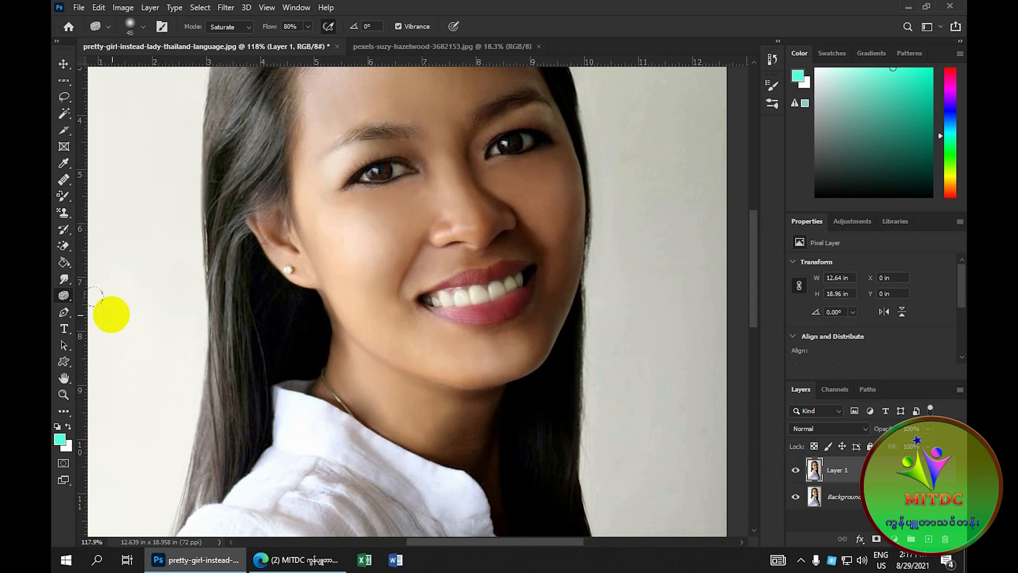
{"action": "left_click", "coordinate": [64, 295]}
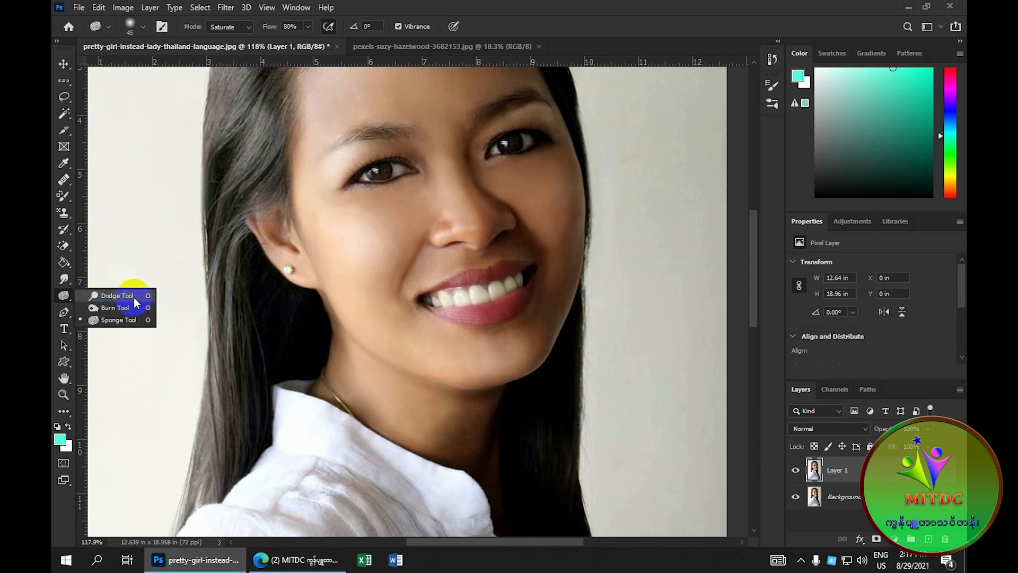
{"action": "left_click", "coordinate": [134, 298]}
Step: Lighten the whites of both eyes with the Dodge tool on the duplicated layer
{"action": "mouse_move", "coordinate": [371, 171]}
{"action": "left_mouse_down"}
{"action": "mouse_move", "coordinate": [417, 167]}
{"action": "mouse_move", "coordinate": [409, 176]}
{"action": "left_mouse_up"}
{"action": "scroll", "coordinate": [407, 170], "scroll_direction": "up", "scroll_amount": 2}
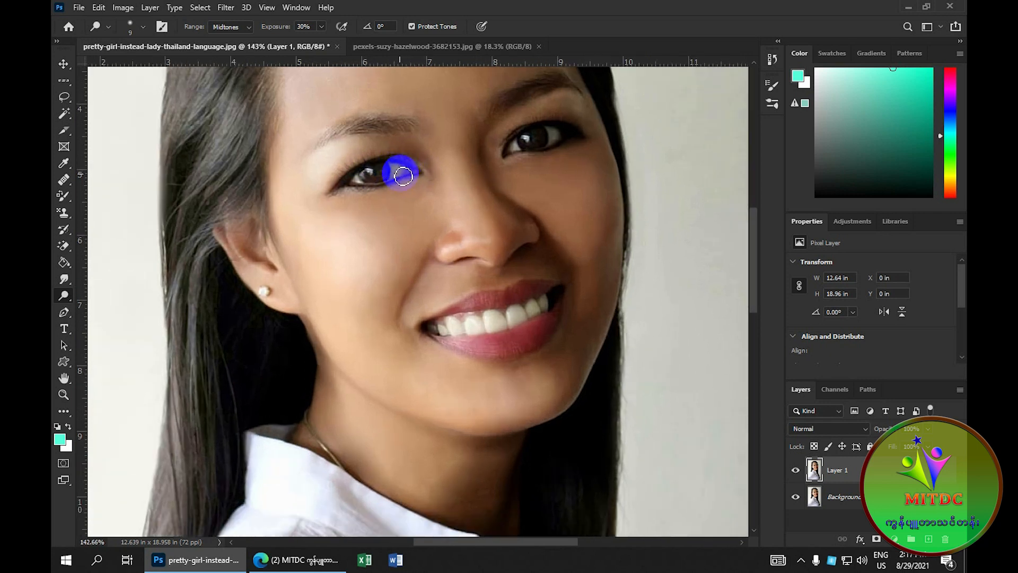
{"action": "scroll", "coordinate": [403, 176], "scroll_direction": "up", "scroll_amount": 1}
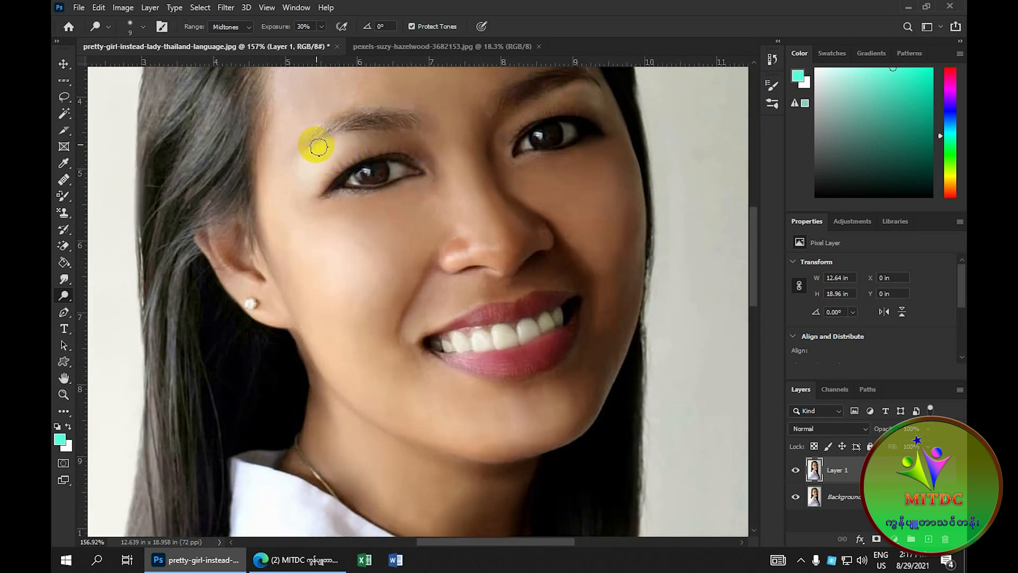
{"action": "left_click", "coordinate": [143, 28]}
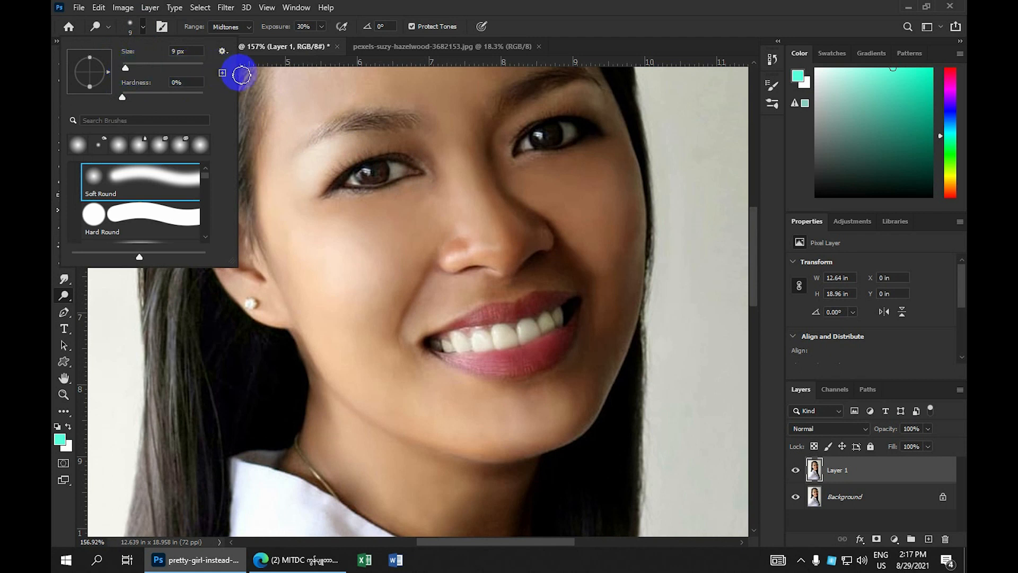
{"action": "left_click", "coordinate": [444, 170]}
{"action": "scroll", "coordinate": [413, 178], "scroll_direction": "up", "scroll_amount": 1}
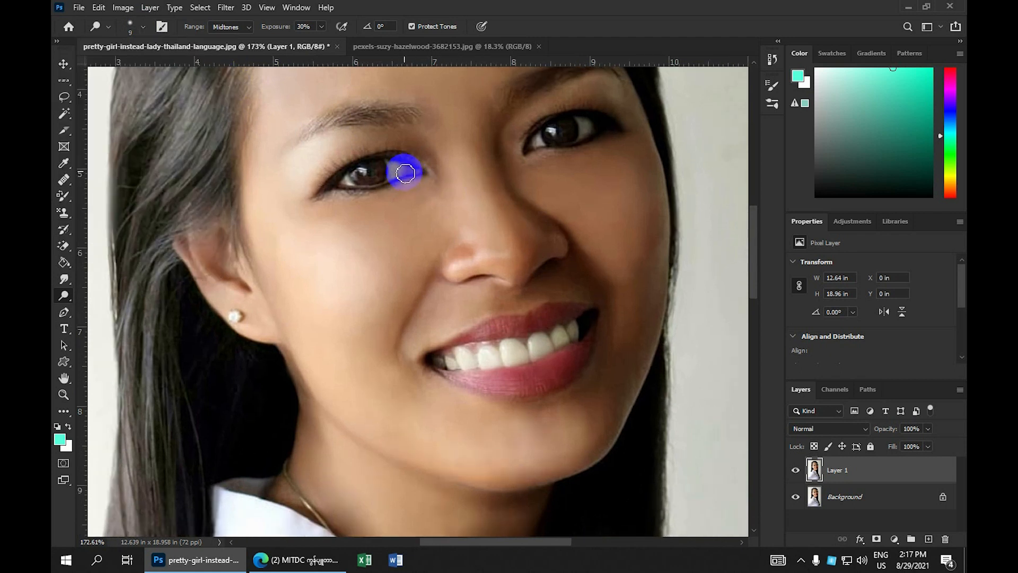
{"action": "left_click", "coordinate": [395, 166]}
{"action": "left_click", "coordinate": [392, 166]}
{"action": "mouse_move", "coordinate": [393, 166]}
{"action": "left_mouse_down"}
{"action": "mouse_move", "coordinate": [391, 175]}
{"action": "mouse_move", "coordinate": [387, 166]}
{"action": "mouse_move", "coordinate": [403, 167]}
{"action": "mouse_move", "coordinate": [346, 174]}
{"action": "mouse_move", "coordinate": [390, 161]}
{"action": "mouse_move", "coordinate": [413, 173]}
{"action": "mouse_move", "coordinate": [541, 148]}
{"action": "mouse_move", "coordinate": [536, 136]}
{"action": "mouse_move", "coordinate": [539, 153]}
{"action": "mouse_move", "coordinate": [592, 128]}
{"action": "mouse_move", "coordinate": [584, 118]}
{"action": "mouse_move", "coordinate": [582, 139]}
{"action": "mouse_move", "coordinate": [582, 120]}
{"action": "mouse_move", "coordinate": [579, 134]}
{"action": "mouse_move", "coordinate": [591, 129]}
{"action": "mouse_move", "coordinate": [582, 120]}
{"action": "mouse_move", "coordinate": [577, 129]}
{"action": "mouse_move", "coordinate": [587, 129]}
{"action": "mouse_move", "coordinate": [541, 141]}
{"action": "left_mouse_up"}
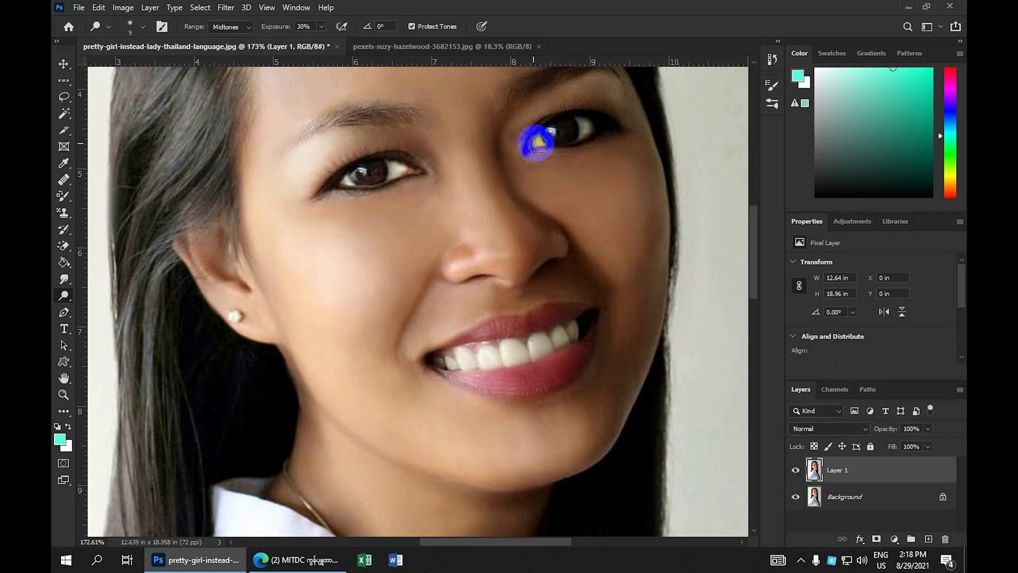
Step: Brighten the teeth across the whole smile with Dodge tool strokes
{"action": "scroll", "coordinate": [532, 182], "scroll_direction": "down", "scroll_amount": 2}
{"action": "scroll", "coordinate": [541, 319], "scroll_direction": "up", "scroll_amount": 2}
{"action": "scroll", "coordinate": [513, 322], "scroll_direction": "up", "scroll_amount": 1}
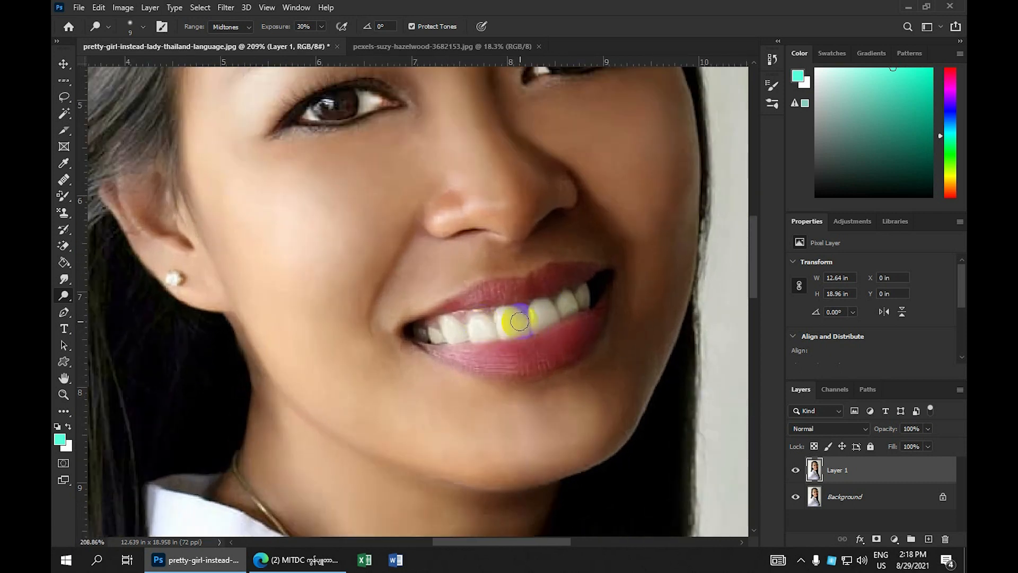
{"action": "mouse_move", "coordinate": [519, 320]}
{"action": "left_mouse_down"}
{"action": "mouse_move", "coordinate": [439, 327]}
{"action": "mouse_move", "coordinate": [448, 342]}
{"action": "mouse_move", "coordinate": [437, 323]}
{"action": "mouse_move", "coordinate": [434, 337]}
{"action": "mouse_move", "coordinate": [423, 327]}
{"action": "mouse_move", "coordinate": [444, 345]}
{"action": "mouse_move", "coordinate": [439, 331]}
{"action": "mouse_move", "coordinate": [467, 340]}
{"action": "mouse_move", "coordinate": [468, 324]}
{"action": "mouse_move", "coordinate": [484, 337]}
{"action": "mouse_move", "coordinate": [453, 308]}
{"action": "mouse_move", "coordinate": [496, 341]}
{"action": "mouse_move", "coordinate": [498, 311]}
{"action": "mouse_move", "coordinate": [508, 336]}
{"action": "mouse_move", "coordinate": [488, 307]}
{"action": "mouse_move", "coordinate": [538, 335]}
{"action": "mouse_move", "coordinate": [526, 306]}
{"action": "mouse_move", "coordinate": [550, 324]}
{"action": "mouse_move", "coordinate": [585, 300]}
{"action": "mouse_move", "coordinate": [582, 284]}
{"action": "mouse_move", "coordinate": [584, 303]}
{"action": "mouse_move", "coordinate": [564, 302]}
{"action": "left_mouse_up"}
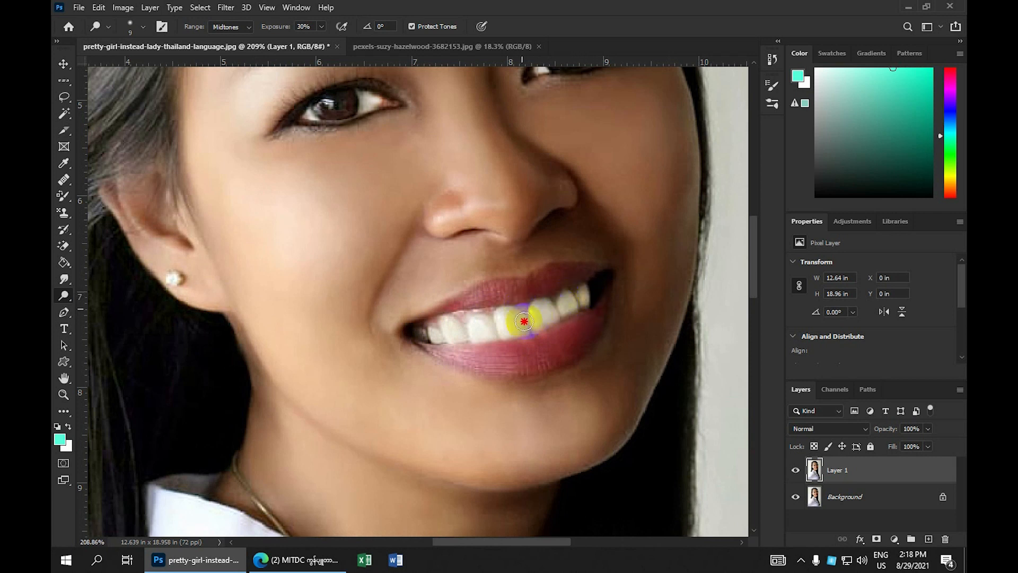
{"action": "mouse_move", "coordinate": [495, 321]}
{"action": "left_mouse_down"}
{"action": "mouse_move", "coordinate": [421, 328]}
{"action": "mouse_move", "coordinate": [585, 321]}
{"action": "mouse_move", "coordinate": [586, 292]}
{"action": "mouse_move", "coordinate": [588, 302]}
{"action": "mouse_move", "coordinate": [563, 299]}
{"action": "mouse_move", "coordinate": [558, 313]}
{"action": "mouse_move", "coordinate": [552, 300]}
{"action": "mouse_move", "coordinate": [545, 320]}
{"action": "mouse_move", "coordinate": [531, 305]}
{"action": "mouse_move", "coordinate": [527, 321]}
{"action": "mouse_move", "coordinate": [513, 313]}
{"action": "mouse_move", "coordinate": [481, 323]}
{"action": "mouse_move", "coordinate": [480, 315]}
{"action": "mouse_move", "coordinate": [439, 335]}
{"action": "mouse_move", "coordinate": [428, 325]}
{"action": "mouse_move", "coordinate": [461, 336]}
{"action": "left_mouse_up"}
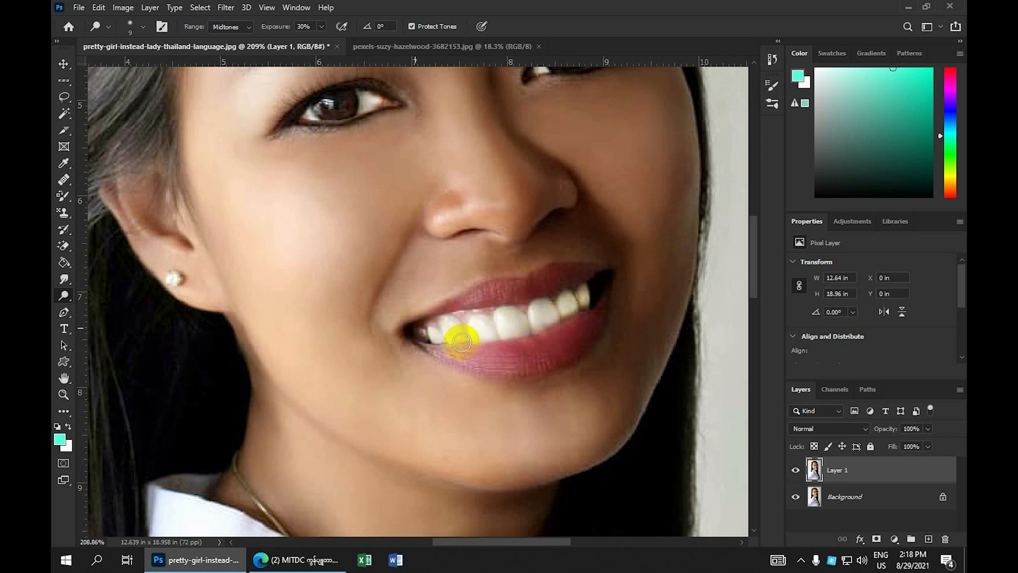
Step: Compare the face before and after the retouching by hiding Layer 1 and showing it again
{"action": "scroll", "coordinate": [594, 297], "scroll_direction": "down", "scroll_amount": 3}
{"action": "scroll", "coordinate": [589, 297], "scroll_direction": "down", "scroll_amount": 2}
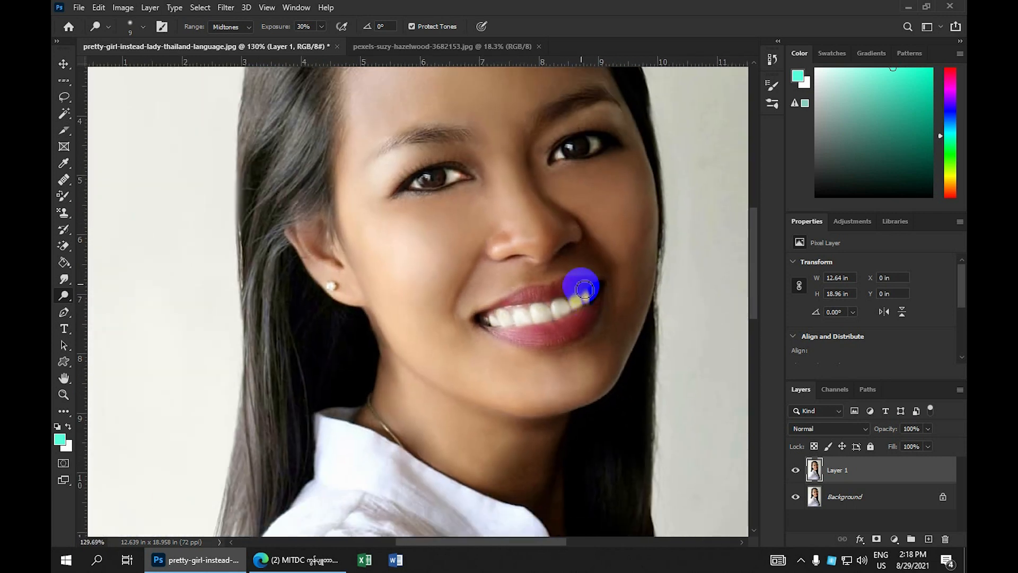
{"action": "scroll", "coordinate": [509, 305], "scroll_direction": "down", "scroll_amount": 2}
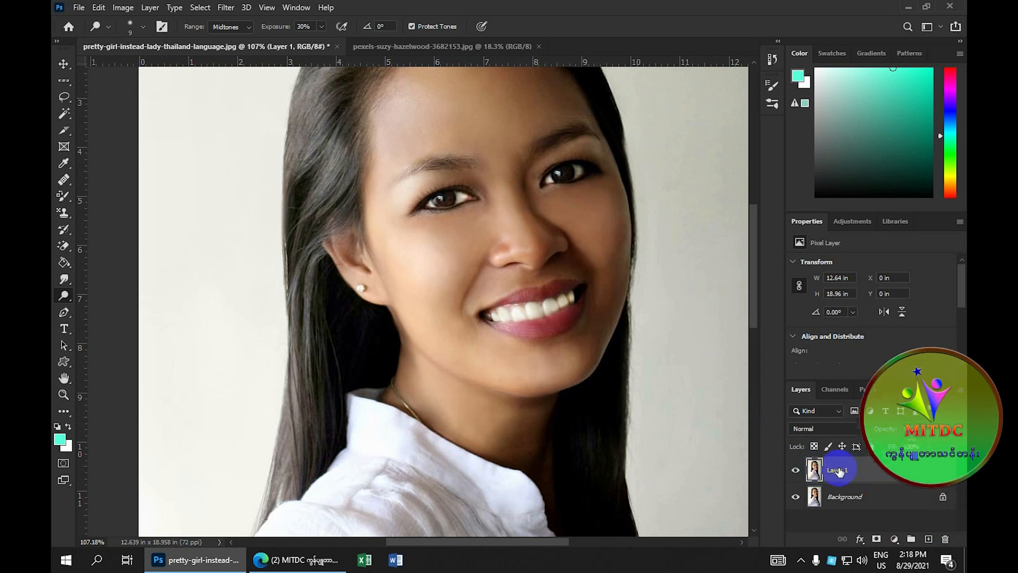
{"action": "left_click", "coordinate": [796, 470]}
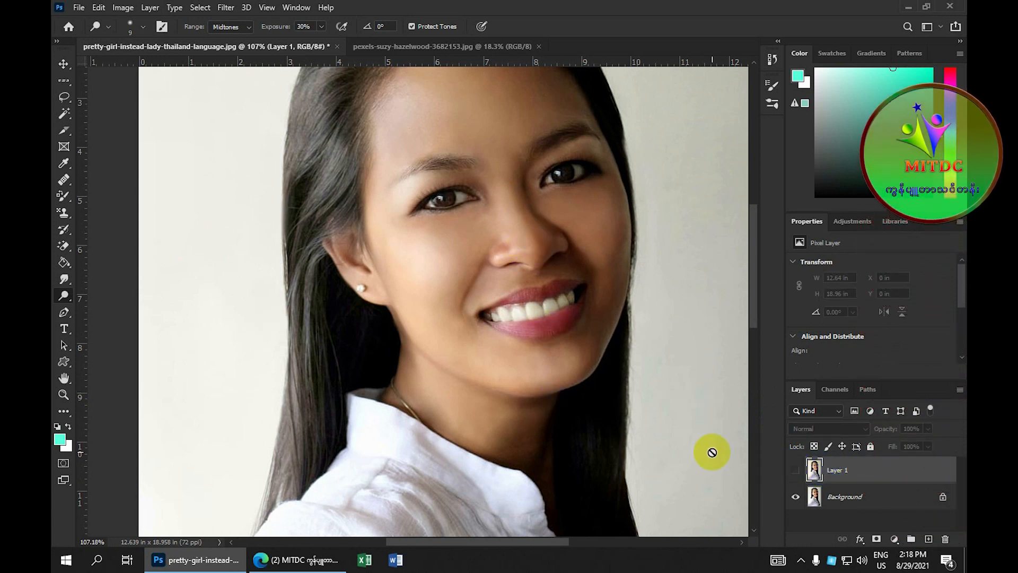
{"action": "left_click", "coordinate": [796, 470]}
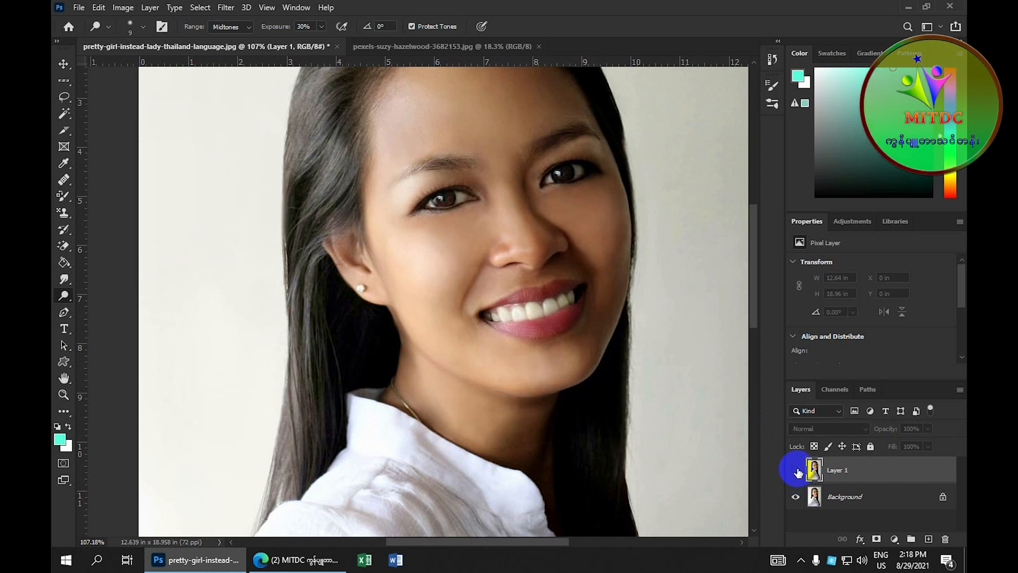
Step: Lighten the hair strands beside the forehead using the Dodge tool with a 25 px brush
{"action": "scroll", "coordinate": [528, 293], "scroll_direction": "up", "scroll_amount": 1}
{"action": "scroll", "coordinate": [528, 293], "scroll_direction": "up", "scroll_amount": 4}
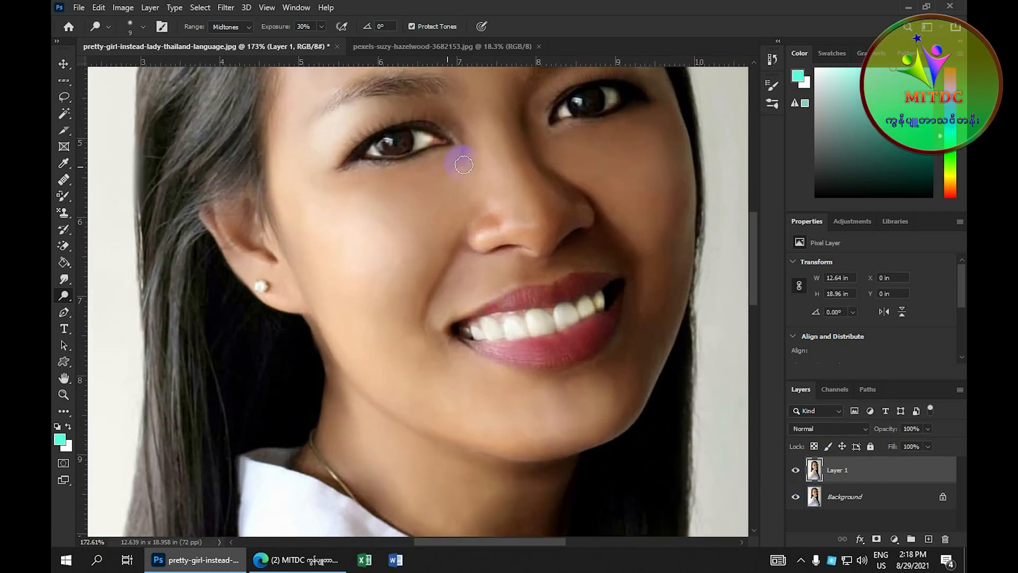
{"action": "scroll", "coordinate": [393, 139], "scroll_direction": "down", "scroll_amount": 6}
{"action": "scroll", "coordinate": [380, 119], "scroll_direction": "up", "scroll_amount": 5}
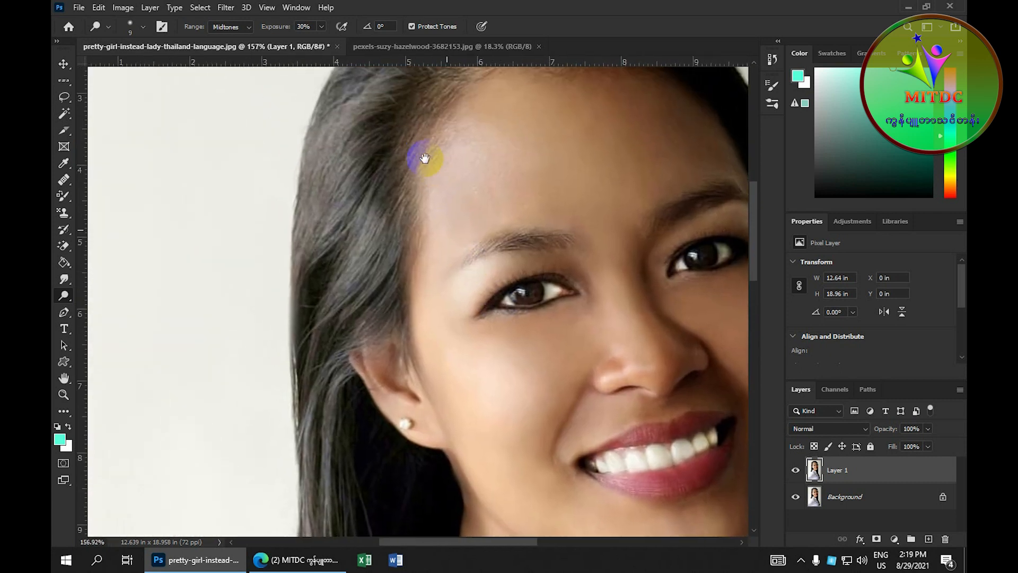
{"action": "left_click_drag", "start_coordinate": [425, 158], "coordinate": [335, 152]}
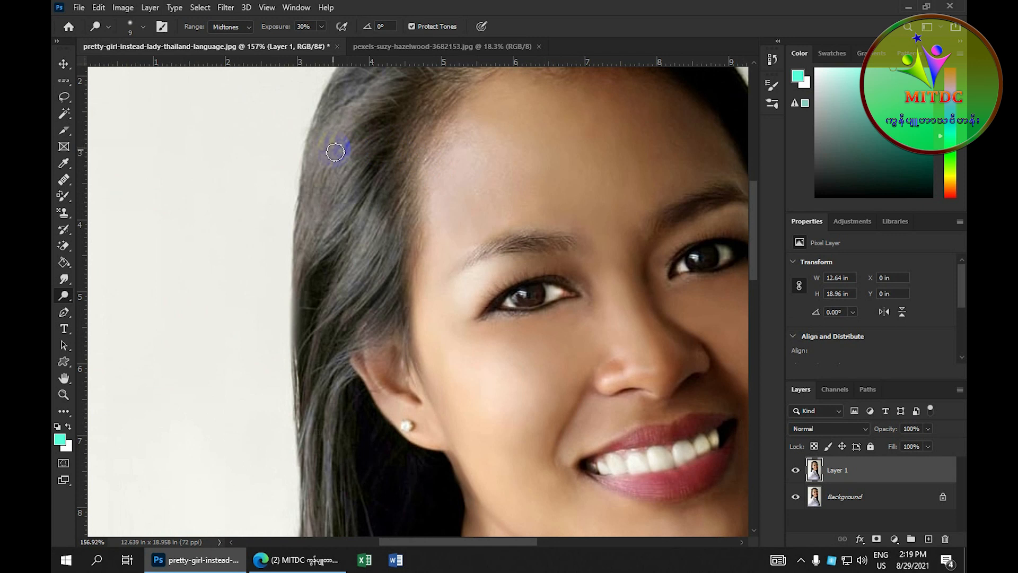
{"action": "mouse_move", "coordinate": [371, 125]}
{"action": "left_mouse_down"}
{"action": "mouse_move", "coordinate": [339, 213]}
{"action": "mouse_move", "coordinate": [379, 109]}
{"action": "mouse_move", "coordinate": [347, 175]}
{"action": "mouse_move", "coordinate": [372, 100]}
{"action": "mouse_move", "coordinate": [311, 231]}
{"action": "mouse_move", "coordinate": [354, 170]}
{"action": "mouse_move", "coordinate": [333, 206]}
{"action": "mouse_move", "coordinate": [304, 203]}
{"action": "mouse_move", "coordinate": [312, 219]}
{"action": "mouse_move", "coordinate": [327, 160]}
{"action": "mouse_move", "coordinate": [320, 226]}
{"action": "mouse_move", "coordinate": [358, 125]}
{"action": "mouse_move", "coordinate": [371, 186]}
{"action": "left_mouse_up"}
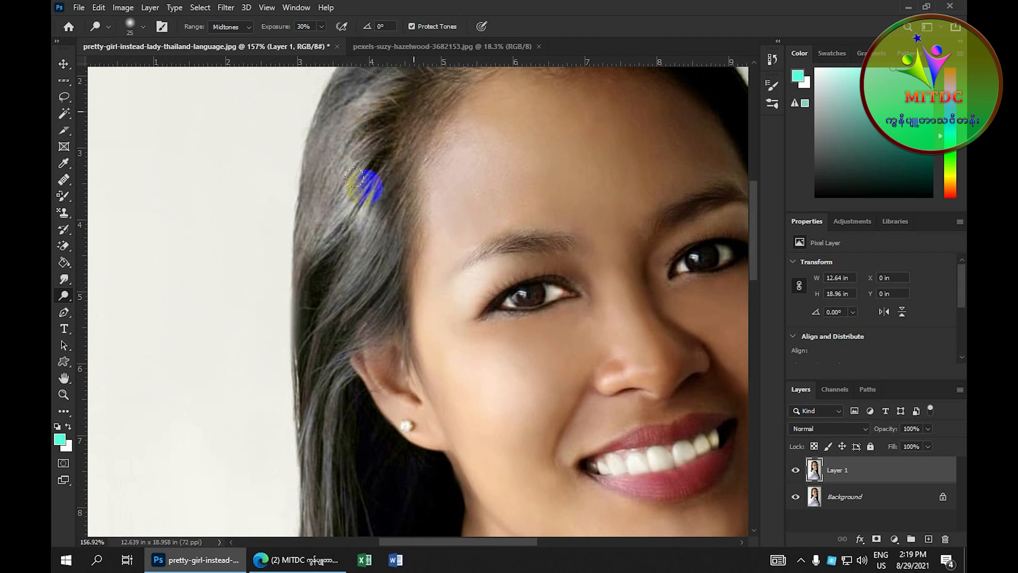
{"action": "scroll", "coordinate": [366, 176], "scroll_direction": "down", "scroll_amount": 5}
{"action": "mouse_move", "coordinate": [367, 149]}
{"action": "left_mouse_down"}
{"action": "mouse_move", "coordinate": [360, 198]}
{"action": "mouse_move", "coordinate": [389, 173]}
{"action": "mouse_move", "coordinate": [399, 115]}
{"action": "mouse_move", "coordinate": [359, 194]}
{"action": "mouse_move", "coordinate": [357, 165]}
{"action": "mouse_move", "coordinate": [344, 185]}
{"action": "mouse_move", "coordinate": [362, 189]}
{"action": "mouse_move", "coordinate": [374, 169]}
{"action": "left_mouse_up"}
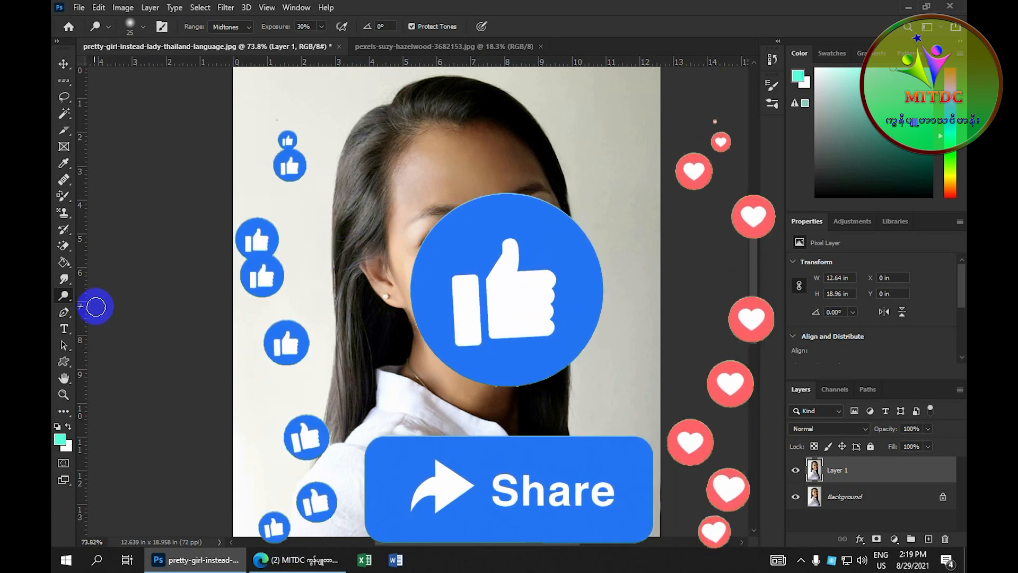
{"action": "right_click", "coordinate": [63, 295]}
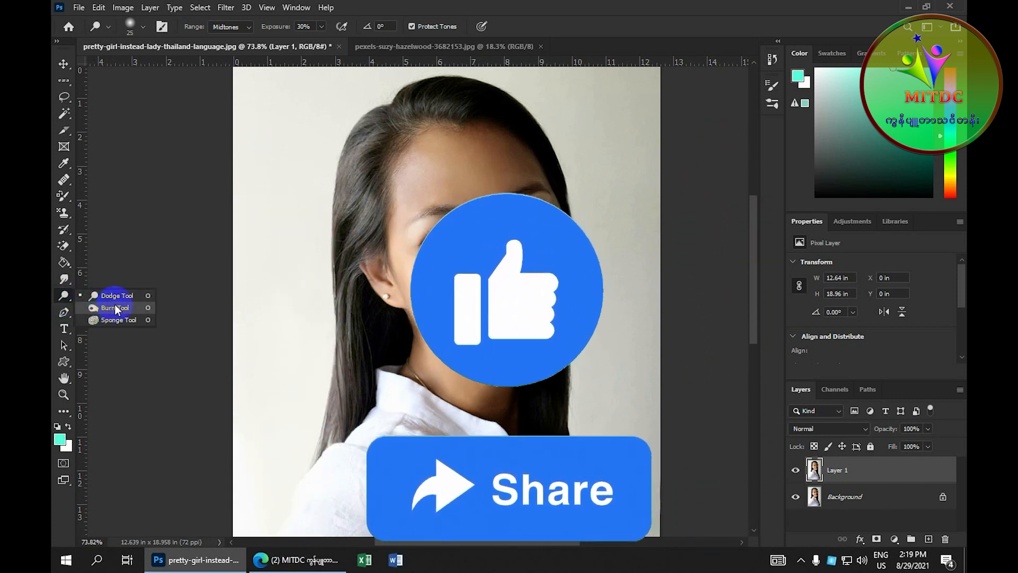
{"action": "left_click", "coordinate": [142, 313]}
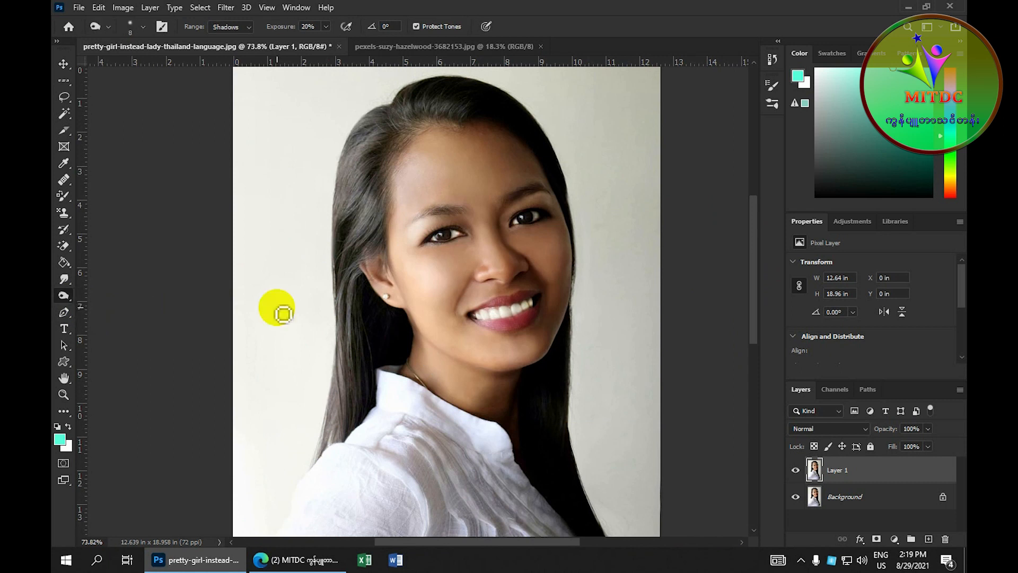
{"action": "scroll", "coordinate": [387, 245], "scroll_direction": "up", "scroll_amount": 3}
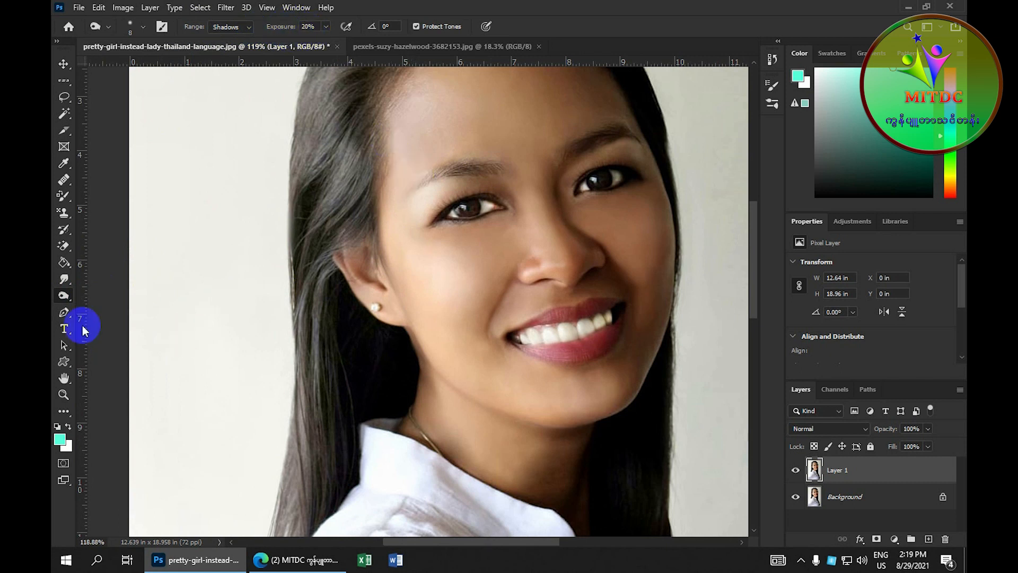
{"action": "right_click", "coordinate": [64, 296]}
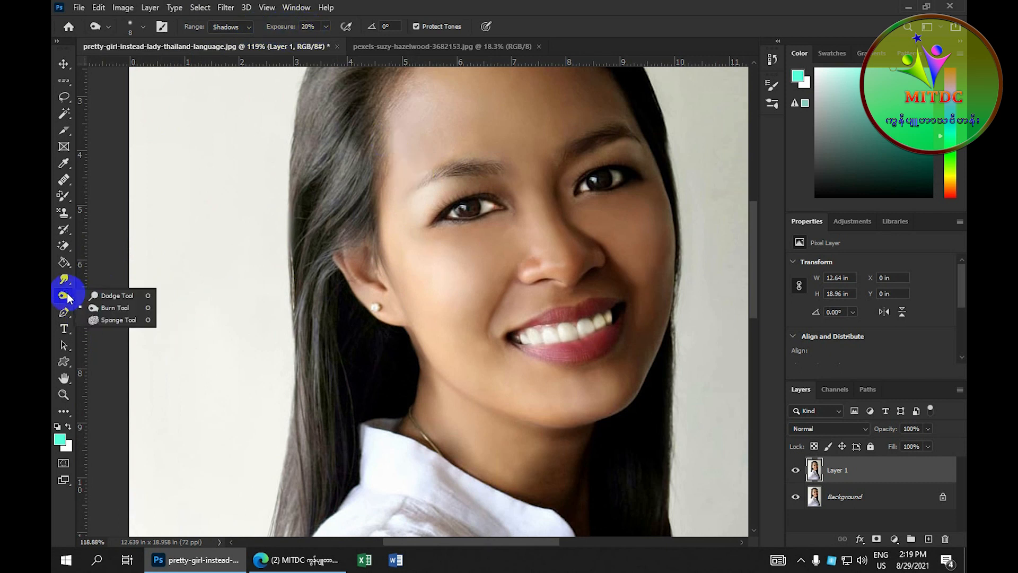
{"action": "left_click", "coordinate": [124, 297]}
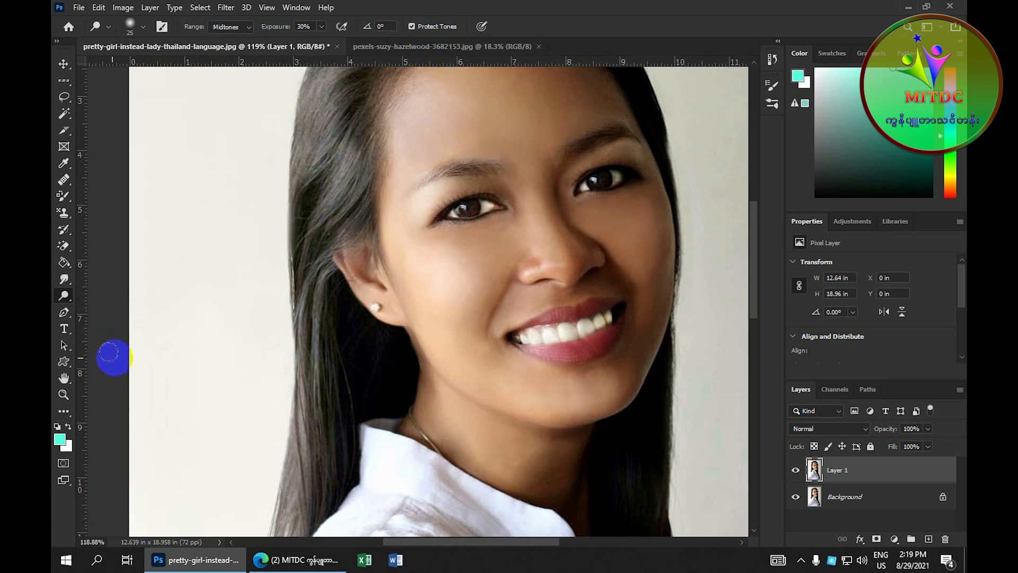
Step: Darken the eyebrow nearest the visible ear with the Burn tool, using the Shadows range at 20% exposure
{"action": "left_click_drag", "start_coordinate": [63, 295], "coordinate": [93, 311]}
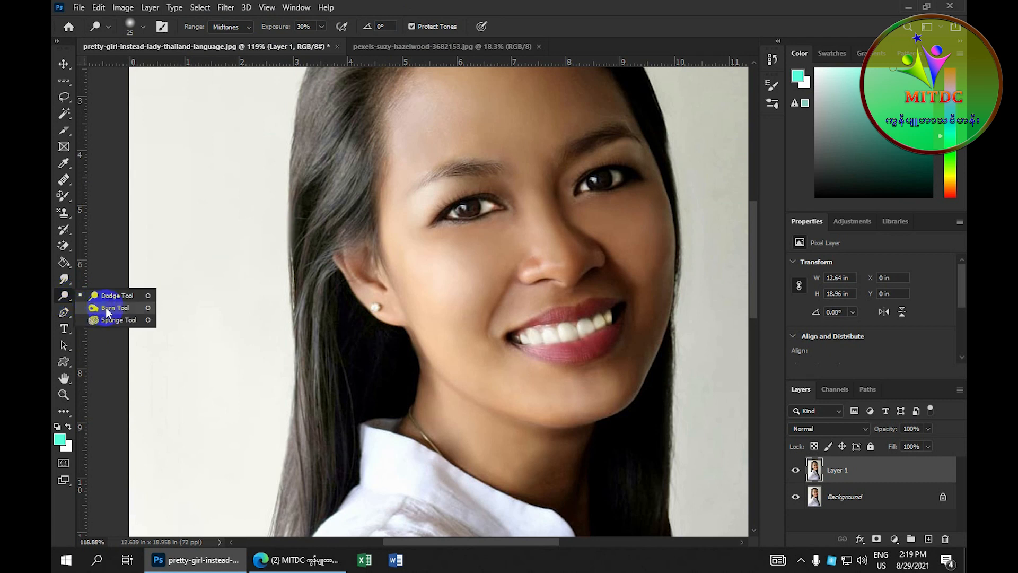
{"action": "left_click", "coordinate": [108, 312]}
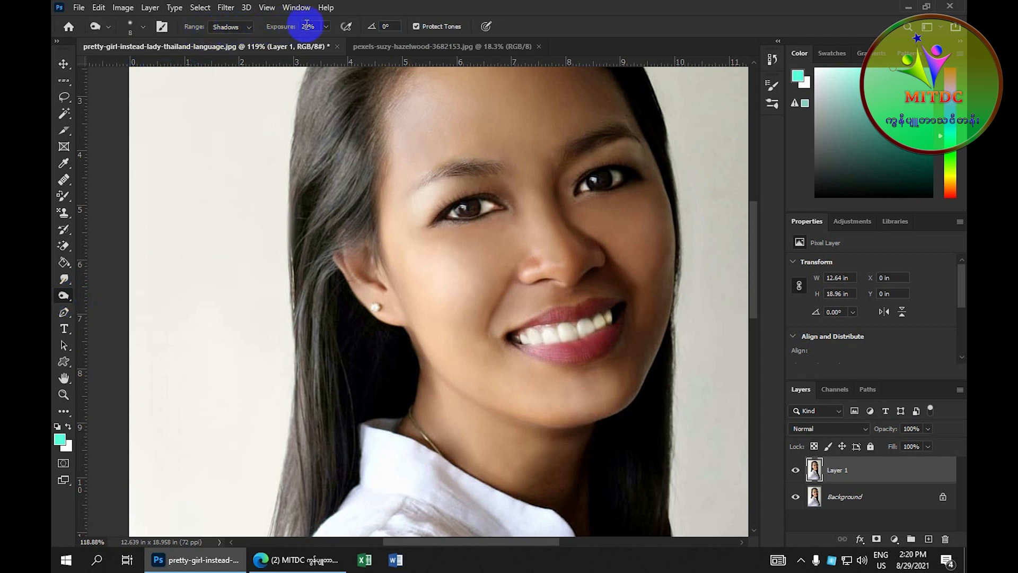
{"action": "left_click", "coordinate": [408, 215]}
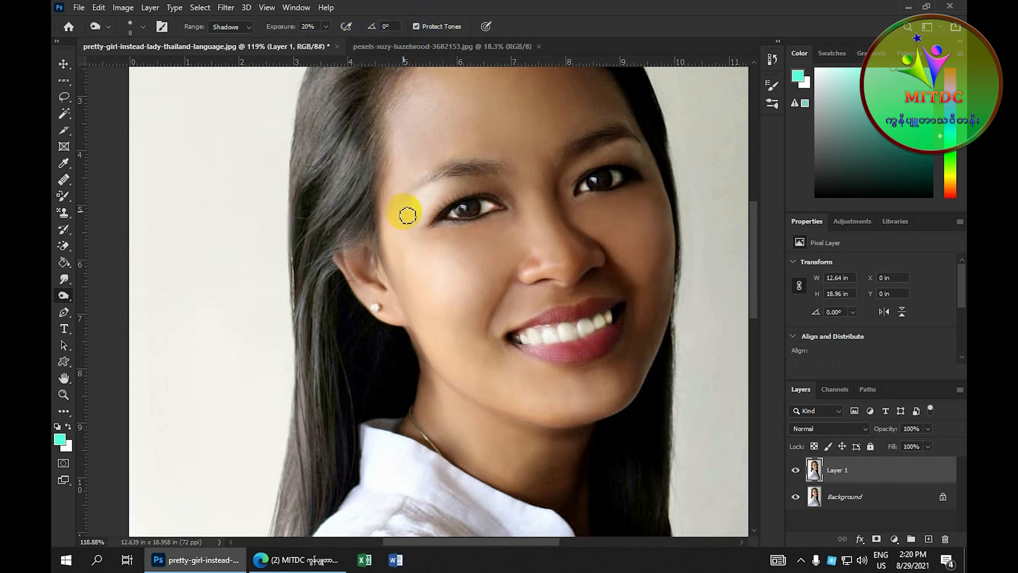
{"action": "left_click_drag", "start_coordinate": [447, 181], "coordinate": [463, 177]}
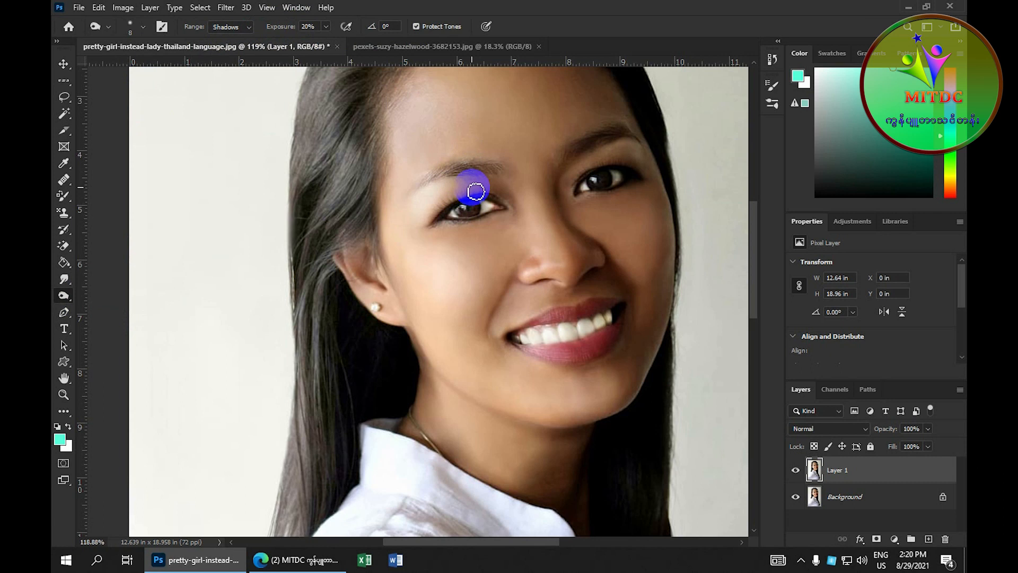
{"action": "left_click_drag", "start_coordinate": [476, 191], "coordinate": [472, 177]}
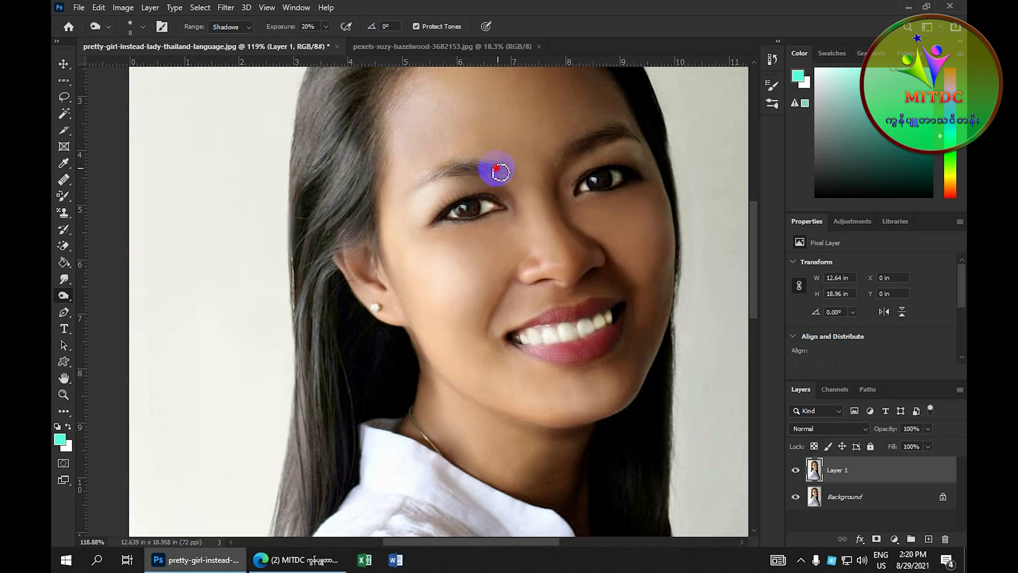
{"action": "mouse_move", "coordinate": [440, 178]}
{"action": "left_mouse_down"}
{"action": "mouse_move", "coordinate": [501, 175]}
{"action": "mouse_move", "coordinate": [427, 185]}
{"action": "mouse_move", "coordinate": [494, 170]}
{"action": "left_mouse_up"}
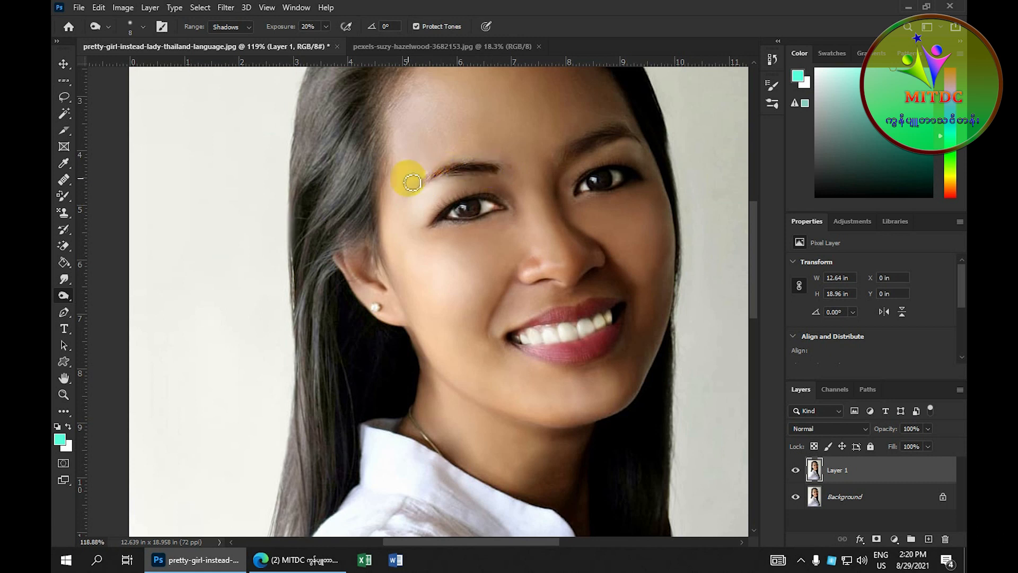
Step: Darken the eyebrow farthest from the visible ear along its full length with Burn tool strokes
{"action": "scroll", "coordinate": [507, 181], "scroll_direction": "down", "scroll_amount": 1}
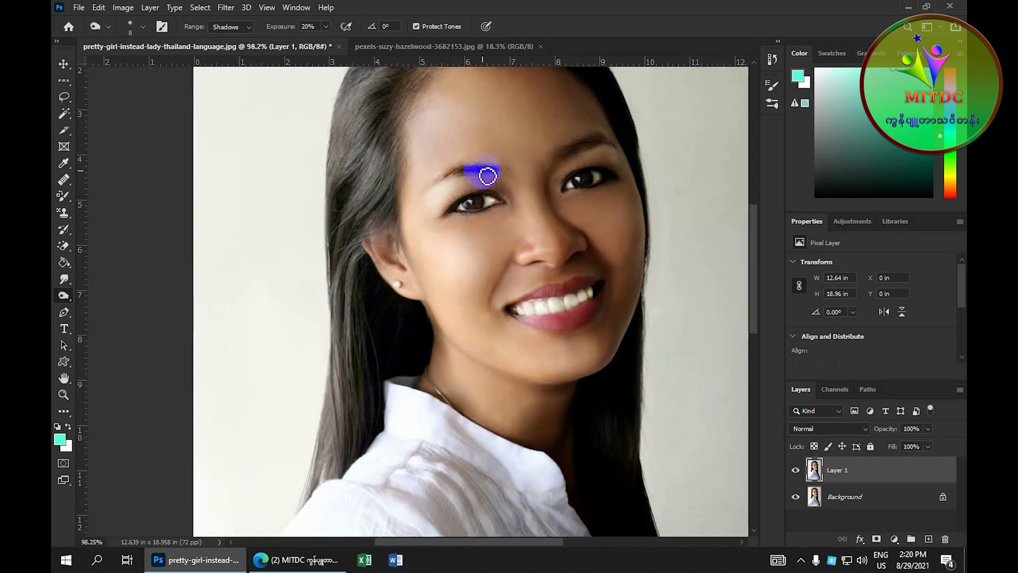
{"action": "scroll", "coordinate": [520, 179], "scroll_direction": "up", "scroll_amount": 1}
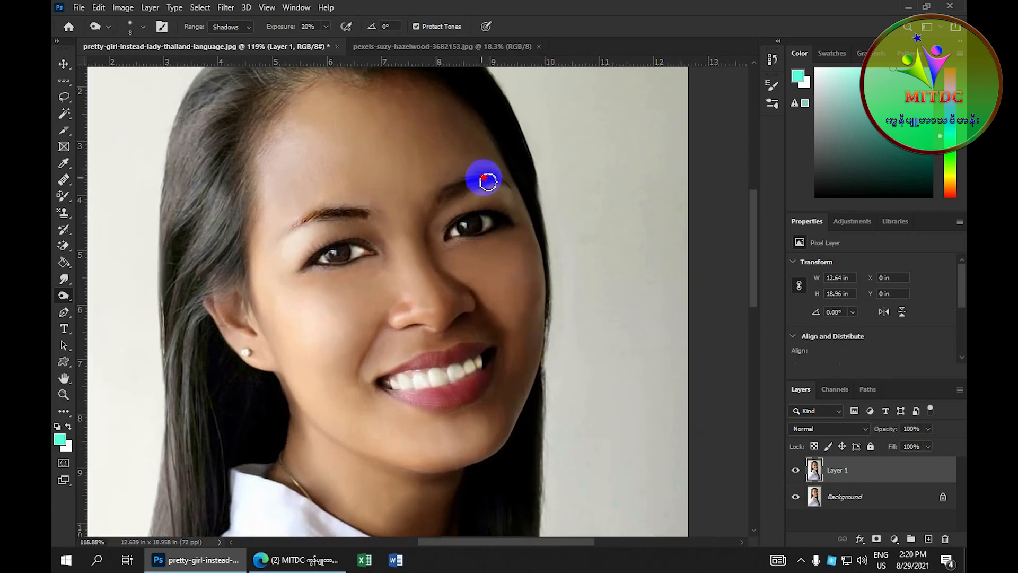
{"action": "mouse_move", "coordinate": [488, 182]}
{"action": "left_mouse_down"}
{"action": "mouse_move", "coordinate": [446, 204]}
{"action": "mouse_move", "coordinate": [508, 191]}
{"action": "mouse_move", "coordinate": [441, 209]}
{"action": "left_mouse_up"}
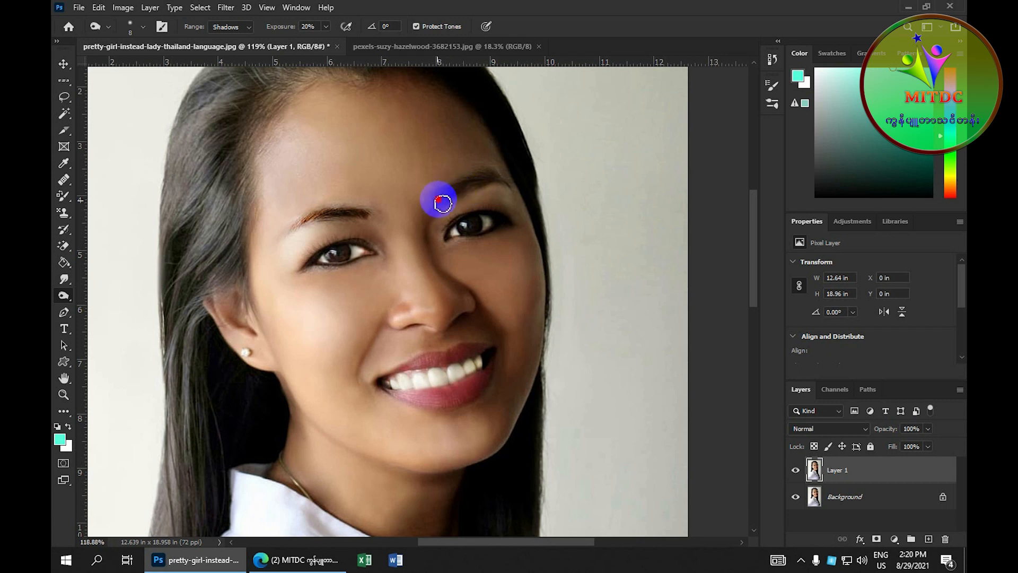
{"action": "left_click_drag", "start_coordinate": [481, 181], "coordinate": [454, 195]}
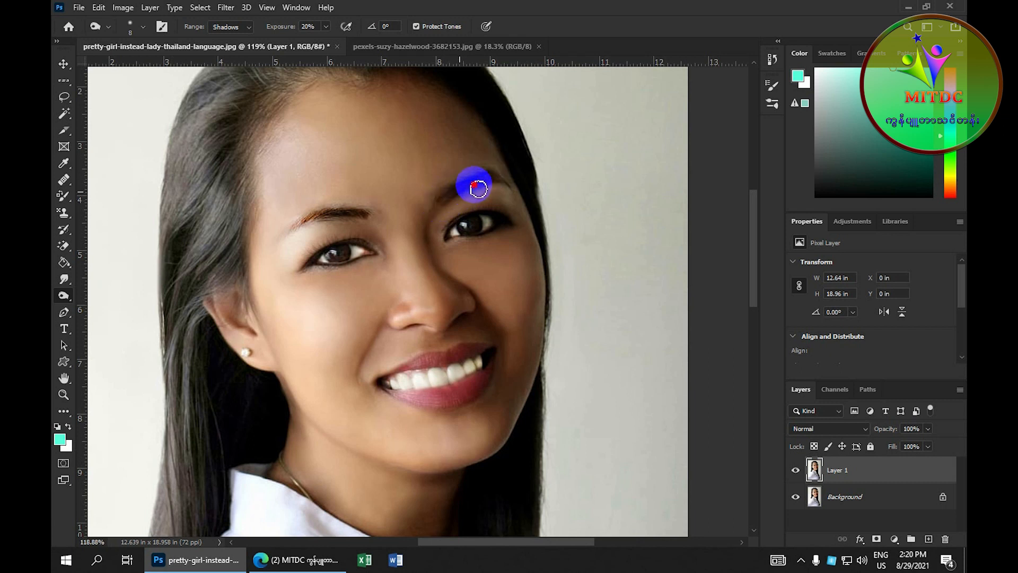
{"action": "left_click", "coordinate": [442, 205]}
{"action": "mouse_move", "coordinate": [469, 184]}
{"action": "left_mouse_down"}
{"action": "mouse_move", "coordinate": [511, 186]}
{"action": "mouse_move", "coordinate": [499, 180]}
{"action": "mouse_move", "coordinate": [508, 183]}
{"action": "mouse_move", "coordinate": [446, 208]}
{"action": "mouse_move", "coordinate": [495, 181]}
{"action": "mouse_move", "coordinate": [511, 185]}
{"action": "mouse_move", "coordinate": [450, 197]}
{"action": "mouse_move", "coordinate": [484, 184]}
{"action": "mouse_move", "coordinate": [518, 190]}
{"action": "mouse_move", "coordinate": [368, 228]}
{"action": "left_mouse_up"}
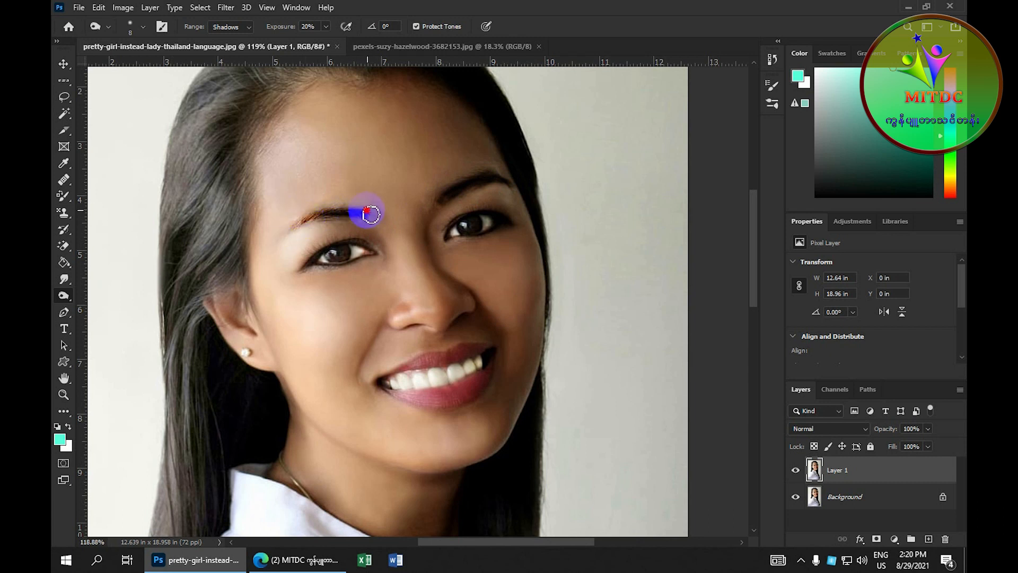
Step: Darken the eyebrow nearest the visible ear further, including its thin outer tail, with the Burn tool
{"action": "left_click_drag", "start_coordinate": [317, 216], "coordinate": [353, 221]}
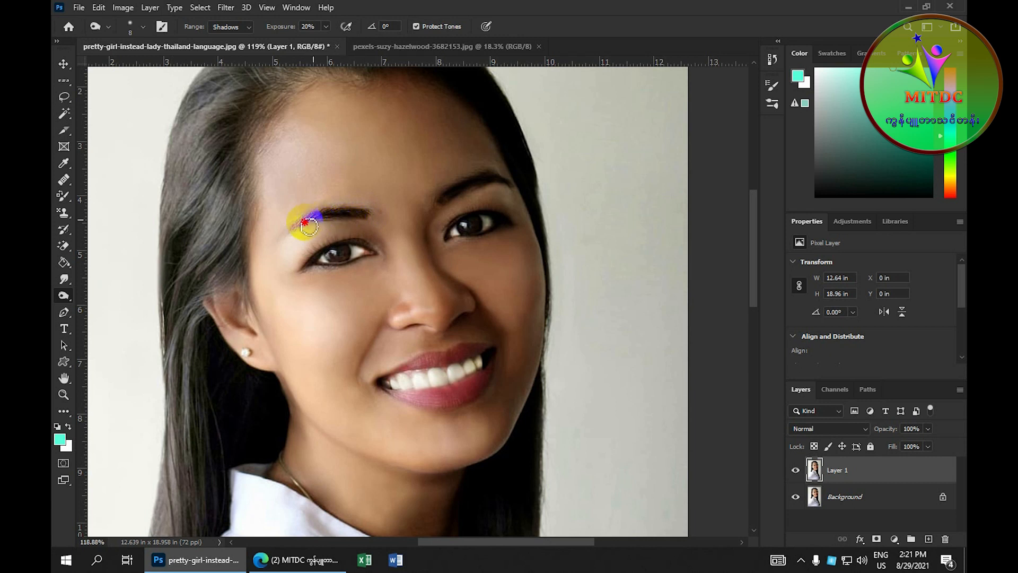
{"action": "left_click_drag", "start_coordinate": [292, 231], "coordinate": [347, 227]}
{"action": "scroll", "coordinate": [353, 221], "scroll_direction": "down", "scroll_amount": 3}
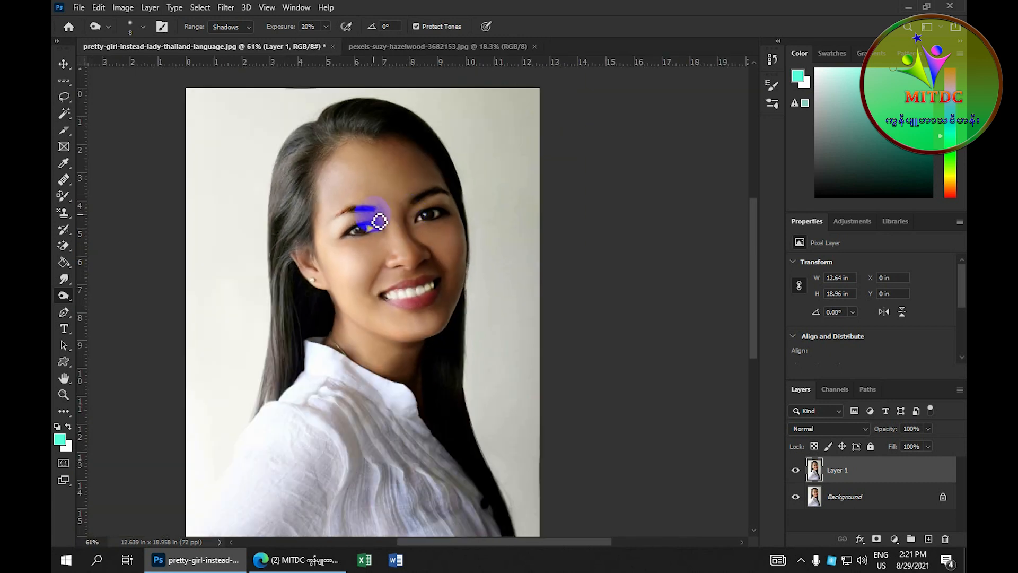
{"action": "scroll", "coordinate": [379, 220], "scroll_direction": "up", "scroll_amount": 3}
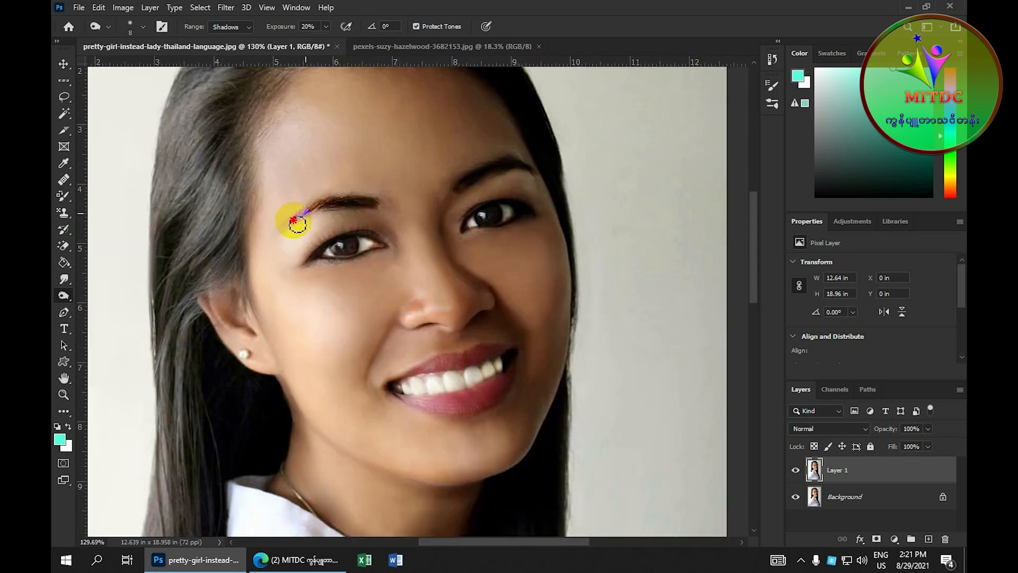
{"action": "left_click_drag", "start_coordinate": [298, 224], "coordinate": [369, 213]}
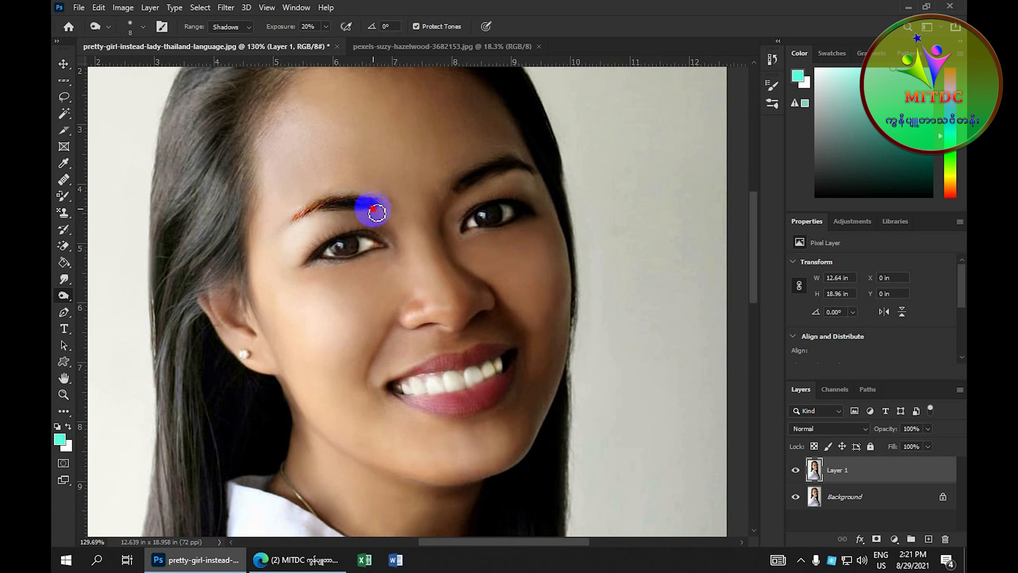
{"action": "scroll", "coordinate": [374, 213], "scroll_direction": "down", "scroll_amount": 3}
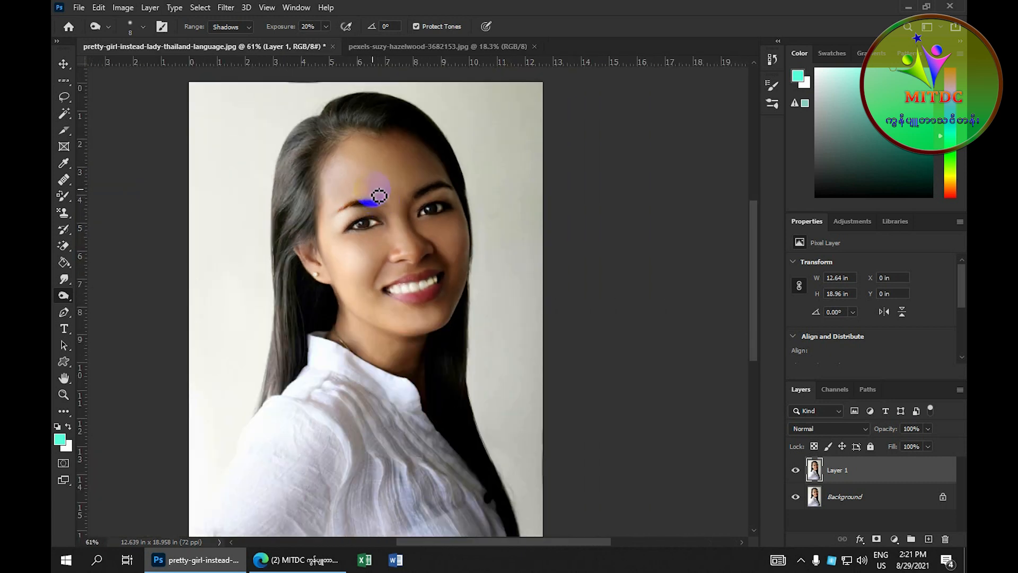
Step: Examine the darkened eyebrows and the hair around the forehead at different magnifications
{"action": "scroll", "coordinate": [371, 191], "scroll_direction": "up", "scroll_amount": 3}
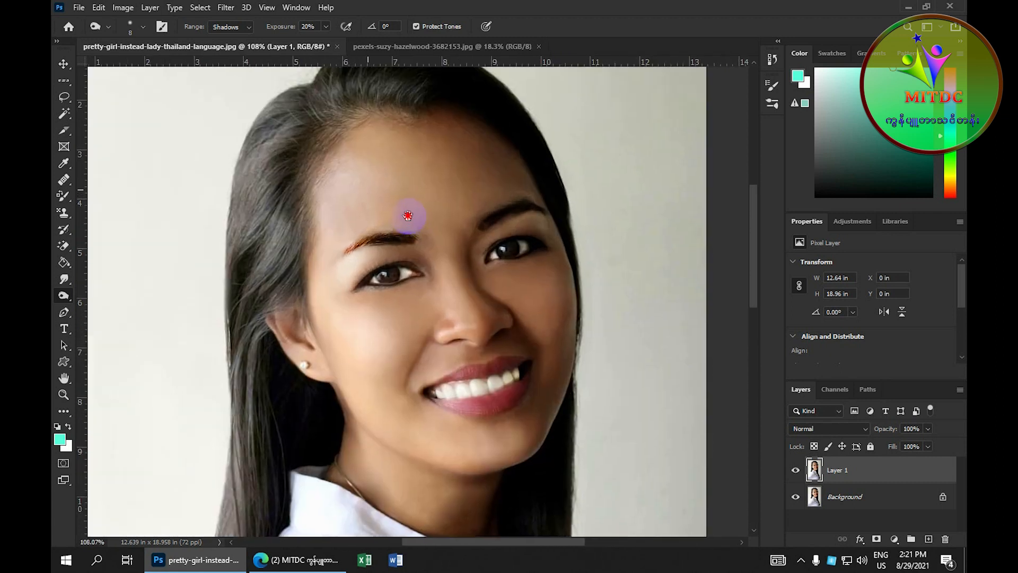
{"action": "left_click_drag", "start_coordinate": [346, 139], "coordinate": [303, 151]}
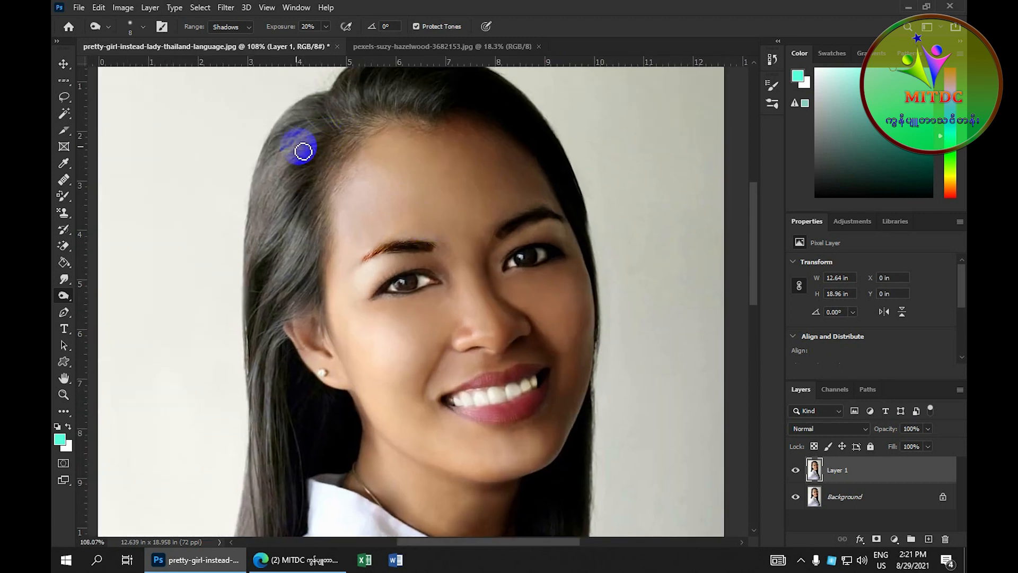
{"action": "scroll", "coordinate": [334, 159], "scroll_direction": "up", "scroll_amount": 2}
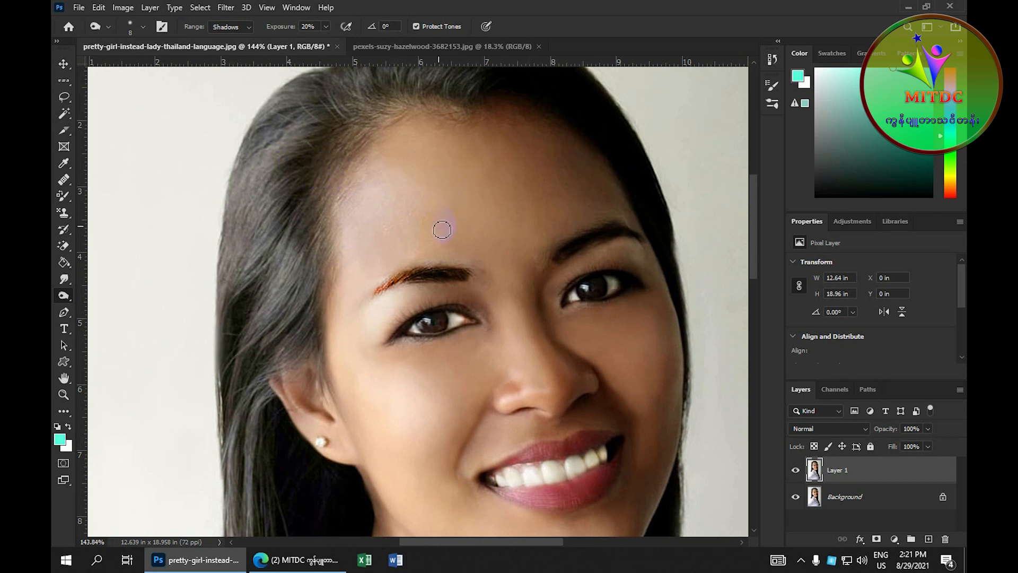
{"action": "scroll", "coordinate": [428, 221], "scroll_direction": "up", "scroll_amount": 2}
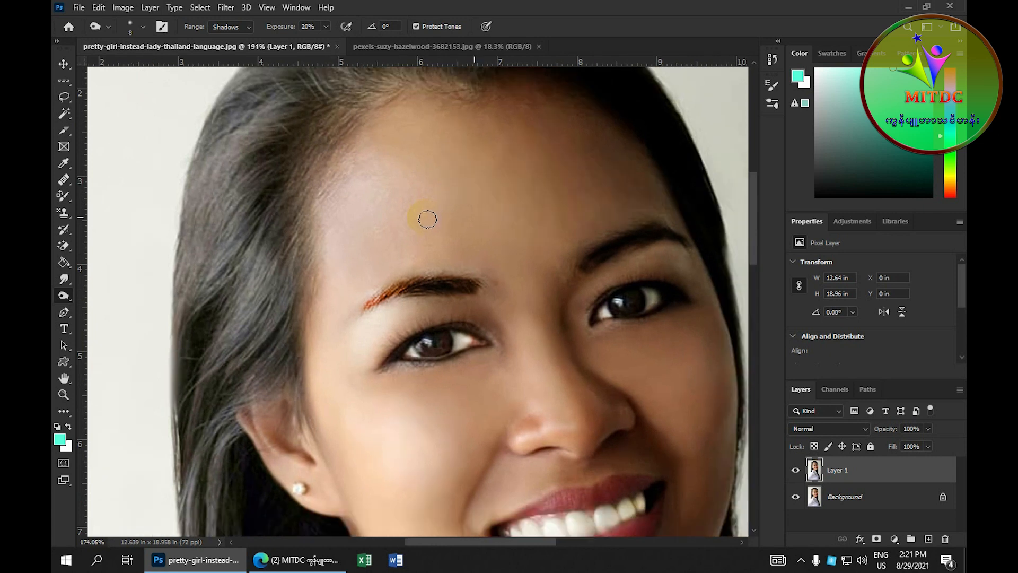
{"action": "scroll", "coordinate": [431, 212], "scroll_direction": "down", "scroll_amount": 2}
{"action": "scroll", "coordinate": [427, 204], "scroll_direction": "up", "scroll_amount": 3}
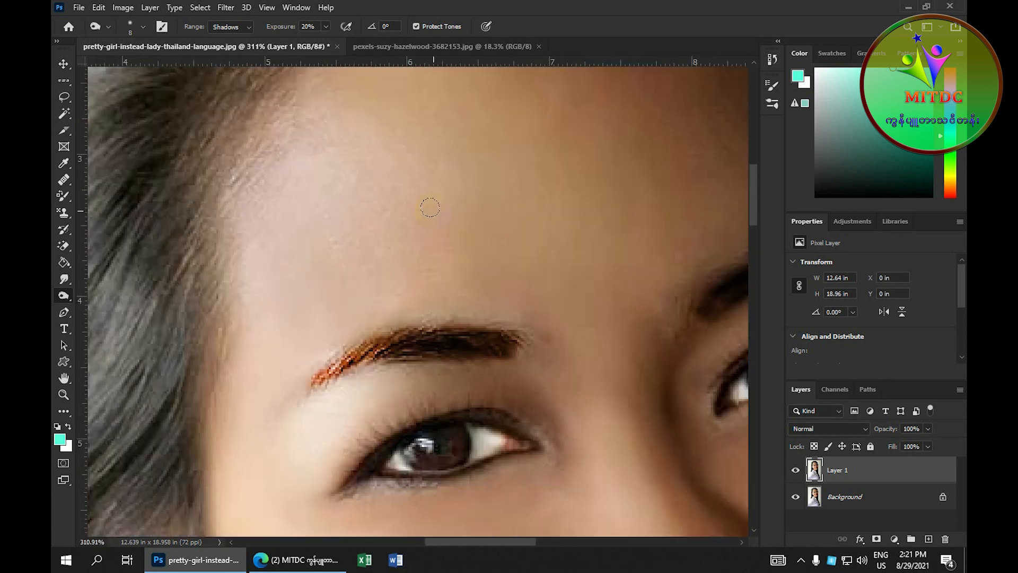
{"action": "scroll", "coordinate": [437, 213], "scroll_direction": "down", "scroll_amount": 3}
{"action": "scroll", "coordinate": [437, 212], "scroll_direction": "down", "scroll_amount": 2}
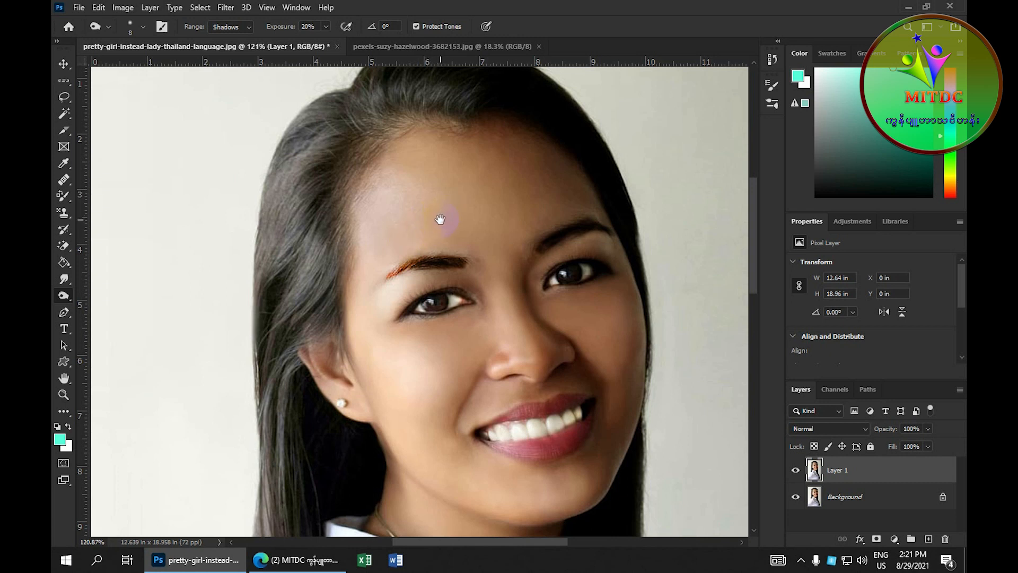
{"action": "scroll", "coordinate": [432, 220], "scroll_direction": "up", "scroll_amount": 3}
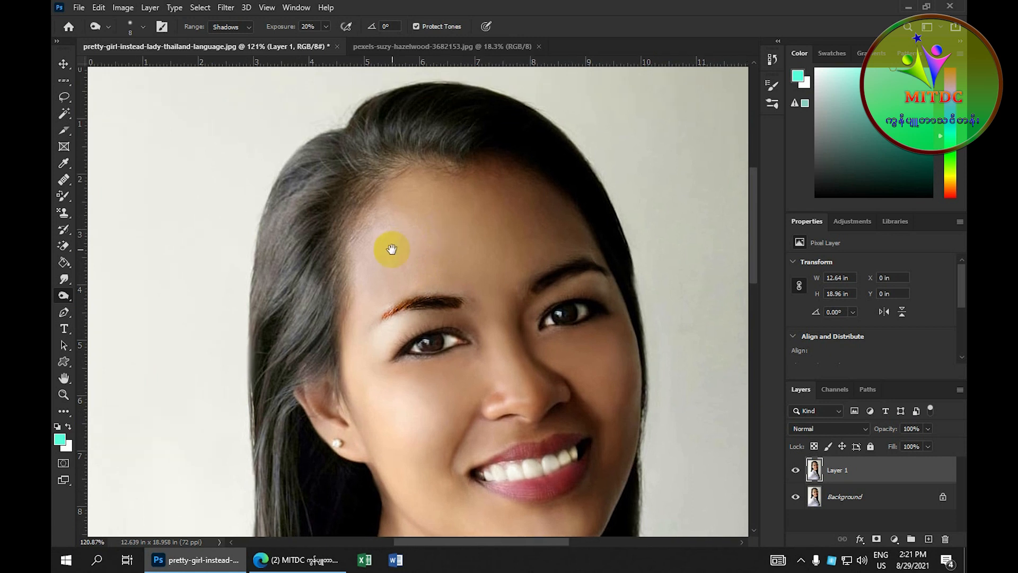
{"action": "scroll", "coordinate": [396, 239], "scroll_direction": "up", "scroll_amount": 3}
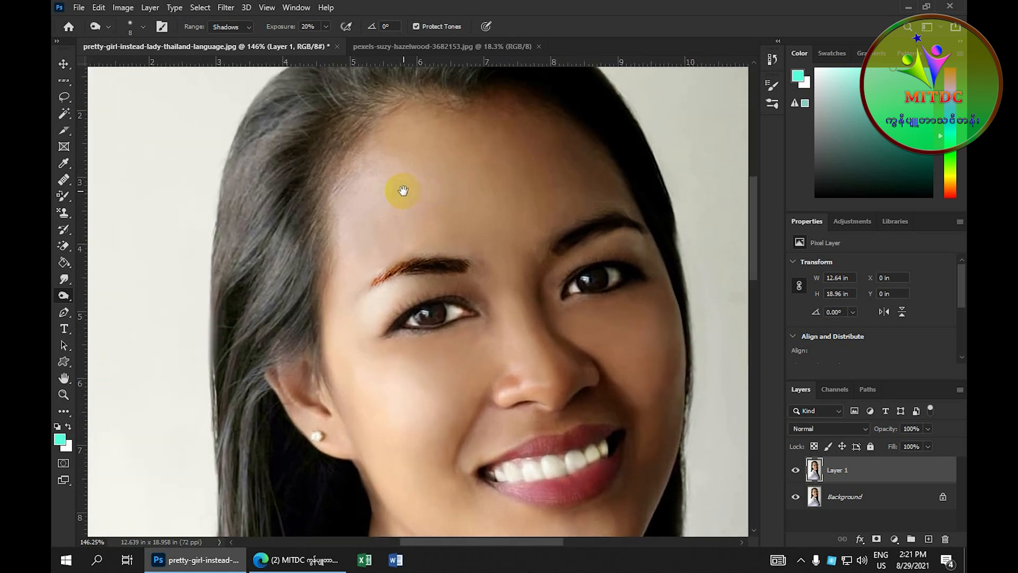
Step: Darken the hair beside the forehead and ear using a 25 px Burn brush set to Shadows at 20% exposure
{"action": "left_click_drag", "start_coordinate": [427, 236], "coordinate": [430, 238]}
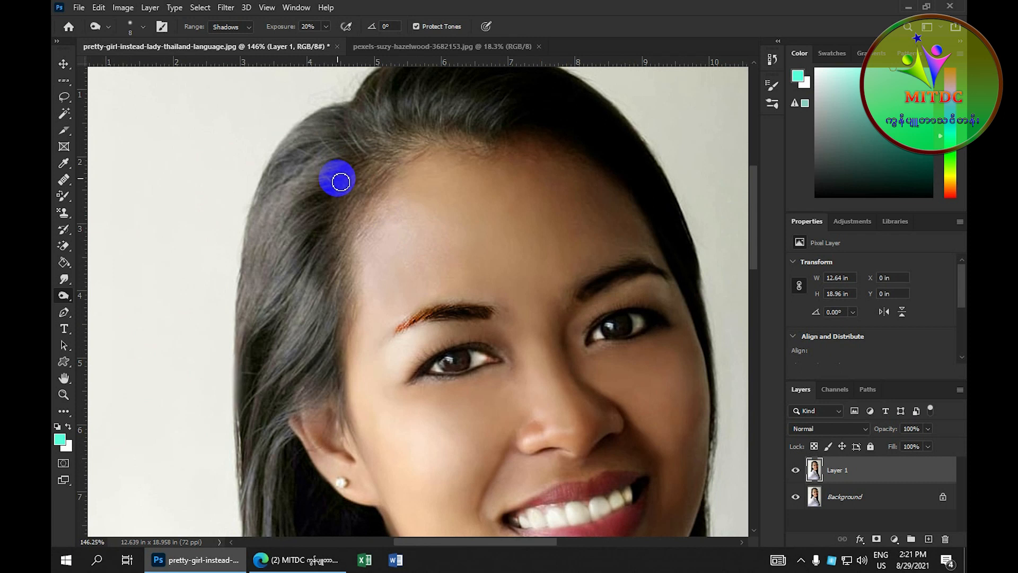
{"action": "mouse_move", "coordinate": [327, 169]}
{"action": "left_mouse_down"}
{"action": "mouse_move", "coordinate": [278, 271]}
{"action": "mouse_move", "coordinate": [270, 267]}
{"action": "mouse_move", "coordinate": [299, 127]}
{"action": "mouse_move", "coordinate": [290, 212]}
{"action": "mouse_move", "coordinate": [267, 211]}
{"action": "mouse_move", "coordinate": [280, 279]}
{"action": "left_mouse_up"}
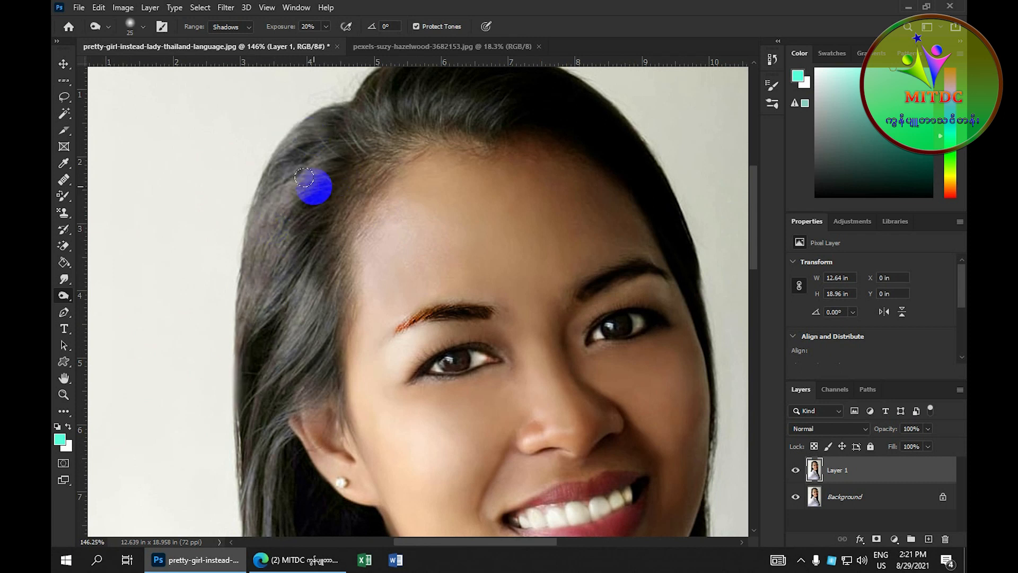
{"action": "mouse_move", "coordinate": [314, 187]}
{"action": "left_mouse_down"}
{"action": "mouse_move", "coordinate": [224, 319]}
{"action": "mouse_move", "coordinate": [296, 184]}
{"action": "mouse_move", "coordinate": [288, 223]}
{"action": "mouse_move", "coordinate": [296, 356]}
{"action": "mouse_move", "coordinate": [279, 395]}
{"action": "mouse_move", "coordinate": [227, 424]}
{"action": "mouse_move", "coordinate": [289, 220]}
{"action": "mouse_move", "coordinate": [273, 204]}
{"action": "mouse_move", "coordinate": [318, 139]}
{"action": "mouse_move", "coordinate": [279, 165]}
{"action": "mouse_move", "coordinate": [267, 307]}
{"action": "left_mouse_up"}
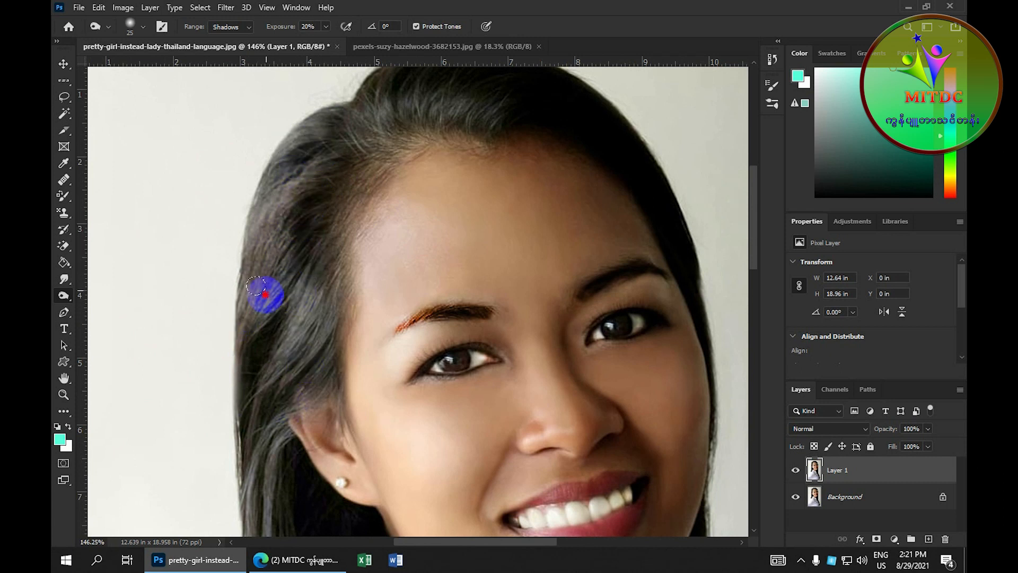
{"action": "mouse_move", "coordinate": [252, 255]}
{"action": "left_mouse_down"}
{"action": "mouse_move", "coordinate": [246, 317]}
{"action": "mouse_move", "coordinate": [267, 259]}
{"action": "mouse_move", "coordinate": [272, 316]}
{"action": "mouse_move", "coordinate": [291, 305]}
{"action": "mouse_move", "coordinate": [259, 378]}
{"action": "mouse_move", "coordinate": [276, 379]}
{"action": "mouse_move", "coordinate": [259, 361]}
{"action": "mouse_move", "coordinate": [256, 400]}
{"action": "mouse_move", "coordinate": [342, 144]}
{"action": "mouse_move", "coordinate": [280, 217]}
{"action": "mouse_move", "coordinate": [291, 193]}
{"action": "mouse_move", "coordinate": [259, 183]}
{"action": "mouse_move", "coordinate": [244, 306]}
{"action": "mouse_move", "coordinate": [267, 339]}
{"action": "mouse_move", "coordinate": [283, 318]}
{"action": "mouse_move", "coordinate": [302, 347]}
{"action": "mouse_move", "coordinate": [279, 377]}
{"action": "mouse_move", "coordinate": [257, 468]}
{"action": "mouse_move", "coordinate": [277, 323]}
{"action": "mouse_move", "coordinate": [296, 313]}
{"action": "mouse_move", "coordinate": [270, 314]}
{"action": "mouse_move", "coordinate": [309, 115]}
{"action": "mouse_move", "coordinate": [276, 174]}
{"action": "mouse_move", "coordinate": [283, 201]}
{"action": "mouse_move", "coordinate": [313, 135]}
{"action": "mouse_move", "coordinate": [263, 228]}
{"action": "mouse_move", "coordinate": [307, 116]}
{"action": "mouse_move", "coordinate": [324, 112]}
{"action": "mouse_move", "coordinate": [271, 163]}
{"action": "mouse_move", "coordinate": [272, 141]}
{"action": "mouse_move", "coordinate": [249, 213]}
{"action": "mouse_move", "coordinate": [303, 394]}
{"action": "mouse_move", "coordinate": [354, 180]}
{"action": "mouse_move", "coordinate": [260, 359]}
{"action": "mouse_move", "coordinate": [280, 320]}
{"action": "mouse_move", "coordinate": [306, 311]}
{"action": "mouse_move", "coordinate": [259, 254]}
{"action": "mouse_move", "coordinate": [273, 467]}
{"action": "mouse_move", "coordinate": [255, 493]}
{"action": "mouse_move", "coordinate": [279, 417]}
{"action": "mouse_move", "coordinate": [254, 488]}
{"action": "mouse_move", "coordinate": [273, 226]}
{"action": "mouse_move", "coordinate": [241, 249]}
{"action": "mouse_move", "coordinate": [262, 167]}
{"action": "mouse_move", "coordinate": [262, 184]}
{"action": "mouse_move", "coordinate": [322, 107]}
{"action": "mouse_move", "coordinate": [262, 165]}
{"action": "mouse_move", "coordinate": [229, 247]}
{"action": "mouse_move", "coordinate": [276, 176]}
{"action": "mouse_move", "coordinate": [260, 233]}
{"action": "mouse_move", "coordinate": [265, 320]}
{"action": "mouse_move", "coordinate": [285, 269]}
{"action": "mouse_move", "coordinate": [269, 369]}
{"action": "mouse_move", "coordinate": [346, 104]}
{"action": "mouse_move", "coordinate": [414, 75]}
{"action": "mouse_move", "coordinate": [355, 137]}
{"action": "mouse_move", "coordinate": [453, 95]}
{"action": "mouse_move", "coordinate": [350, 123]}
{"action": "mouse_move", "coordinate": [428, 121]}
{"action": "mouse_move", "coordinate": [377, 104]}
{"action": "mouse_move", "coordinate": [348, 132]}
{"action": "mouse_move", "coordinate": [325, 182]}
{"action": "mouse_move", "coordinate": [357, 105]}
{"action": "mouse_move", "coordinate": [325, 147]}
{"action": "mouse_move", "coordinate": [341, 207]}
{"action": "mouse_move", "coordinate": [375, 130]}
{"action": "mouse_move", "coordinate": [309, 297]}
{"action": "mouse_move", "coordinate": [305, 361]}
{"action": "mouse_move", "coordinate": [346, 359]}
{"action": "mouse_move", "coordinate": [325, 425]}
{"action": "mouse_move", "coordinate": [325, 329]}
{"action": "mouse_move", "coordinate": [302, 403]}
{"action": "mouse_move", "coordinate": [329, 341]}
{"action": "mouse_move", "coordinate": [320, 476]}
{"action": "mouse_move", "coordinate": [324, 352]}
{"action": "mouse_move", "coordinate": [336, 327]}
{"action": "mouse_move", "coordinate": [338, 393]}
{"action": "mouse_move", "coordinate": [323, 331]}
{"action": "mouse_move", "coordinate": [329, 441]}
{"action": "mouse_move", "coordinate": [329, 410]}
{"action": "mouse_move", "coordinate": [312, 455]}
{"action": "mouse_move", "coordinate": [320, 455]}
{"action": "mouse_move", "coordinate": [330, 352]}
{"action": "mouse_move", "coordinate": [301, 434]}
{"action": "left_mouse_up"}
{"action": "scroll", "coordinate": [406, 102], "scroll_direction": "down", "scroll_amount": 6}
{"action": "scroll", "coordinate": [306, 393], "scroll_direction": "up", "scroll_amount": 3}
Step: Burn the outer edge of the long hair on the ear side, from below the ear up towards the crown
{"action": "mouse_move", "coordinate": [322, 267]}
{"action": "left_mouse_down"}
{"action": "mouse_move", "coordinate": [327, 316]}
{"action": "mouse_move", "coordinate": [319, 318]}
{"action": "left_mouse_up"}
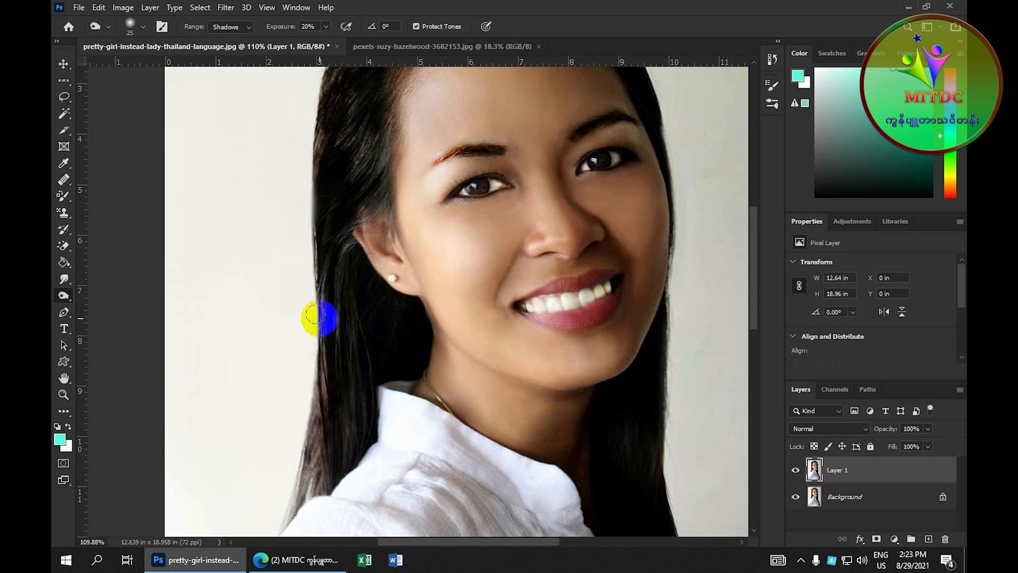
{"action": "scroll", "coordinate": [320, 318], "scroll_direction": "down", "scroll_amount": 3}
{"action": "mouse_move", "coordinate": [339, 212]}
{"action": "left_mouse_down"}
{"action": "mouse_move", "coordinate": [379, 176]}
{"action": "mouse_move", "coordinate": [368, 172]}
{"action": "mouse_move", "coordinate": [351, 245]}
{"action": "mouse_move", "coordinate": [344, 178]}
{"action": "mouse_move", "coordinate": [321, 164]}
{"action": "left_mouse_up"}
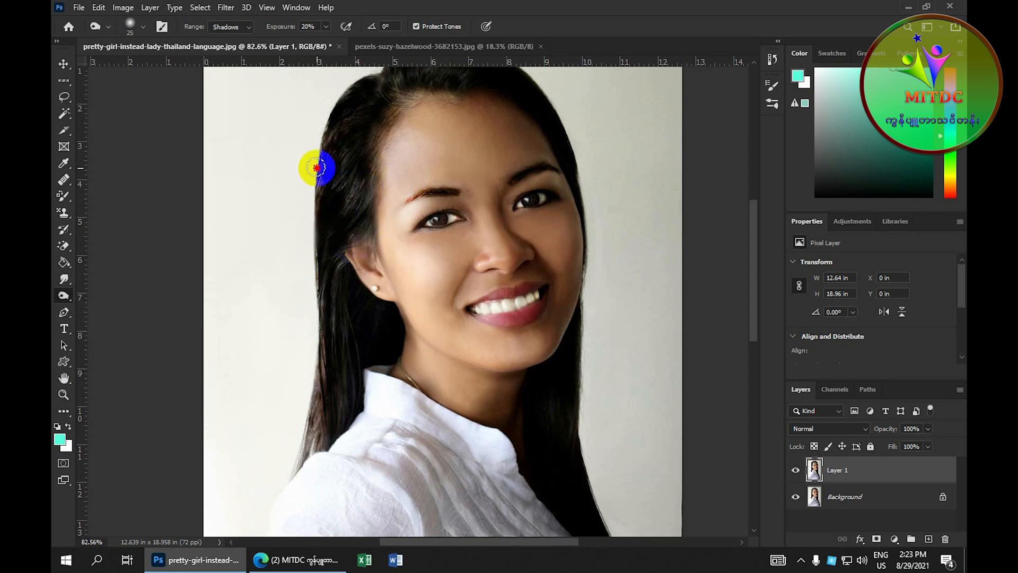
{"action": "mouse_move", "coordinate": [322, 126]}
{"action": "left_mouse_down"}
{"action": "mouse_move", "coordinate": [321, 150]}
{"action": "mouse_move", "coordinate": [393, 91]}
{"action": "mouse_move", "coordinate": [349, 167]}
{"action": "mouse_move", "coordinate": [377, 80]}
{"action": "mouse_move", "coordinate": [353, 96]}
{"action": "mouse_move", "coordinate": [328, 130]}
{"action": "mouse_move", "coordinate": [316, 192]}
{"action": "mouse_move", "coordinate": [324, 127]}
{"action": "mouse_move", "coordinate": [350, 193]}
{"action": "left_mouse_up"}
{"action": "scroll", "coordinate": [350, 193], "scroll_direction": "down", "scroll_amount": 6}
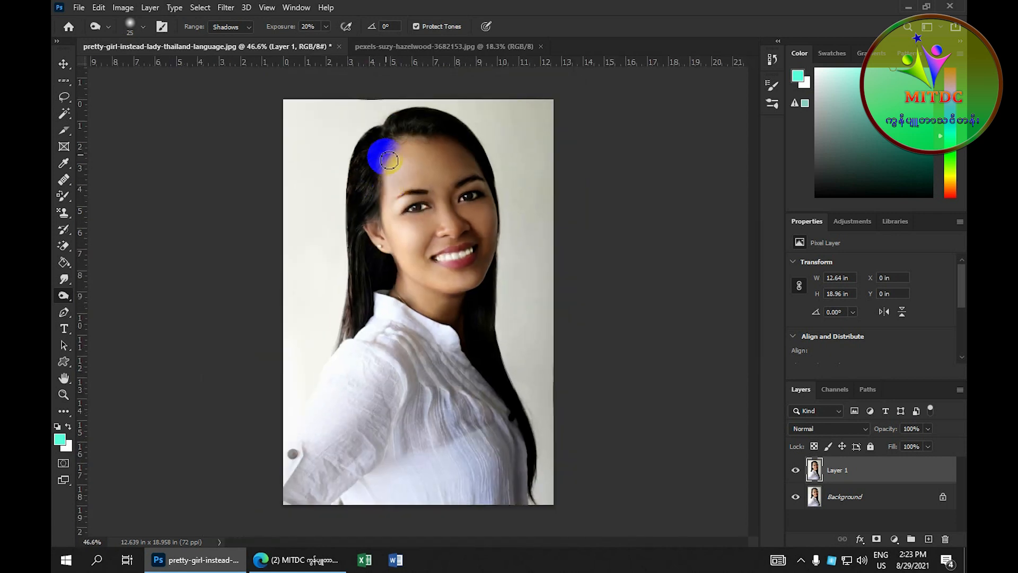
Step: Darken the hair across the top of the head and along the forehead hairline with the Burn tool
{"action": "scroll", "coordinate": [393, 139], "scroll_direction": "up", "scroll_amount": 10}
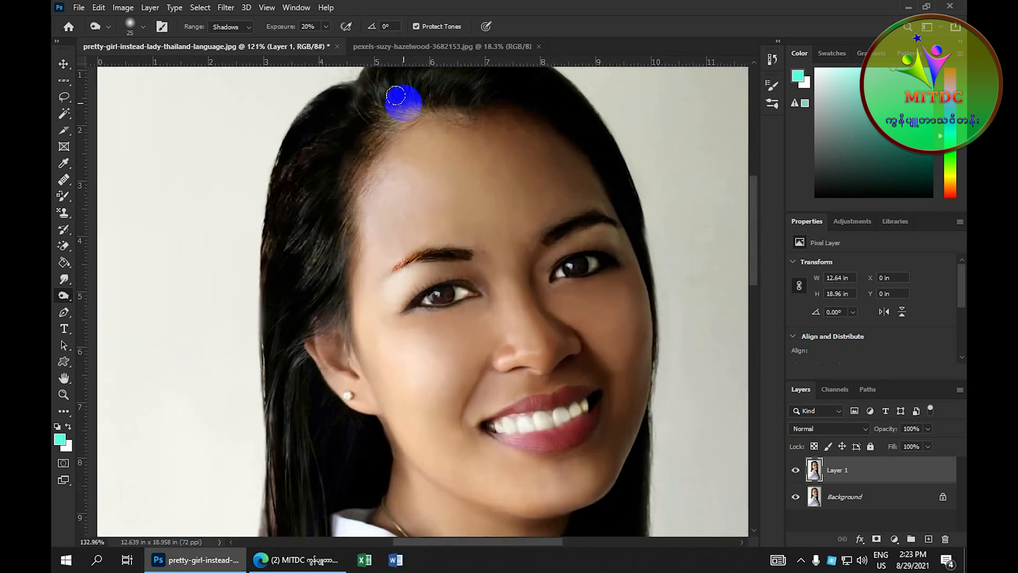
{"action": "mouse_move", "coordinate": [461, 145]}
{"action": "left_mouse_down"}
{"action": "mouse_move", "coordinate": [436, 223]}
{"action": "mouse_move", "coordinate": [404, 270]}
{"action": "left_mouse_up"}
{"action": "mouse_move", "coordinate": [312, 203]}
{"action": "left_mouse_down"}
{"action": "mouse_move", "coordinate": [379, 178]}
{"action": "mouse_move", "coordinate": [436, 179]}
{"action": "mouse_move", "coordinate": [482, 209]}
{"action": "mouse_move", "coordinate": [337, 221]}
{"action": "mouse_move", "coordinate": [417, 214]}
{"action": "mouse_move", "coordinate": [315, 233]}
{"action": "mouse_move", "coordinate": [399, 190]}
{"action": "mouse_move", "coordinate": [344, 221]}
{"action": "mouse_move", "coordinate": [310, 218]}
{"action": "mouse_move", "coordinate": [399, 195]}
{"action": "mouse_move", "coordinate": [363, 201]}
{"action": "mouse_move", "coordinate": [456, 220]}
{"action": "mouse_move", "coordinate": [409, 209]}
{"action": "mouse_move", "coordinate": [433, 229]}
{"action": "mouse_move", "coordinate": [420, 215]}
{"action": "mouse_move", "coordinate": [323, 234]}
{"action": "mouse_move", "coordinate": [281, 223]}
{"action": "mouse_move", "coordinate": [299, 208]}
{"action": "mouse_move", "coordinate": [260, 243]}
{"action": "mouse_move", "coordinate": [400, 249]}
{"action": "mouse_move", "coordinate": [348, 237]}
{"action": "mouse_move", "coordinate": [410, 251]}
{"action": "mouse_move", "coordinate": [344, 244]}
{"action": "mouse_move", "coordinate": [304, 269]}
{"action": "mouse_move", "coordinate": [264, 348]}
{"action": "mouse_move", "coordinate": [264, 433]}
{"action": "mouse_move", "coordinate": [249, 385]}
{"action": "mouse_move", "coordinate": [229, 382]}
{"action": "mouse_move", "coordinate": [219, 314]}
{"action": "left_mouse_up"}
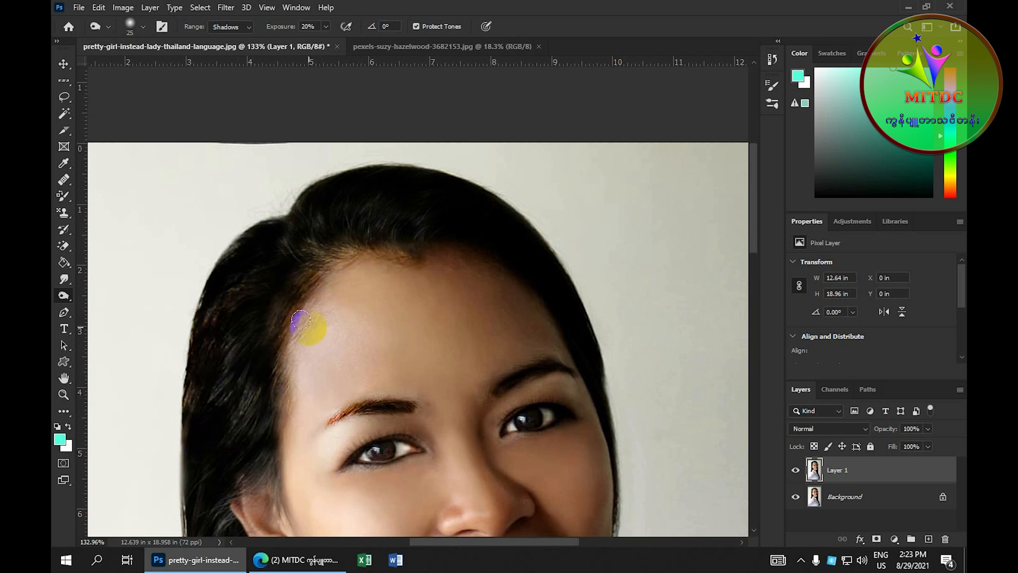
Step: Compare the whole portrait with the original by hiding Layer 1 and showing it again
{"action": "scroll", "coordinate": [361, 321], "scroll_direction": "down", "scroll_amount": 10}
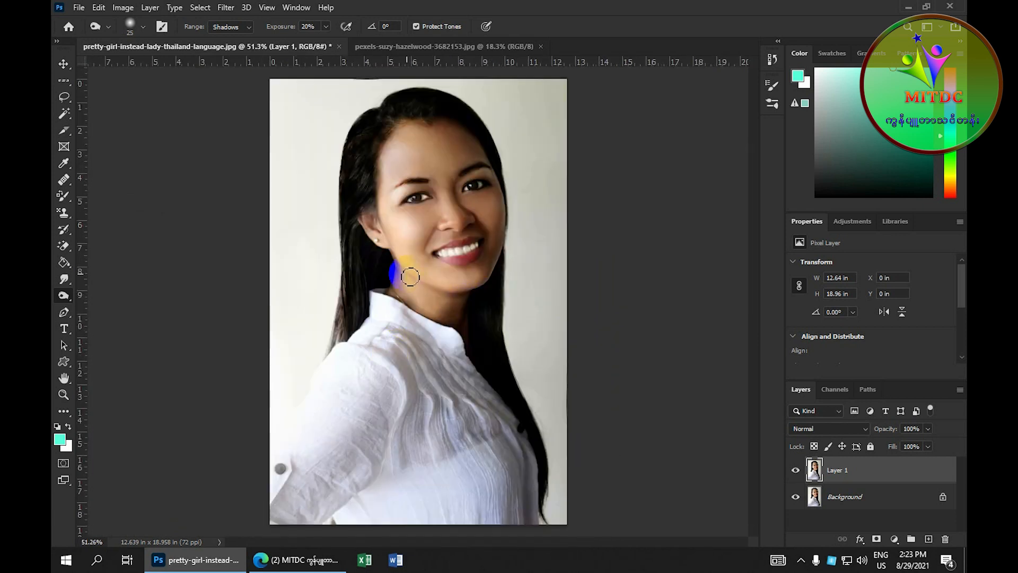
{"action": "left_click", "coordinate": [796, 470]}
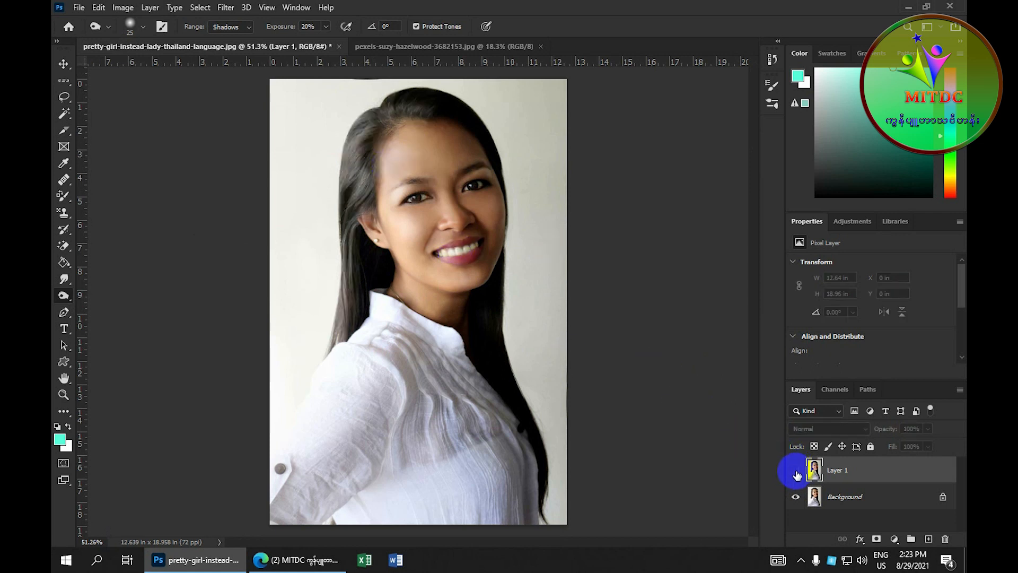
{"action": "left_click", "coordinate": [796, 470]}
Step: Switch to the Sponge tool and set its mode to Desaturate
{"action": "scroll", "coordinate": [446, 250], "scroll_direction": "up", "scroll_amount": 2}
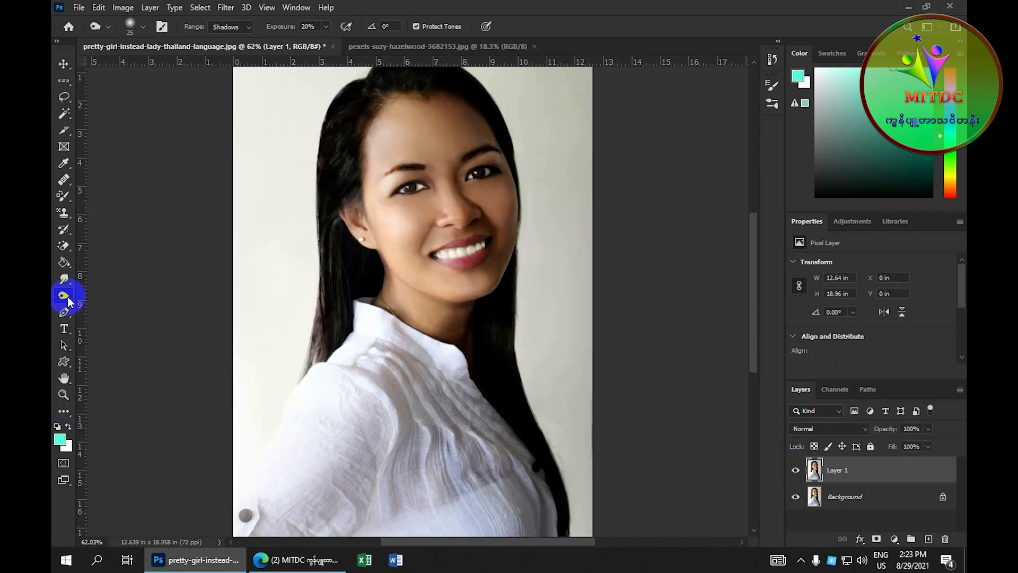
{"action": "right_click", "coordinate": [68, 301]}
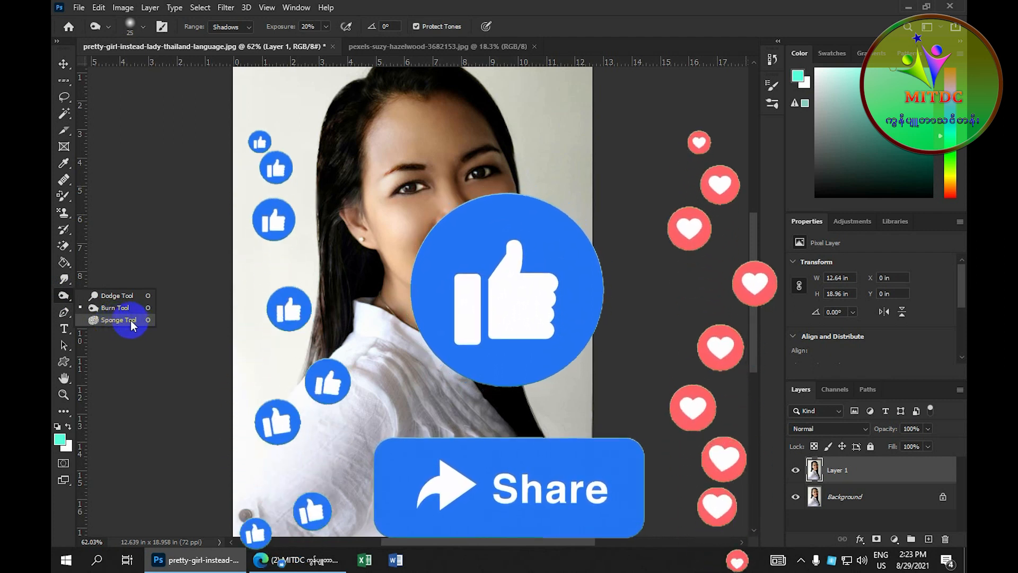
{"action": "left_click", "coordinate": [131, 319]}
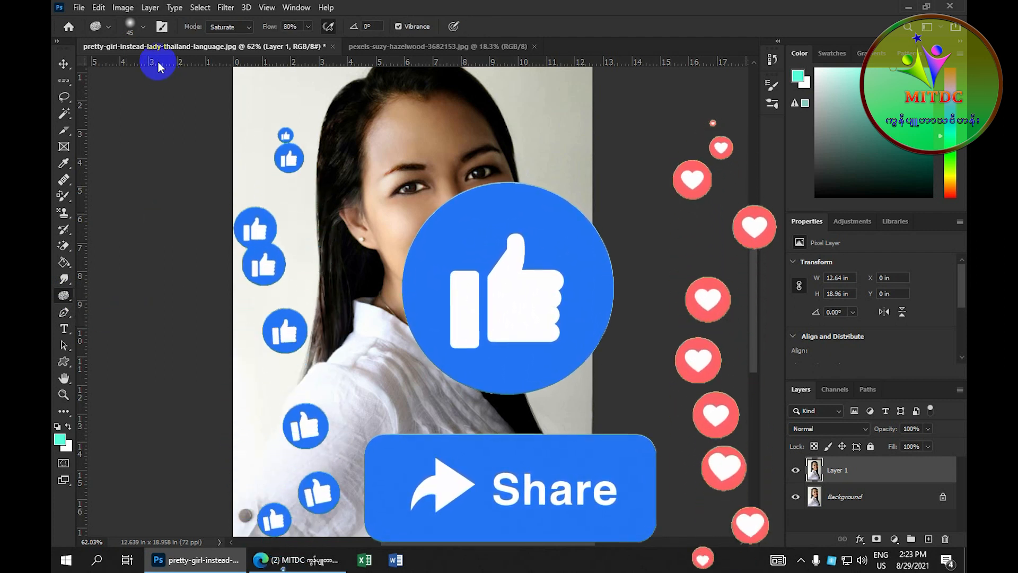
{"action": "left_click", "coordinate": [225, 28]}
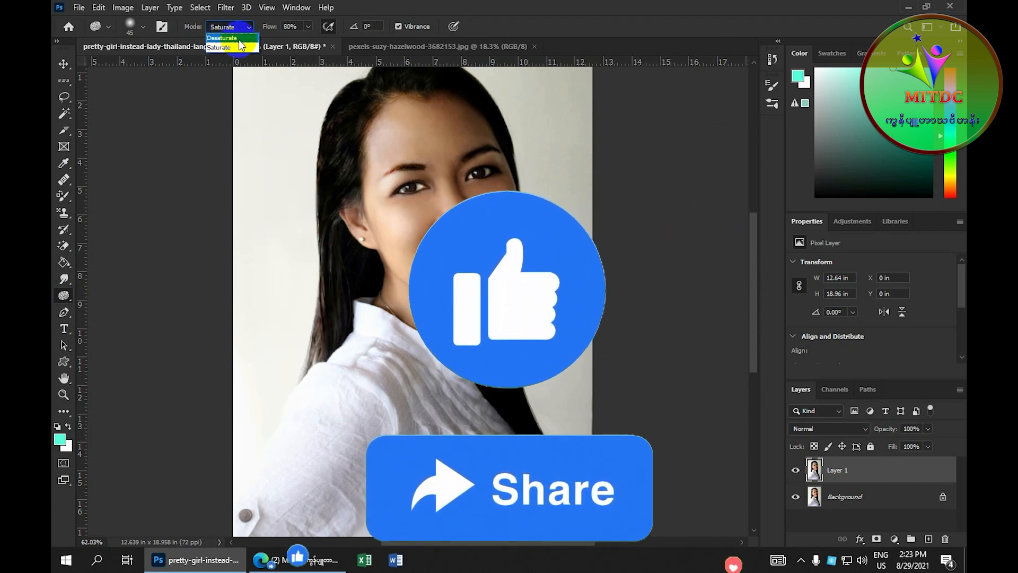
{"action": "left_click", "coordinate": [236, 38]}
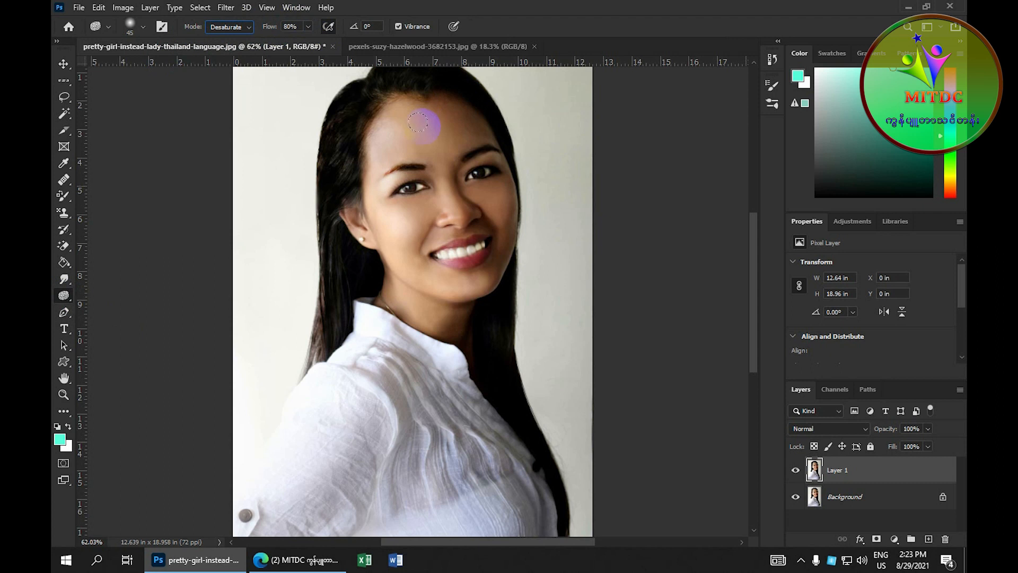
Step: Try desaturating the skin on the forehead, cheeks and around the mouth with the Sponge tool
{"action": "mouse_move", "coordinate": [415, 202]}
{"action": "left_mouse_down"}
{"action": "mouse_move", "coordinate": [443, 231]}
{"action": "mouse_move", "coordinate": [434, 86]}
{"action": "mouse_move", "coordinate": [413, 124]}
{"action": "mouse_move", "coordinate": [398, 282]}
{"action": "left_mouse_up"}
{"action": "mouse_move", "coordinate": [414, 115]}
{"action": "left_mouse_down"}
{"action": "mouse_move", "coordinate": [452, 139]}
{"action": "mouse_move", "coordinate": [468, 115]}
{"action": "mouse_move", "coordinate": [441, 121]}
{"action": "mouse_move", "coordinate": [481, 177]}
{"action": "mouse_move", "coordinate": [480, 133]}
{"action": "mouse_move", "coordinate": [508, 237]}
{"action": "mouse_move", "coordinate": [464, 190]}
{"action": "left_mouse_up"}
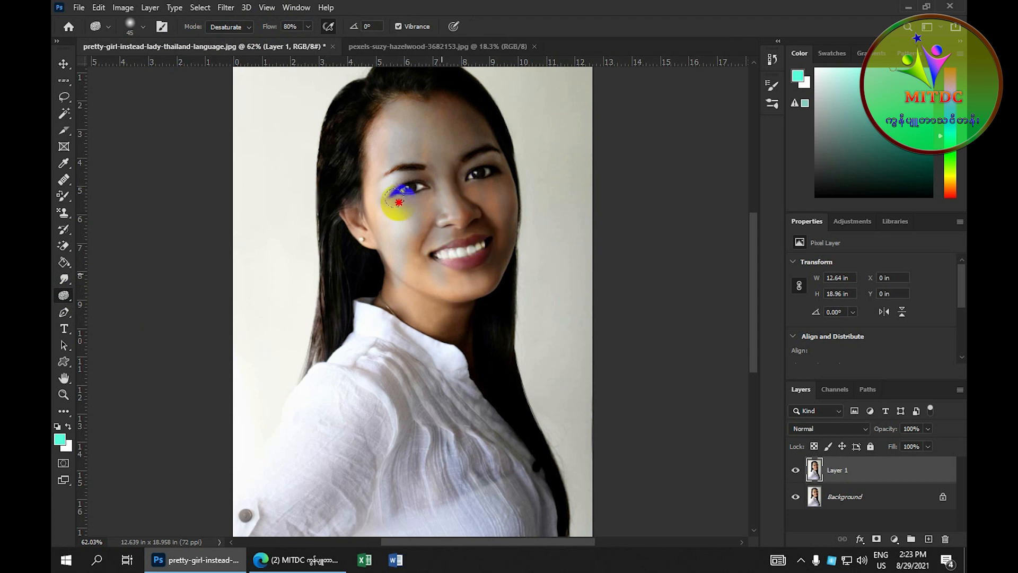
{"action": "mouse_move", "coordinate": [475, 259]}
{"action": "left_mouse_down"}
{"action": "mouse_move", "coordinate": [484, 194]}
{"action": "mouse_move", "coordinate": [502, 180]}
{"action": "mouse_move", "coordinate": [498, 216]}
{"action": "mouse_move", "coordinate": [469, 156]}
{"action": "mouse_move", "coordinate": [476, 289]}
{"action": "mouse_move", "coordinate": [475, 175]}
{"action": "mouse_move", "coordinate": [468, 283]}
{"action": "left_mouse_up"}
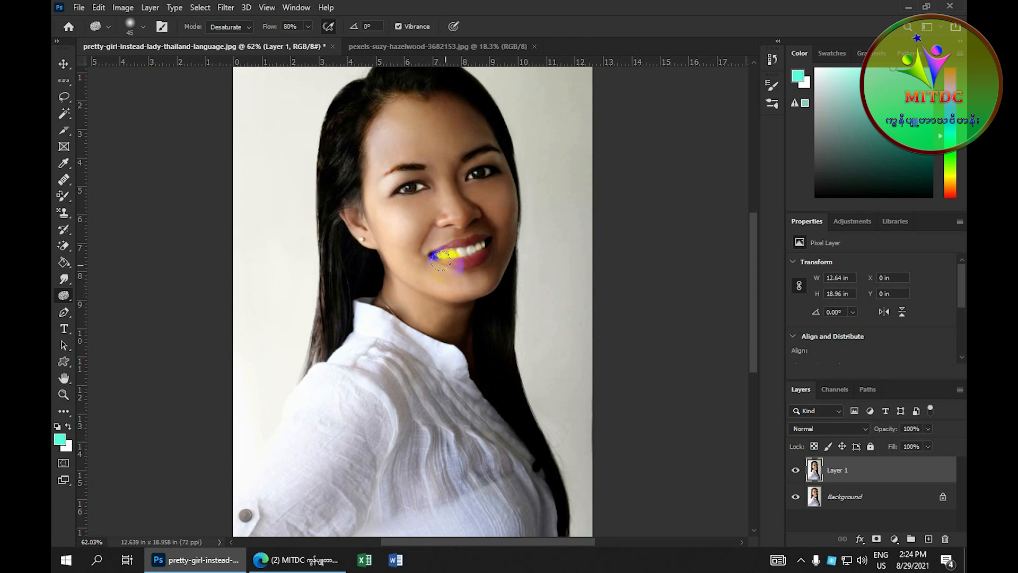
Step: Set the Sponge mode to Saturate and paint over the collar, shoulder and chest folds of the white blouse
{"action": "left_click", "coordinate": [248, 28]}
{"action": "left_click", "coordinate": [246, 48]}
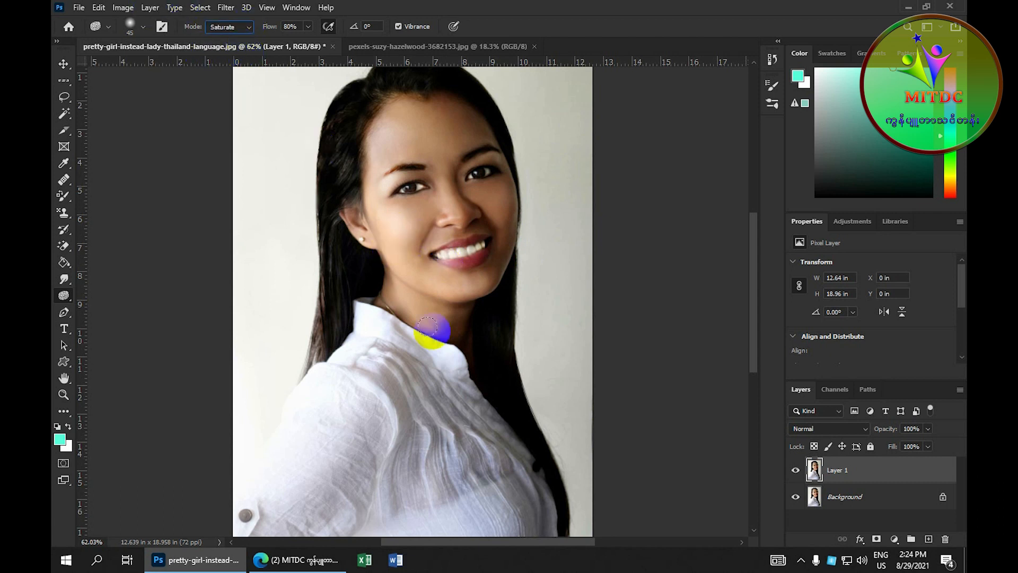
{"action": "scroll", "coordinate": [382, 359], "scroll_direction": "up", "scroll_amount": 5}
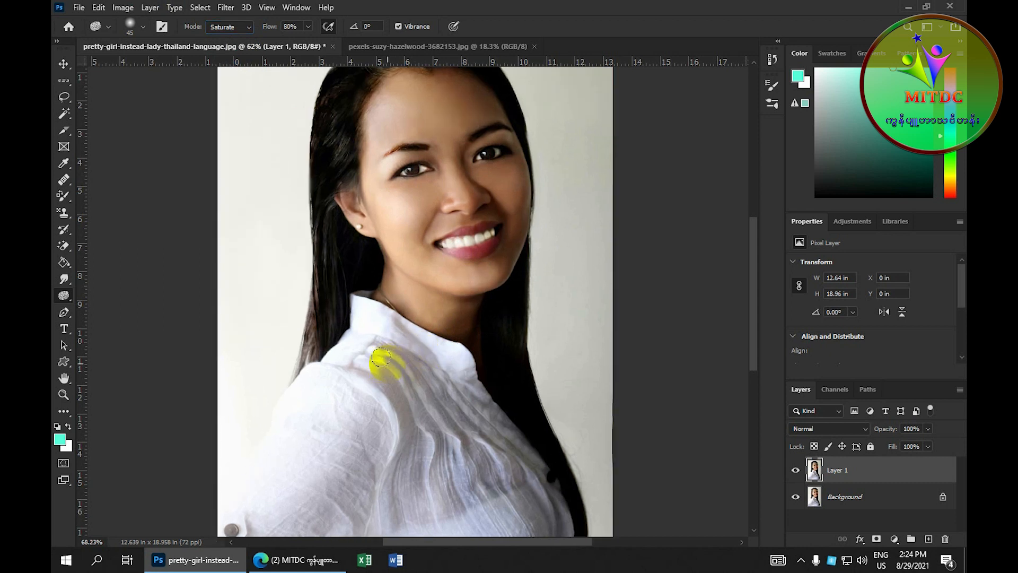
{"action": "scroll", "coordinate": [382, 351], "scroll_direction": "down", "scroll_amount": 3}
{"action": "mouse_move", "coordinate": [378, 335]}
{"action": "left_mouse_down"}
{"action": "mouse_move", "coordinate": [357, 307]}
{"action": "mouse_move", "coordinate": [450, 351]}
{"action": "mouse_move", "coordinate": [359, 312]}
{"action": "mouse_move", "coordinate": [394, 409]}
{"action": "mouse_move", "coordinate": [353, 353]}
{"action": "mouse_move", "coordinate": [401, 407]}
{"action": "mouse_move", "coordinate": [355, 354]}
{"action": "mouse_move", "coordinate": [365, 325]}
{"action": "mouse_move", "coordinate": [414, 366]}
{"action": "left_mouse_up"}
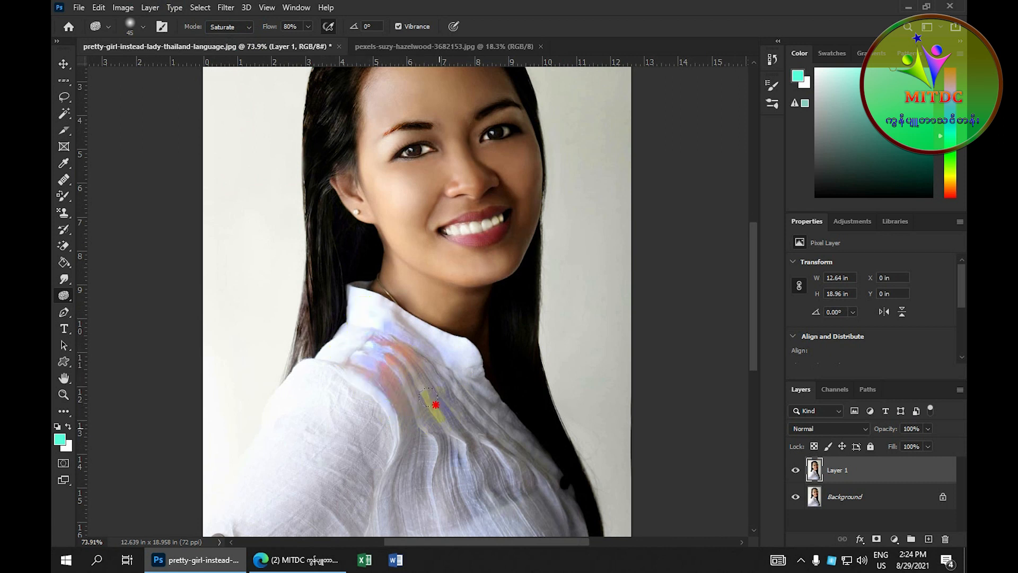
{"action": "mouse_move", "coordinate": [417, 420]}
{"action": "left_mouse_down"}
{"action": "mouse_move", "coordinate": [401, 386]}
{"action": "mouse_move", "coordinate": [402, 306]}
{"action": "mouse_move", "coordinate": [484, 391]}
{"action": "mouse_move", "coordinate": [375, 319]}
{"action": "mouse_move", "coordinate": [387, 328]}
{"action": "mouse_move", "coordinate": [353, 291]}
{"action": "mouse_move", "coordinate": [319, 312]}
{"action": "mouse_move", "coordinate": [317, 279]}
{"action": "mouse_move", "coordinate": [382, 281]}
{"action": "mouse_move", "coordinate": [350, 216]}
{"action": "mouse_move", "coordinate": [385, 221]}
{"action": "mouse_move", "coordinate": [478, 302]}
{"action": "mouse_move", "coordinate": [416, 256]}
{"action": "mouse_move", "coordinate": [431, 307]}
{"action": "left_mouse_up"}
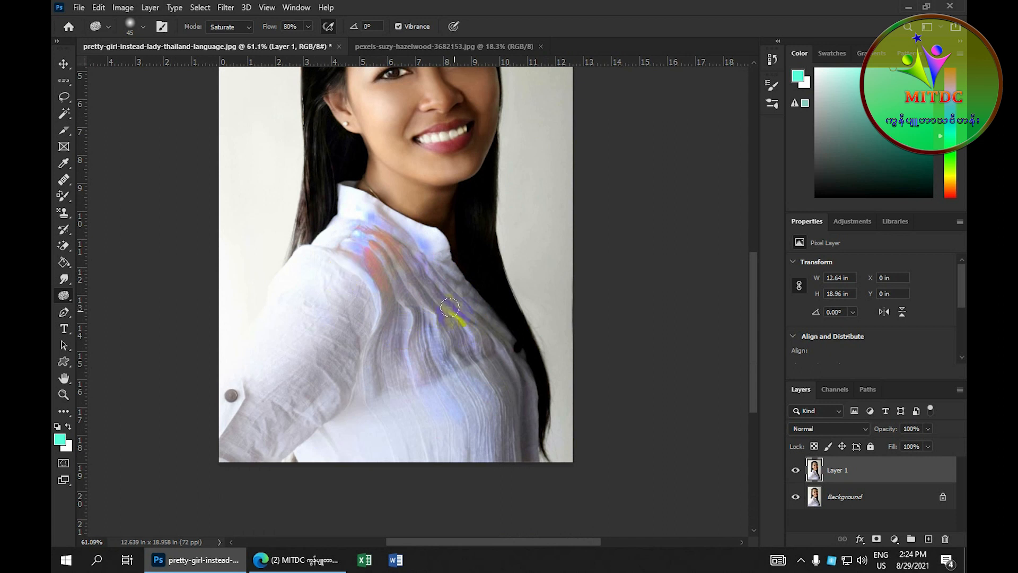
Step: Undo the saturation strokes on the blouse and fit the whole portrait in view
{"action": "key", "text": "ctrl+z"}
{"action": "key", "text": "ctrl+z"}
{"action": "key", "text": "ctrl+0"}
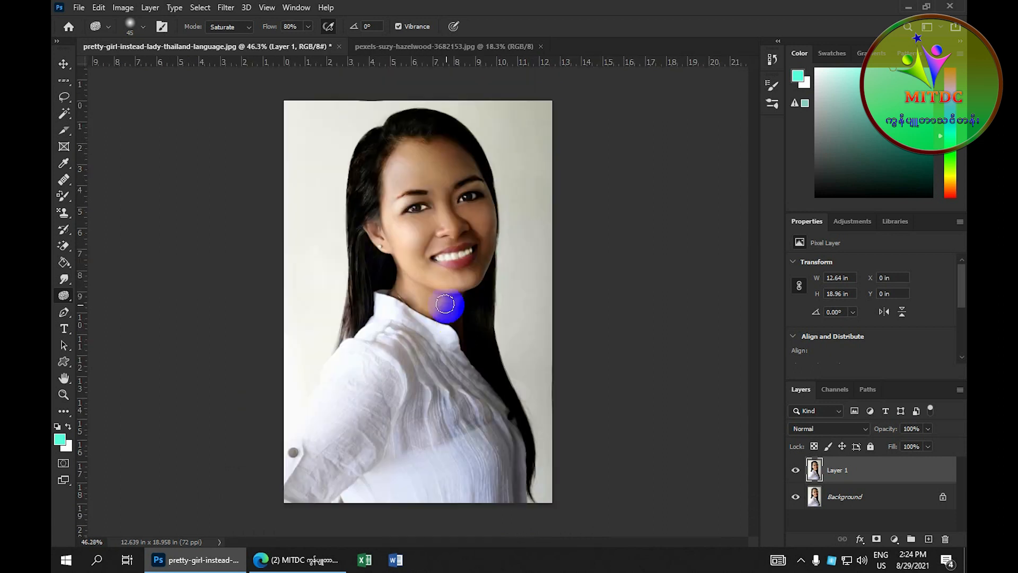
Step: Switch to the Blur tool with Normal mode and set its brush size to 80 px
{"action": "left_click", "coordinate": [62, 281]}
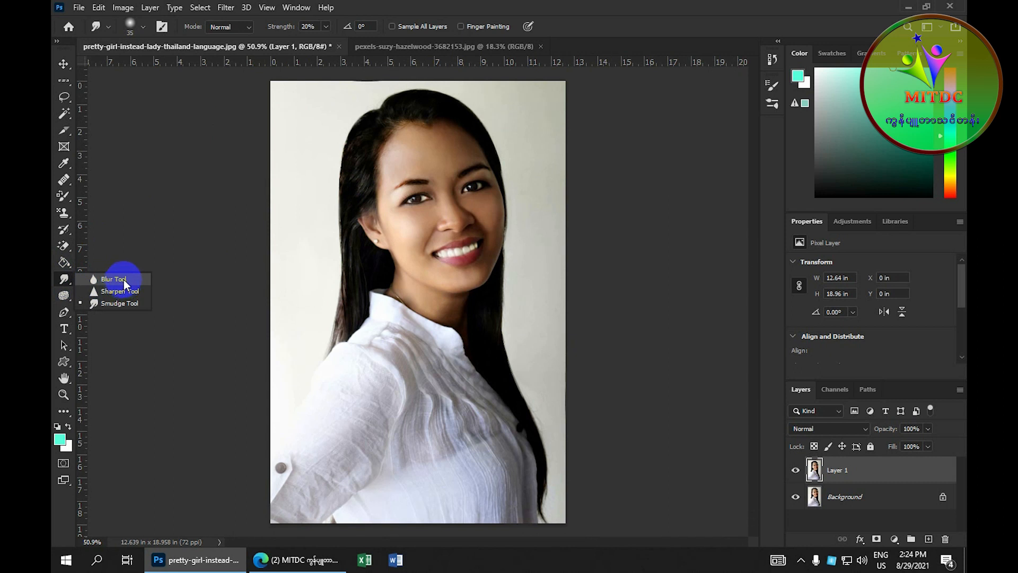
{"action": "left_click", "coordinate": [113, 279]}
{"action": "left_click", "coordinate": [262, 30]}
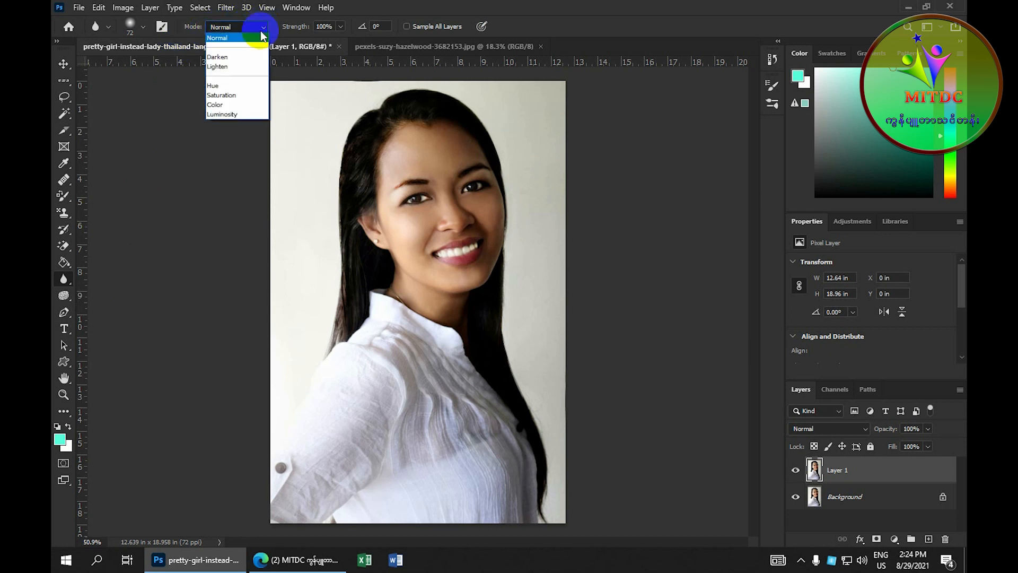
{"action": "left_click", "coordinate": [240, 34]}
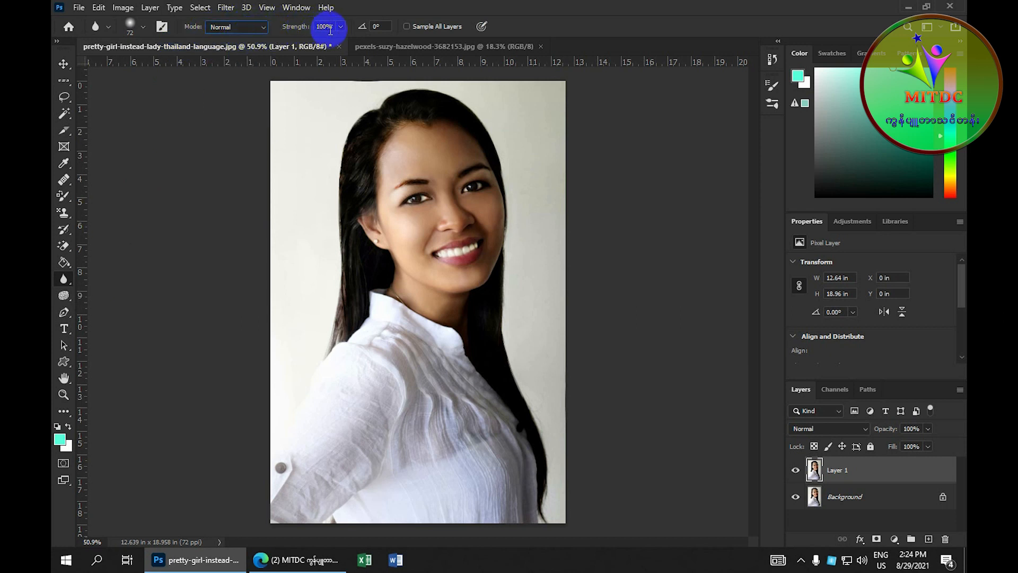
{"action": "left_click", "coordinate": [143, 28]}
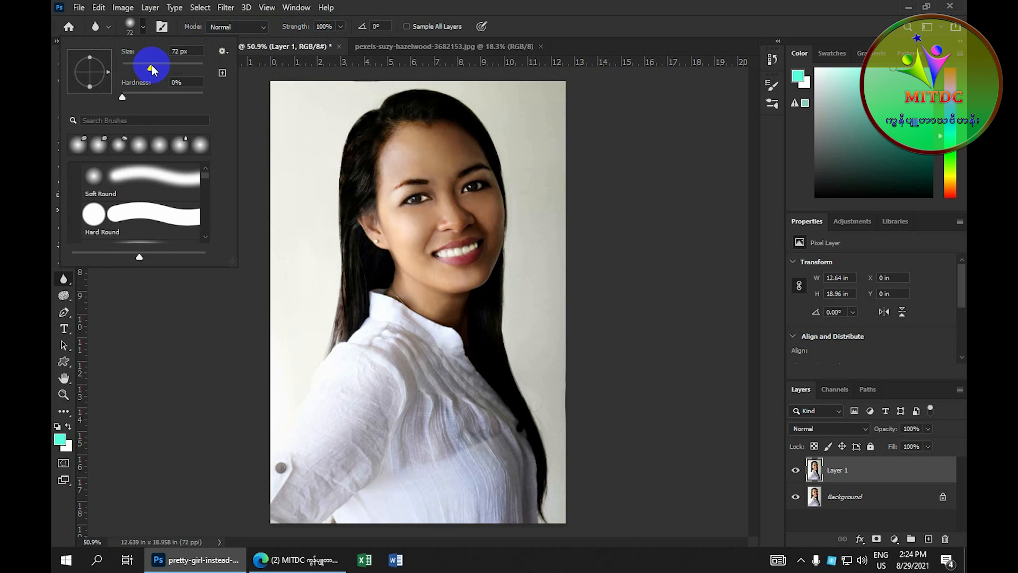
{"action": "left_click_drag", "start_coordinate": [176, 51], "coordinate": [162, 44]}
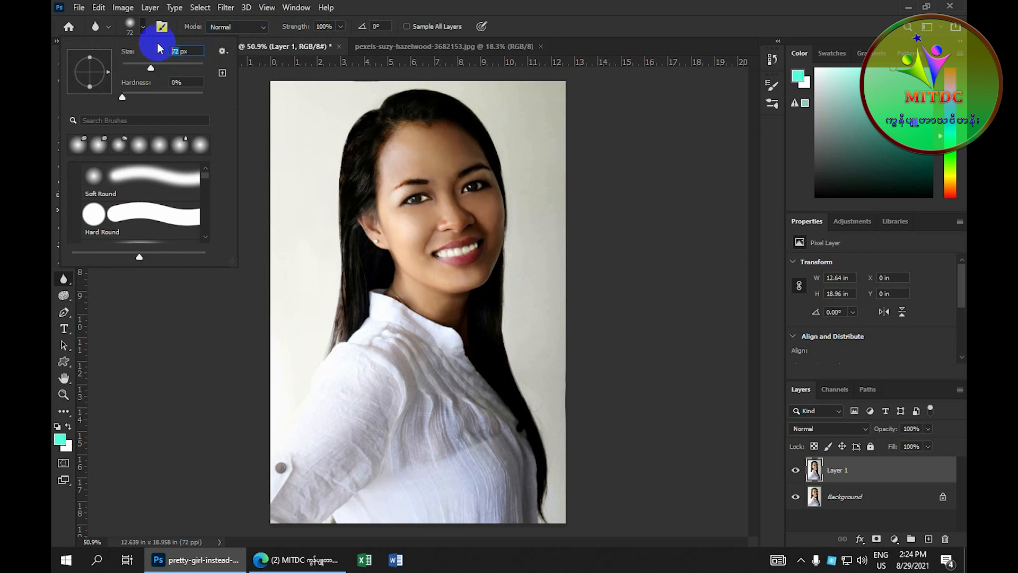
{"action": "key", "text": "Return"}
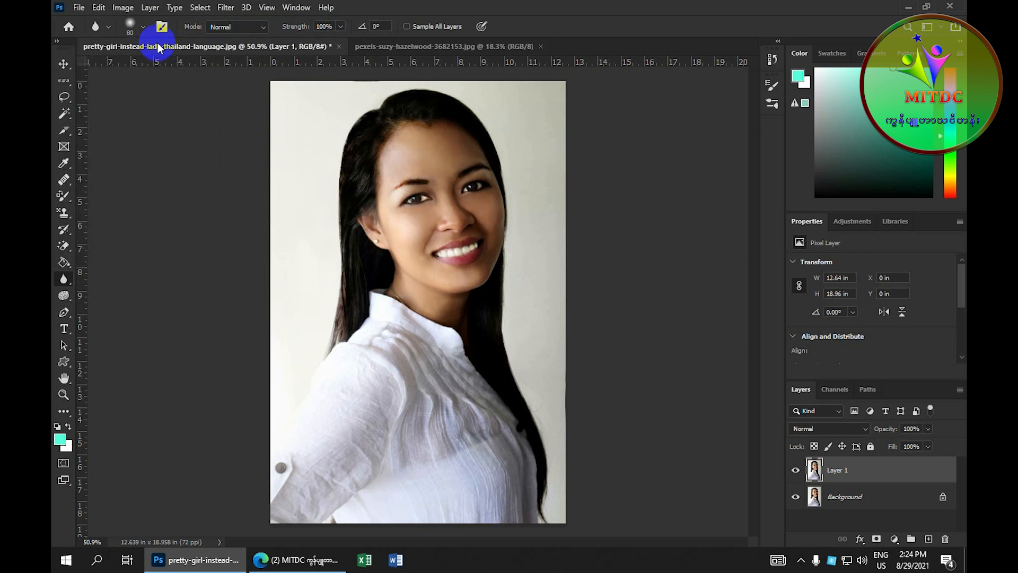
Step: Blur the skin across the face and mouth on Layer 1, comparing it with the original by toggling the layer's visibility
{"action": "mouse_move", "coordinate": [420, 195]}
{"action": "left_mouse_down"}
{"action": "mouse_move", "coordinate": [419, 141]}
{"action": "mouse_move", "coordinate": [406, 259]}
{"action": "mouse_move", "coordinate": [404, 207]}
{"action": "mouse_move", "coordinate": [421, 267]}
{"action": "left_mouse_up"}
{"action": "mouse_move", "coordinate": [421, 217]}
{"action": "left_mouse_down"}
{"action": "mouse_move", "coordinate": [437, 159]}
{"action": "mouse_move", "coordinate": [488, 233]}
{"action": "mouse_move", "coordinate": [413, 215]}
{"action": "mouse_move", "coordinate": [406, 171]}
{"action": "mouse_move", "coordinate": [459, 199]}
{"action": "mouse_move", "coordinate": [452, 156]}
{"action": "mouse_move", "coordinate": [480, 248]}
{"action": "mouse_move", "coordinate": [461, 210]}
{"action": "mouse_move", "coordinate": [449, 232]}
{"action": "mouse_move", "coordinate": [440, 206]}
{"action": "mouse_move", "coordinate": [422, 197]}
{"action": "mouse_move", "coordinate": [409, 145]}
{"action": "mouse_move", "coordinate": [391, 143]}
{"action": "mouse_move", "coordinate": [392, 191]}
{"action": "mouse_move", "coordinate": [405, 180]}
{"action": "mouse_move", "coordinate": [402, 155]}
{"action": "mouse_move", "coordinate": [439, 145]}
{"action": "mouse_move", "coordinate": [469, 174]}
{"action": "mouse_move", "coordinate": [471, 237]}
{"action": "mouse_move", "coordinate": [446, 186]}
{"action": "mouse_move", "coordinate": [447, 256]}
{"action": "mouse_move", "coordinate": [416, 191]}
{"action": "mouse_move", "coordinate": [447, 274]}
{"action": "mouse_move", "coordinate": [403, 220]}
{"action": "mouse_move", "coordinate": [464, 280]}
{"action": "mouse_move", "coordinate": [457, 216]}
{"action": "mouse_move", "coordinate": [469, 237]}
{"action": "mouse_move", "coordinate": [476, 214]}
{"action": "mouse_move", "coordinate": [470, 263]}
{"action": "left_mouse_up"}
{"action": "scroll", "coordinate": [447, 200], "scroll_direction": "up", "scroll_amount": 3}
{"action": "scroll", "coordinate": [448, 154], "scroll_direction": "down", "scroll_amount": 2}
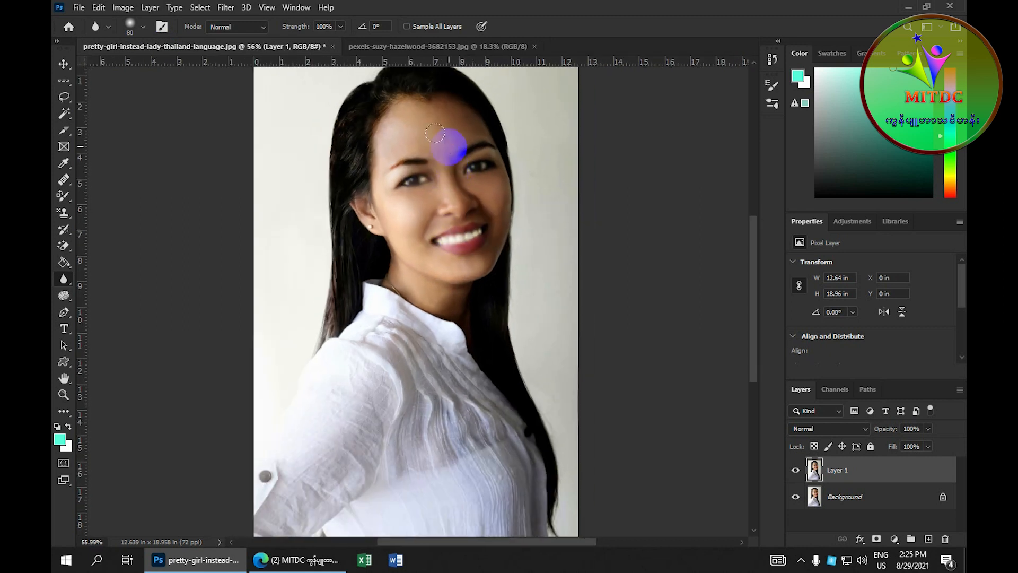
{"action": "left_click", "coordinate": [795, 471]}
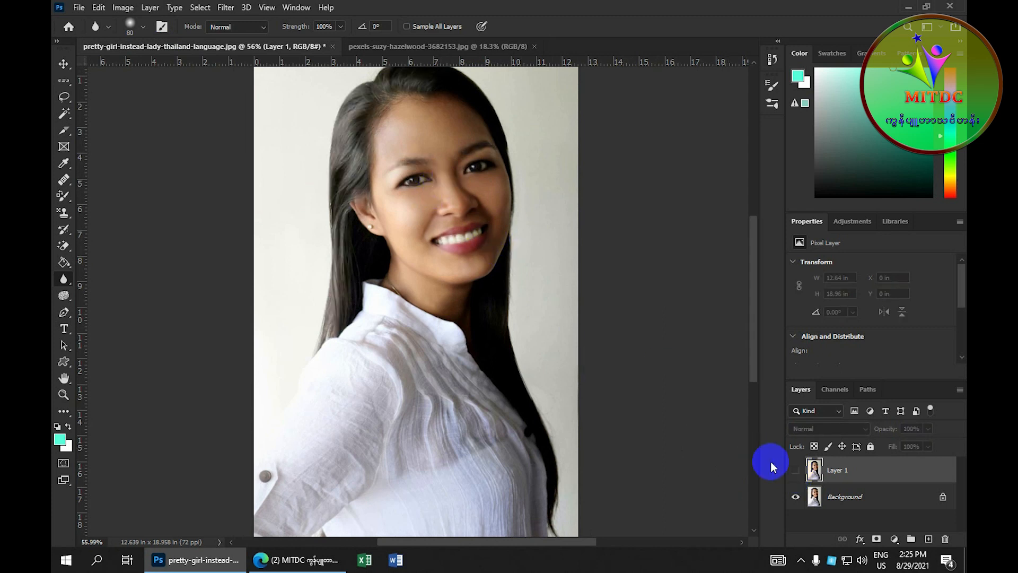
{"action": "left_click", "coordinate": [795, 470]}
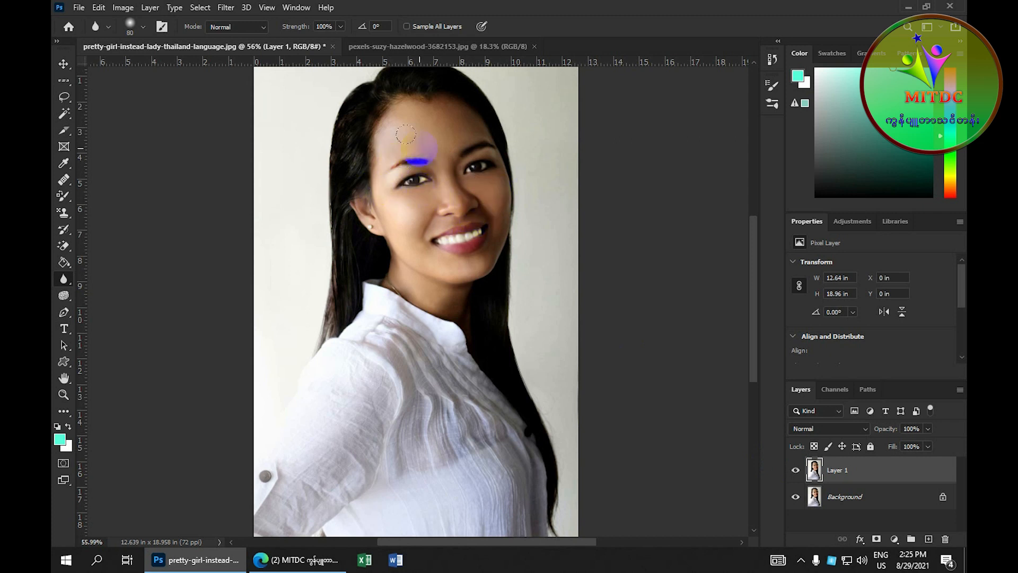
Step: Switch to the Sharpen tool and set its brush size to 50 px
{"action": "right_click", "coordinate": [65, 286]}
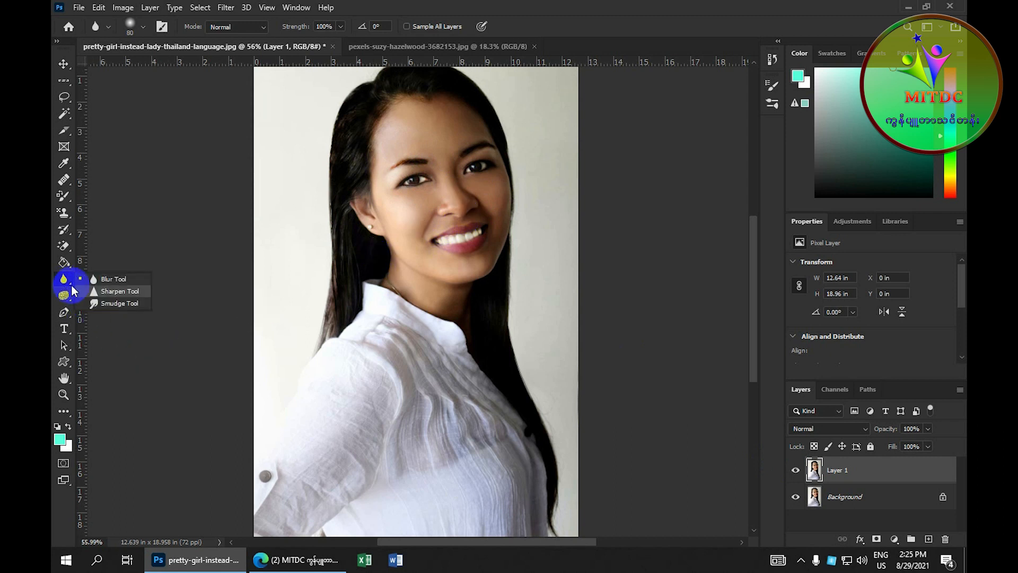
{"action": "left_click", "coordinate": [120, 291]}
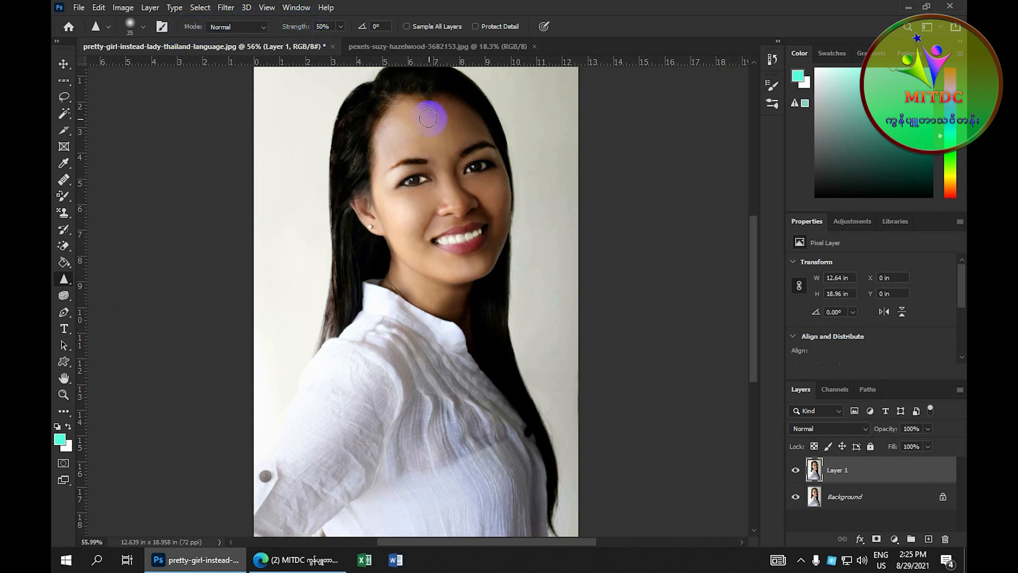
{"action": "left_click", "coordinate": [143, 27]}
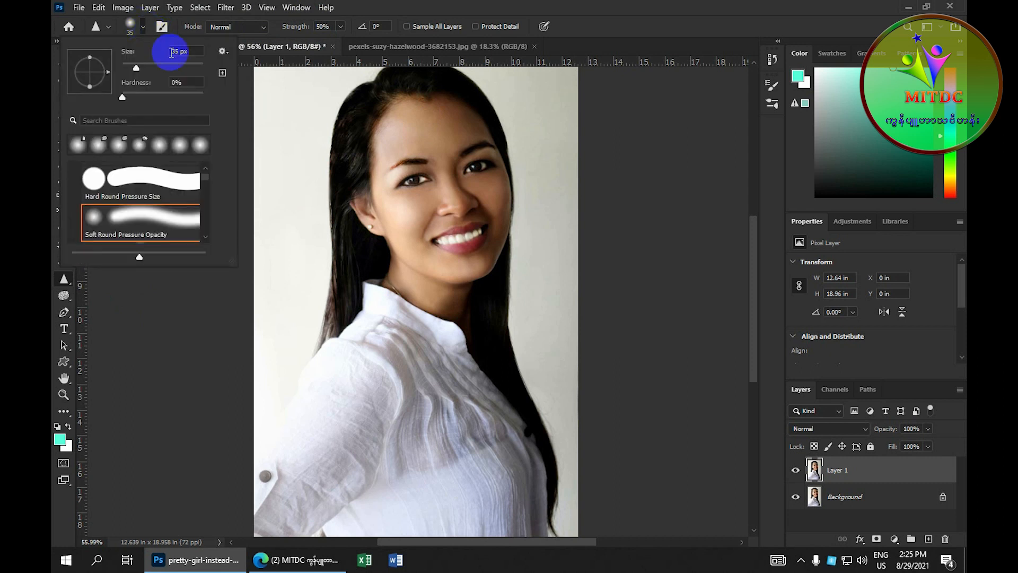
{"action": "double_click", "coordinate": [175, 52]}
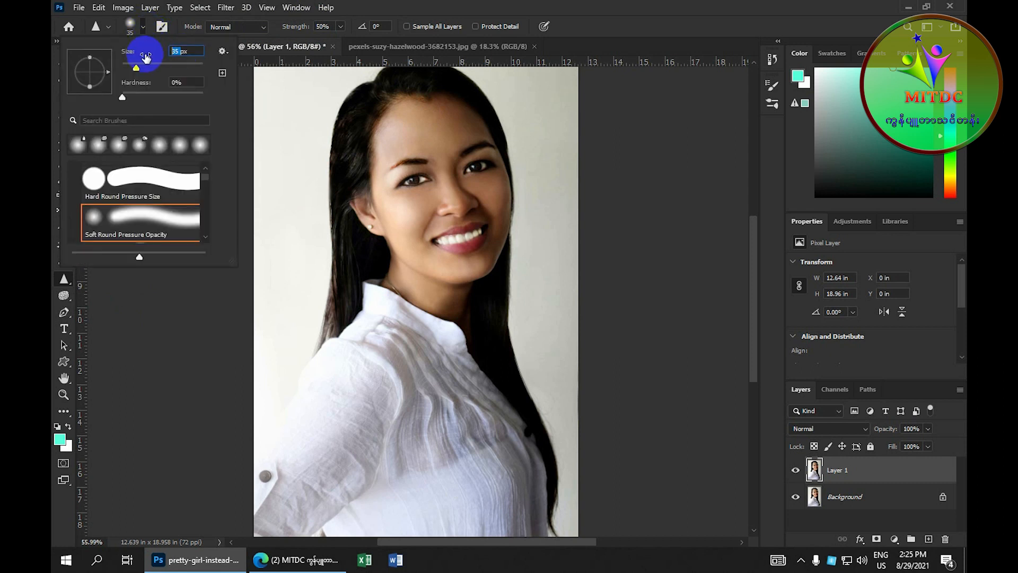
{"action": "type", "text": "5"}
{"action": "key", "text": "Return"}
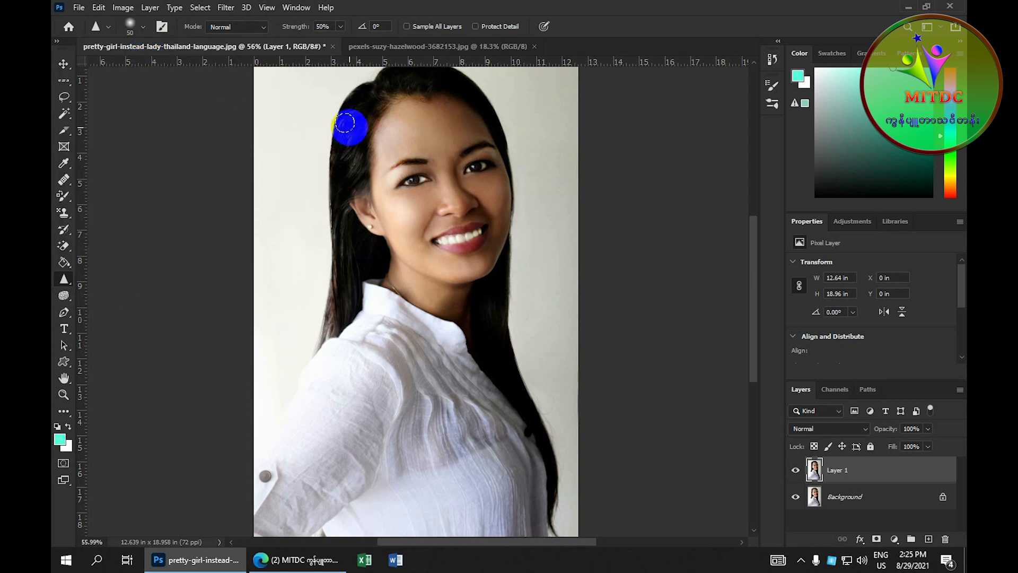
Step: Sharpen the forehead, the hair beside it, and the mouth and cheek area with the Sharpen tool
{"action": "mouse_move", "coordinate": [430, 148]}
{"action": "left_mouse_down"}
{"action": "mouse_move", "coordinate": [447, 197]}
{"action": "mouse_move", "coordinate": [442, 139]}
{"action": "mouse_move", "coordinate": [446, 193]}
{"action": "mouse_move", "coordinate": [426, 169]}
{"action": "mouse_move", "coordinate": [397, 181]}
{"action": "mouse_move", "coordinate": [395, 205]}
{"action": "mouse_move", "coordinate": [375, 187]}
{"action": "mouse_move", "coordinate": [398, 226]}
{"action": "mouse_move", "coordinate": [395, 208]}
{"action": "mouse_move", "coordinate": [408, 231]}
{"action": "mouse_move", "coordinate": [448, 257]}
{"action": "mouse_move", "coordinate": [449, 215]}
{"action": "mouse_move", "coordinate": [467, 178]}
{"action": "mouse_move", "coordinate": [485, 174]}
{"action": "mouse_move", "coordinate": [502, 206]}
{"action": "mouse_move", "coordinate": [501, 198]}
{"action": "mouse_move", "coordinate": [489, 253]}
{"action": "mouse_move", "coordinate": [458, 263]}
{"action": "mouse_move", "coordinate": [404, 197]}
{"action": "mouse_move", "coordinate": [426, 105]}
{"action": "mouse_move", "coordinate": [388, 109]}
{"action": "left_mouse_up"}
{"action": "scroll", "coordinate": [468, 178], "scroll_direction": "up", "scroll_amount": 2}
{"action": "scroll", "coordinate": [453, 125], "scroll_direction": "down", "scroll_amount": 3}
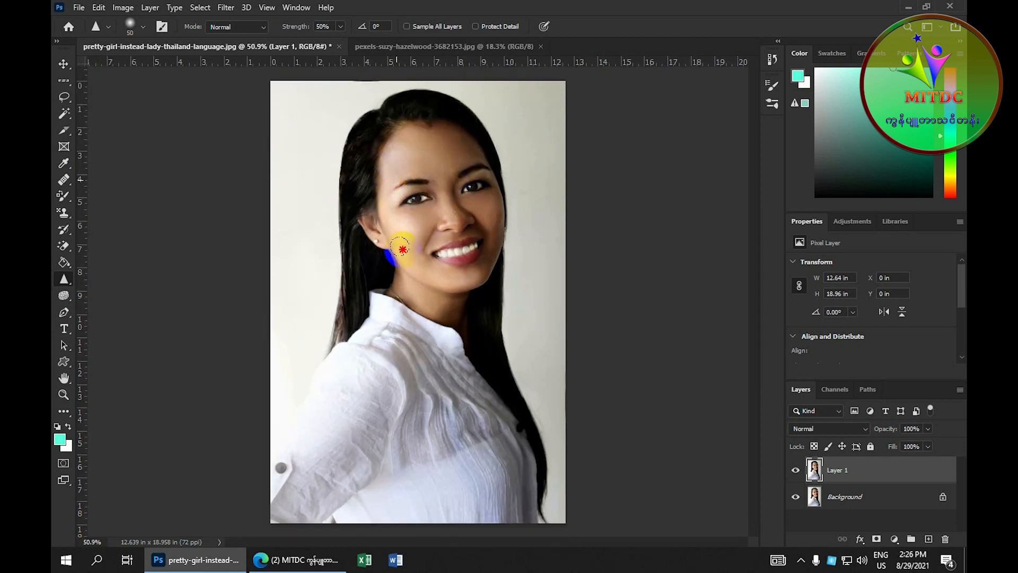
{"action": "mouse_move", "coordinate": [473, 251]}
{"action": "left_mouse_down"}
{"action": "mouse_move", "coordinate": [458, 279]}
{"action": "mouse_move", "coordinate": [463, 272]}
{"action": "mouse_move", "coordinate": [421, 249]}
{"action": "left_mouse_up"}
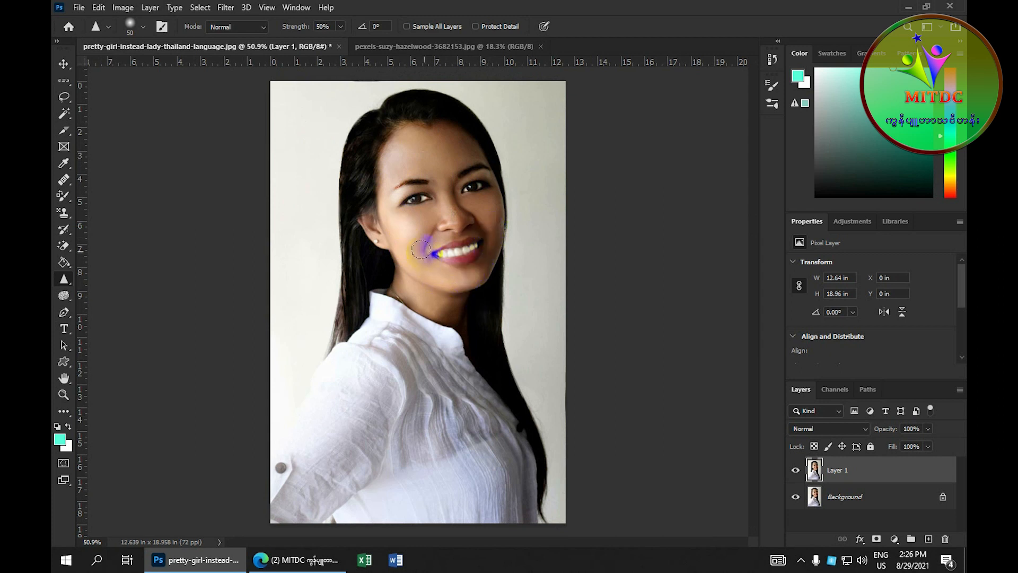
Step: Switch to the pexels-suzy-hazelwood-3682153.jpg document and copy its Background to a new layer with Layer Via Copy
{"action": "right_click", "coordinate": [65, 278]}
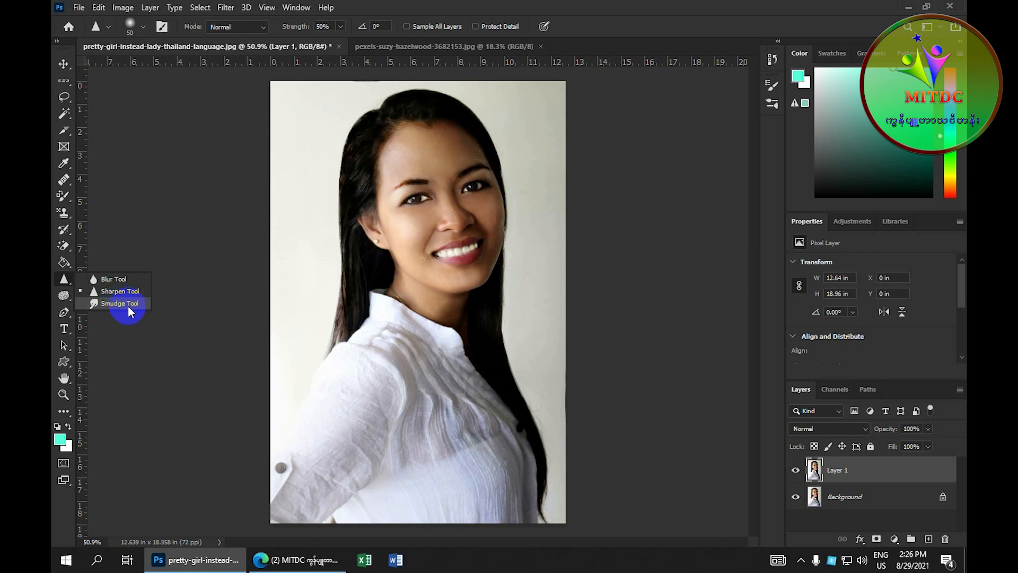
{"action": "left_click", "coordinate": [404, 46]}
{"action": "scroll", "coordinate": [394, 249], "scroll_direction": "up", "scroll_amount": 8}
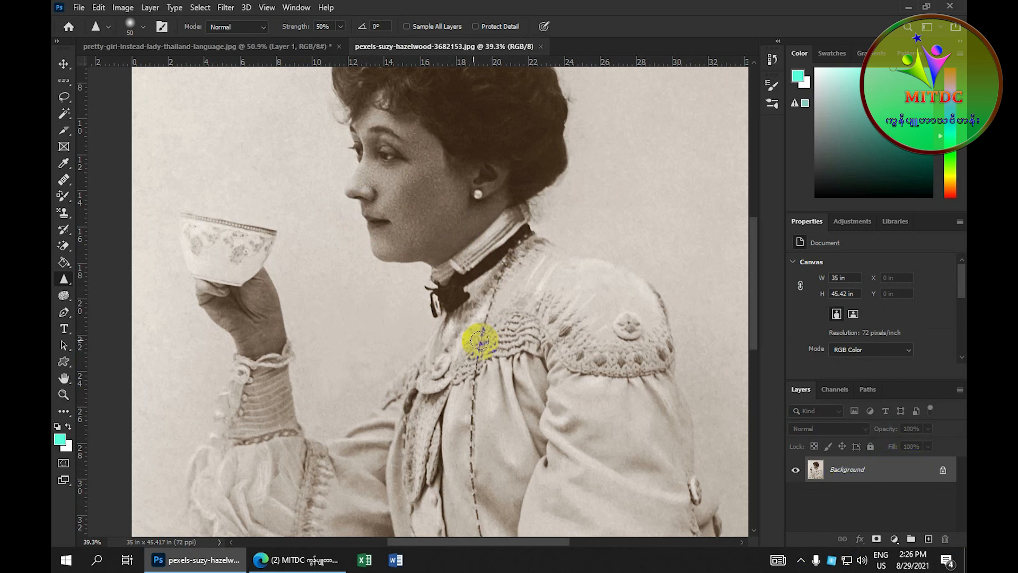
{"action": "left_click", "coordinate": [152, 8]}
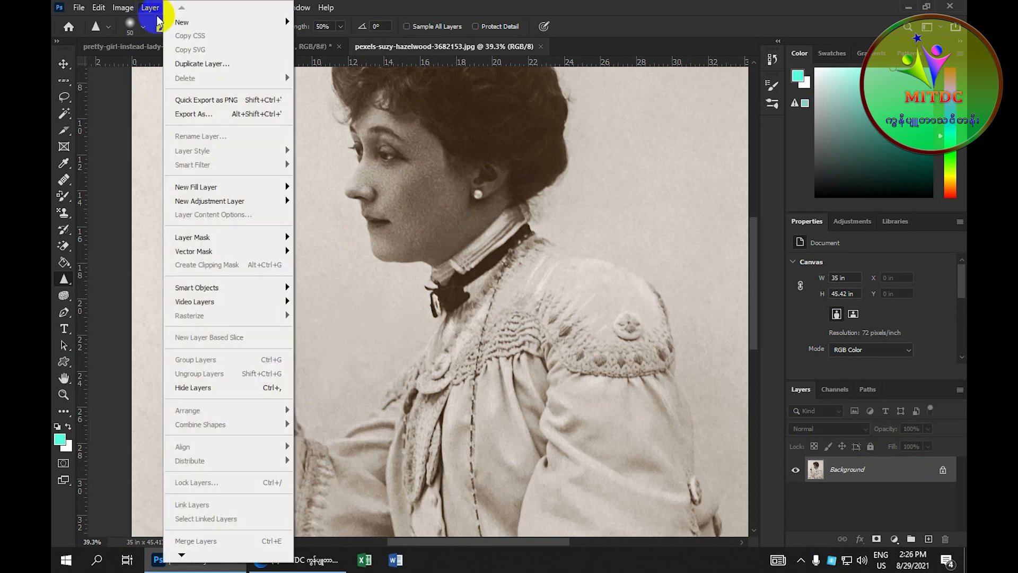
{"action": "mouse_move", "coordinate": [206, 24]}
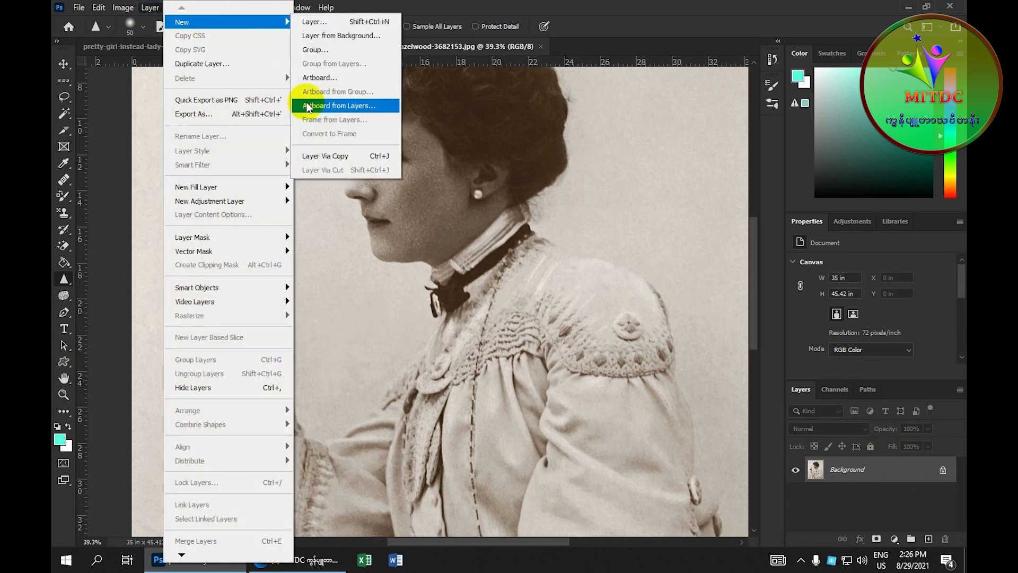
{"action": "left_click", "coordinate": [352, 157]}
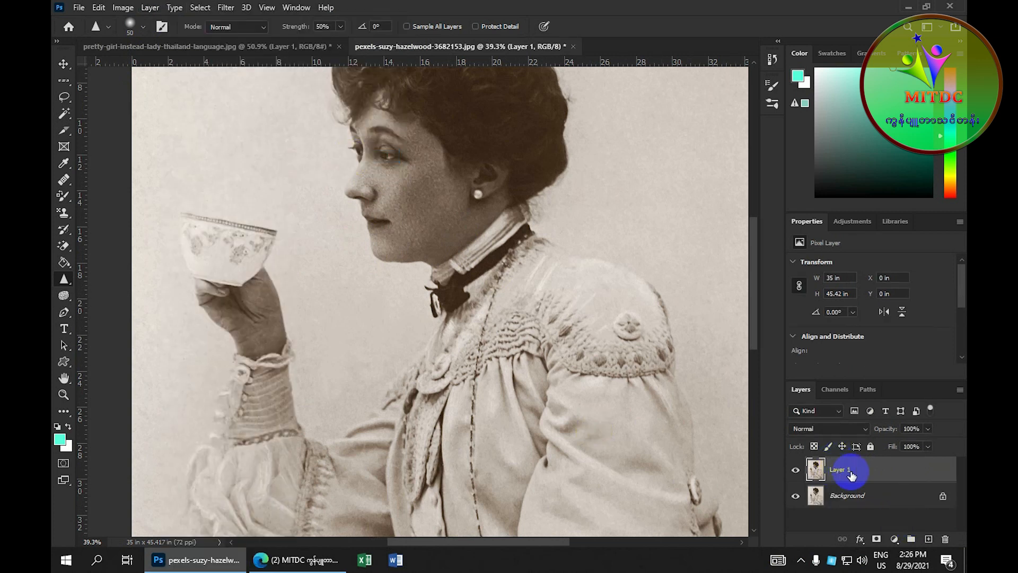
Step: Switch to the Smudge tool and set its brush size to 45 px
{"action": "right_click", "coordinate": [62, 279]}
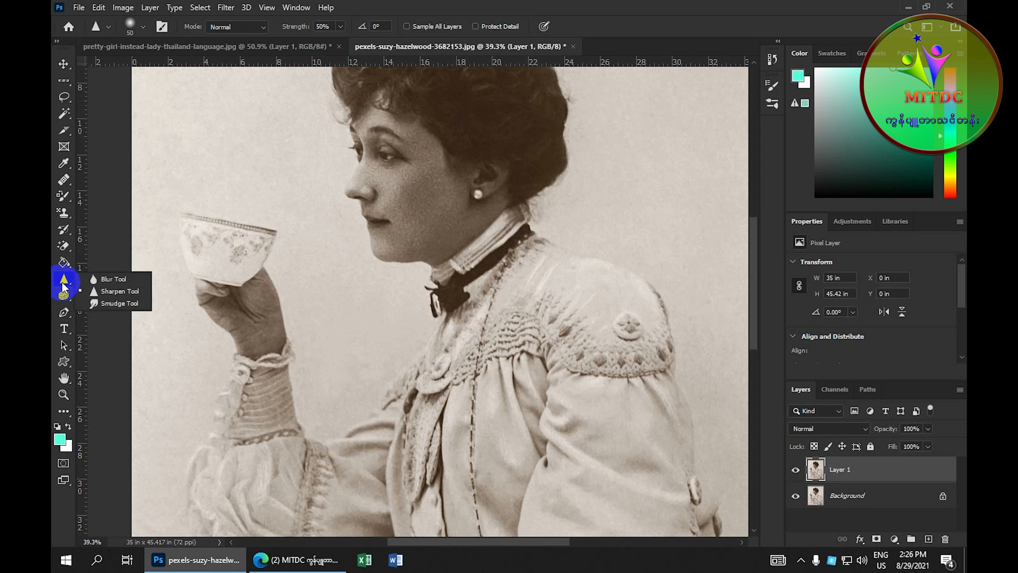
{"action": "left_click", "coordinate": [123, 303]}
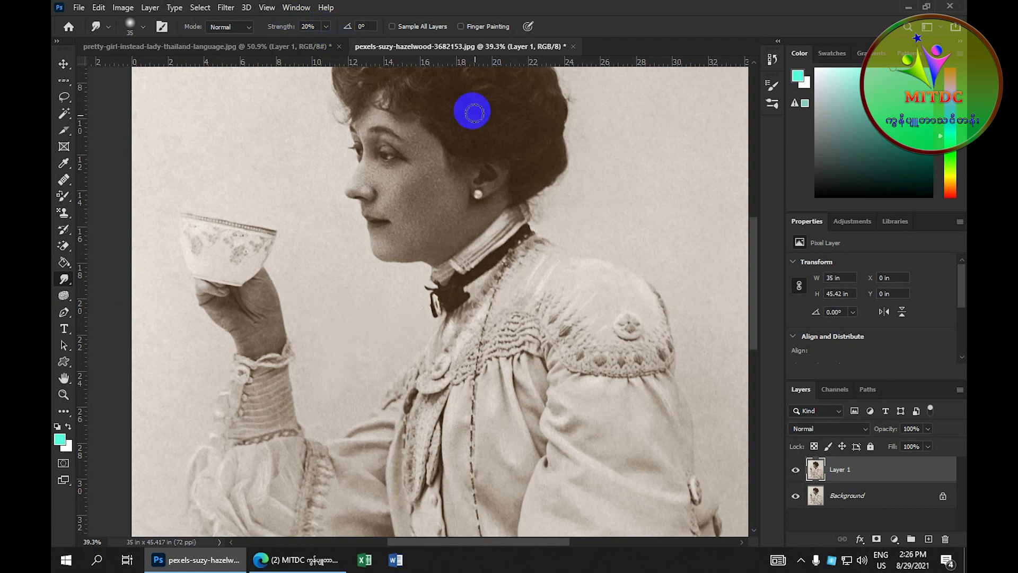
{"action": "scroll", "coordinate": [408, 197], "scroll_direction": "up", "scroll_amount": 2}
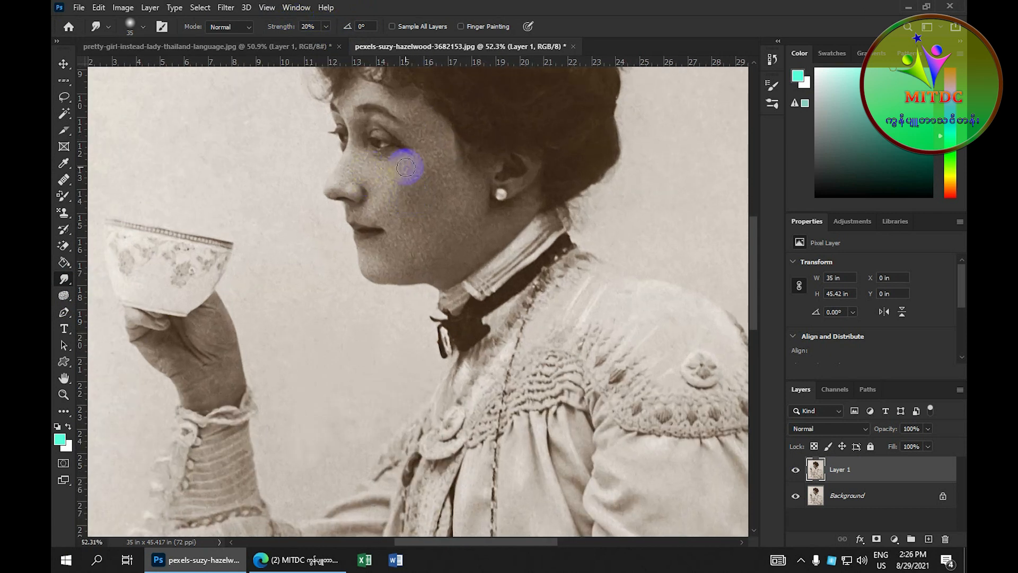
{"action": "left_click_drag", "start_coordinate": [443, 185], "coordinate": [400, 178]}
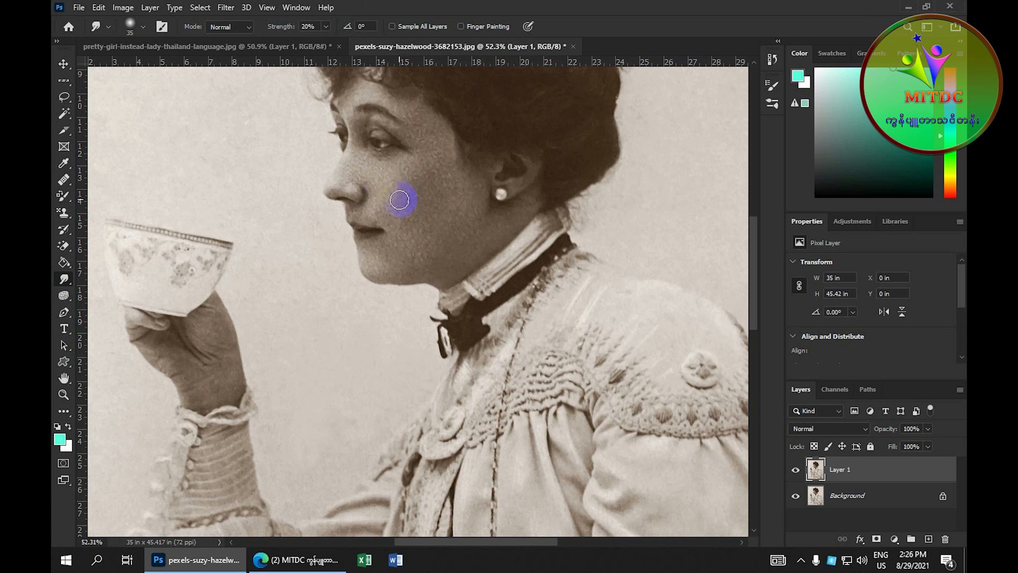
{"action": "left_click", "coordinate": [64, 278]}
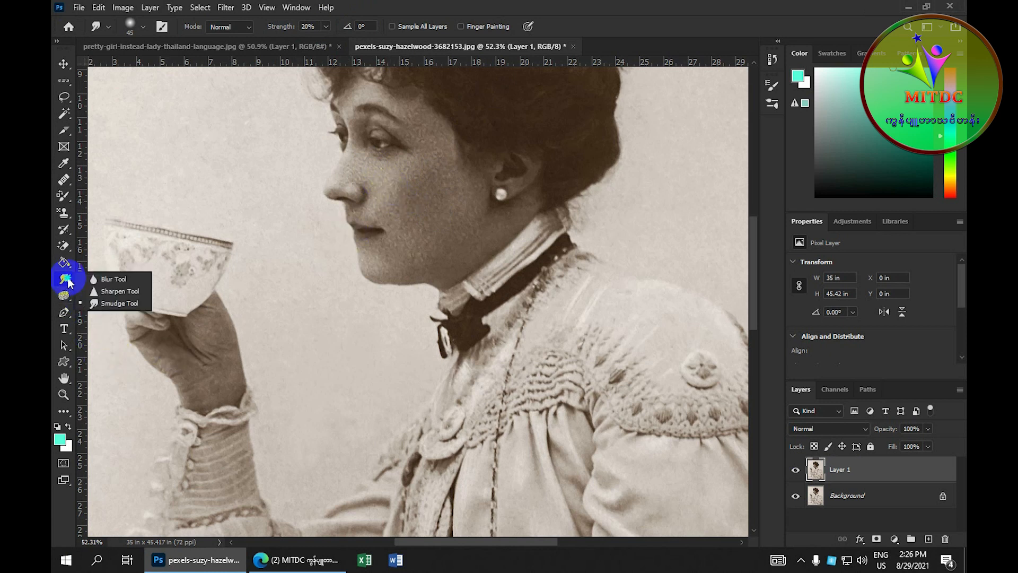
{"action": "left_click", "coordinate": [131, 304]}
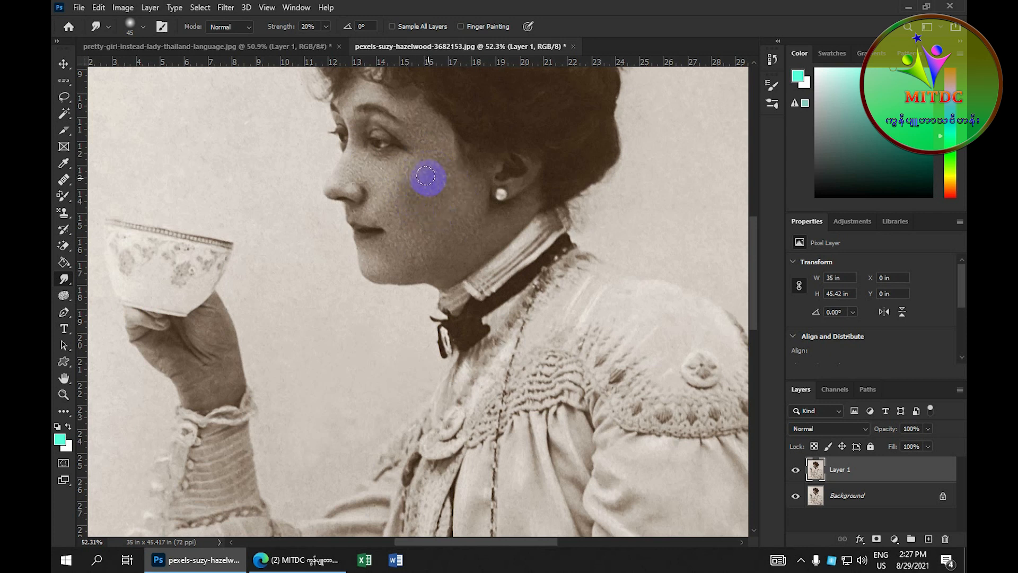
Step: Smudge the grainy skin on the temple, cheek, jaw and under the eye on Layer 1 until it looks smooth
{"action": "left_click", "coordinate": [427, 114]}
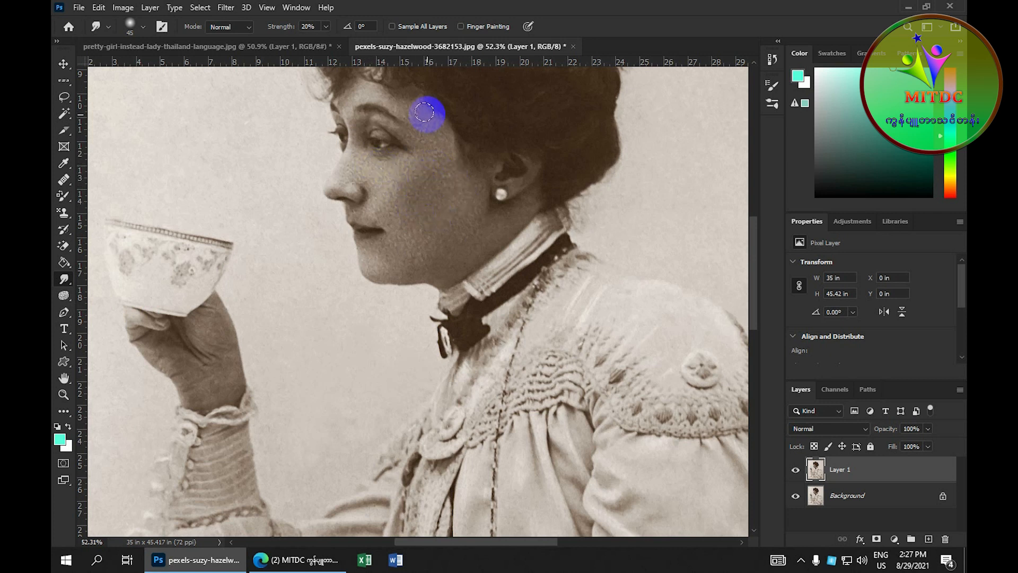
{"action": "mouse_move", "coordinate": [426, 119]}
{"action": "left_mouse_down"}
{"action": "mouse_move", "coordinate": [441, 180]}
{"action": "mouse_move", "coordinate": [416, 122]}
{"action": "mouse_move", "coordinate": [453, 207]}
{"action": "mouse_move", "coordinate": [438, 129]}
{"action": "mouse_move", "coordinate": [449, 219]}
{"action": "mouse_move", "coordinate": [451, 165]}
{"action": "mouse_move", "coordinate": [463, 180]}
{"action": "mouse_move", "coordinate": [450, 251]}
{"action": "mouse_move", "coordinate": [469, 160]}
{"action": "mouse_move", "coordinate": [436, 253]}
{"action": "mouse_move", "coordinate": [438, 140]}
{"action": "mouse_move", "coordinate": [440, 158]}
{"action": "mouse_move", "coordinate": [426, 142]}
{"action": "mouse_move", "coordinate": [424, 170]}
{"action": "left_mouse_up"}
{"action": "mouse_move", "coordinate": [413, 242]}
{"action": "left_mouse_down"}
{"action": "mouse_move", "coordinate": [435, 182]}
{"action": "mouse_move", "coordinate": [441, 219]}
{"action": "mouse_move", "coordinate": [436, 195]}
{"action": "mouse_move", "coordinate": [428, 241]}
{"action": "mouse_move", "coordinate": [446, 203]}
{"action": "mouse_move", "coordinate": [430, 120]}
{"action": "mouse_move", "coordinate": [411, 104]}
{"action": "mouse_move", "coordinate": [461, 167]}
{"action": "mouse_move", "coordinate": [468, 217]}
{"action": "mouse_move", "coordinate": [478, 158]}
{"action": "mouse_move", "coordinate": [438, 228]}
{"action": "left_mouse_up"}
{"action": "mouse_move", "coordinate": [376, 166]}
{"action": "left_mouse_down"}
{"action": "mouse_move", "coordinate": [422, 183]}
{"action": "mouse_move", "coordinate": [380, 177]}
{"action": "left_mouse_up"}
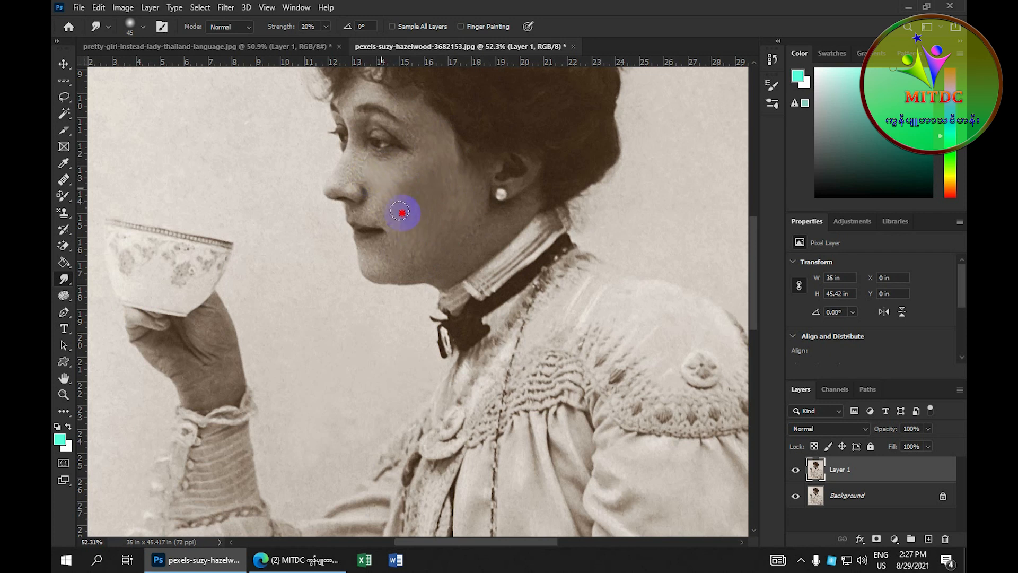
{"action": "mouse_move", "coordinate": [401, 212]}
{"action": "left_mouse_down"}
{"action": "mouse_move", "coordinate": [361, 247]}
{"action": "mouse_move", "coordinate": [410, 235]}
{"action": "mouse_move", "coordinate": [394, 229]}
{"action": "mouse_move", "coordinate": [430, 245]}
{"action": "mouse_move", "coordinate": [392, 259]}
{"action": "mouse_move", "coordinate": [469, 209]}
{"action": "mouse_move", "coordinate": [449, 250]}
{"action": "mouse_move", "coordinate": [399, 256]}
{"action": "mouse_move", "coordinate": [422, 153]}
{"action": "mouse_move", "coordinate": [433, 183]}
{"action": "mouse_move", "coordinate": [430, 170]}
{"action": "mouse_move", "coordinate": [419, 174]}
{"action": "mouse_move", "coordinate": [457, 251]}
{"action": "mouse_move", "coordinate": [472, 183]}
{"action": "mouse_move", "coordinate": [450, 225]}
{"action": "mouse_move", "coordinate": [399, 260]}
{"action": "mouse_move", "coordinate": [360, 253]}
{"action": "mouse_move", "coordinate": [413, 247]}
{"action": "mouse_move", "coordinate": [379, 252]}
{"action": "mouse_move", "coordinate": [406, 216]}
{"action": "mouse_move", "coordinate": [354, 206]}
{"action": "mouse_move", "coordinate": [400, 210]}
{"action": "left_mouse_up"}
{"action": "mouse_move", "coordinate": [396, 165]}
{"action": "left_mouse_down"}
{"action": "mouse_move", "coordinate": [431, 147]}
{"action": "mouse_move", "coordinate": [429, 131]}
{"action": "mouse_move", "coordinate": [485, 225]}
{"action": "mouse_move", "coordinate": [484, 184]}
{"action": "mouse_move", "coordinate": [402, 271]}
{"action": "mouse_move", "coordinate": [441, 182]}
{"action": "mouse_move", "coordinate": [428, 121]}
{"action": "mouse_move", "coordinate": [409, 106]}
{"action": "mouse_move", "coordinate": [459, 144]}
{"action": "mouse_move", "coordinate": [431, 118]}
{"action": "mouse_move", "coordinate": [474, 189]}
{"action": "mouse_move", "coordinate": [460, 150]}
{"action": "mouse_move", "coordinate": [473, 182]}
{"action": "mouse_move", "coordinate": [399, 263]}
{"action": "mouse_move", "coordinate": [386, 259]}
{"action": "mouse_move", "coordinate": [412, 264]}
{"action": "mouse_move", "coordinate": [373, 268]}
{"action": "mouse_move", "coordinate": [402, 267]}
{"action": "mouse_move", "coordinate": [383, 267]}
{"action": "mouse_move", "coordinate": [406, 256]}
{"action": "mouse_move", "coordinate": [457, 178]}
{"action": "mouse_move", "coordinate": [431, 166]}
{"action": "mouse_move", "coordinate": [444, 201]}
{"action": "mouse_move", "coordinate": [441, 143]}
{"action": "mouse_move", "coordinate": [426, 134]}
{"action": "mouse_move", "coordinate": [443, 160]}
{"action": "mouse_move", "coordinate": [471, 172]}
{"action": "mouse_move", "coordinate": [454, 154]}
{"action": "mouse_move", "coordinate": [477, 221]}
{"action": "mouse_move", "coordinate": [418, 223]}
{"action": "mouse_move", "coordinate": [424, 130]}
{"action": "left_mouse_up"}
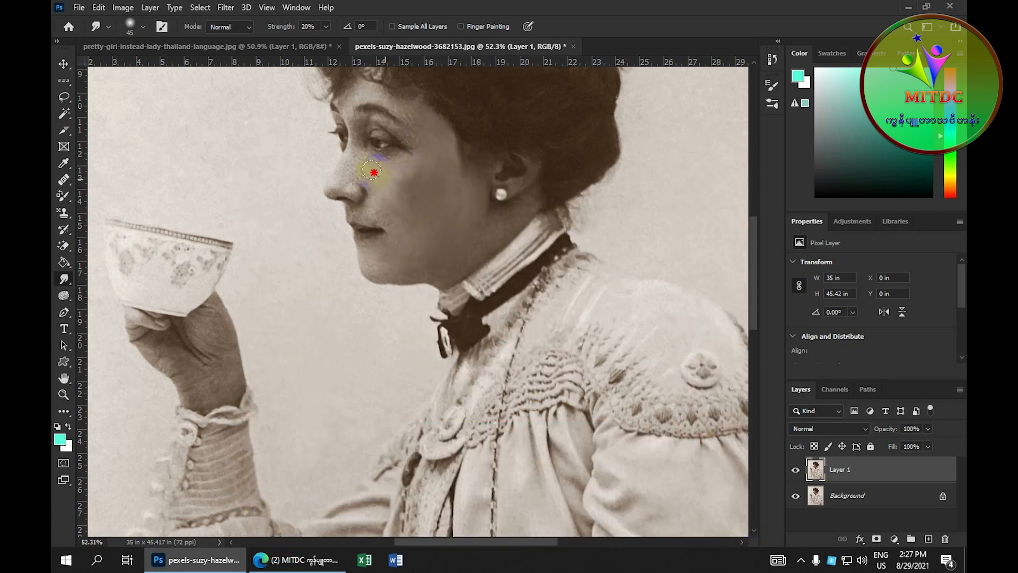
{"action": "mouse_move", "coordinate": [415, 171]}
{"action": "left_mouse_down"}
{"action": "mouse_move", "coordinate": [408, 100]}
{"action": "mouse_move", "coordinate": [451, 140]}
{"action": "left_mouse_up"}
{"action": "scroll", "coordinate": [424, 146], "scroll_direction": "up", "scroll_amount": 2}
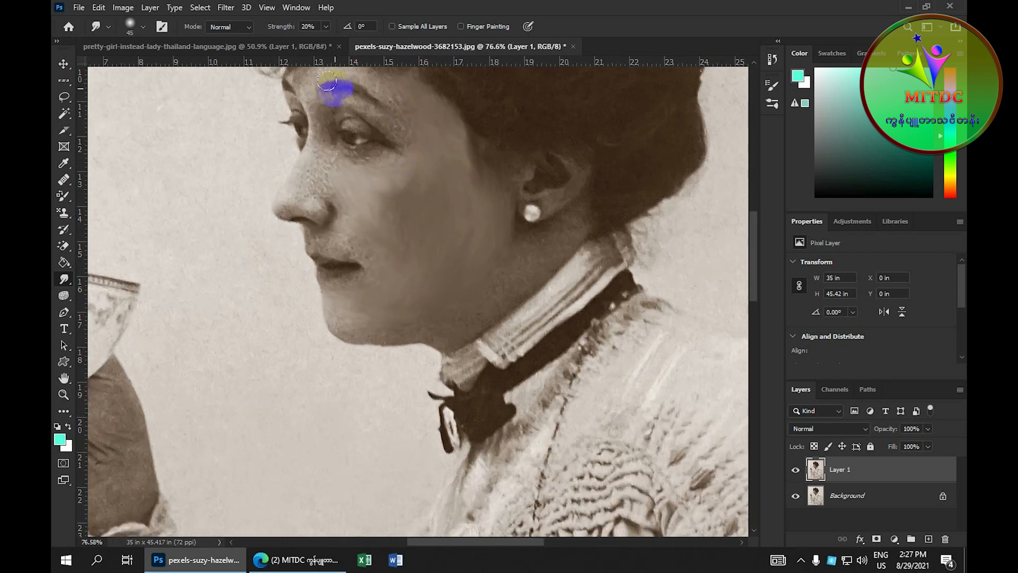
{"action": "left_click_drag", "start_coordinate": [411, 154], "coordinate": [470, 197]}
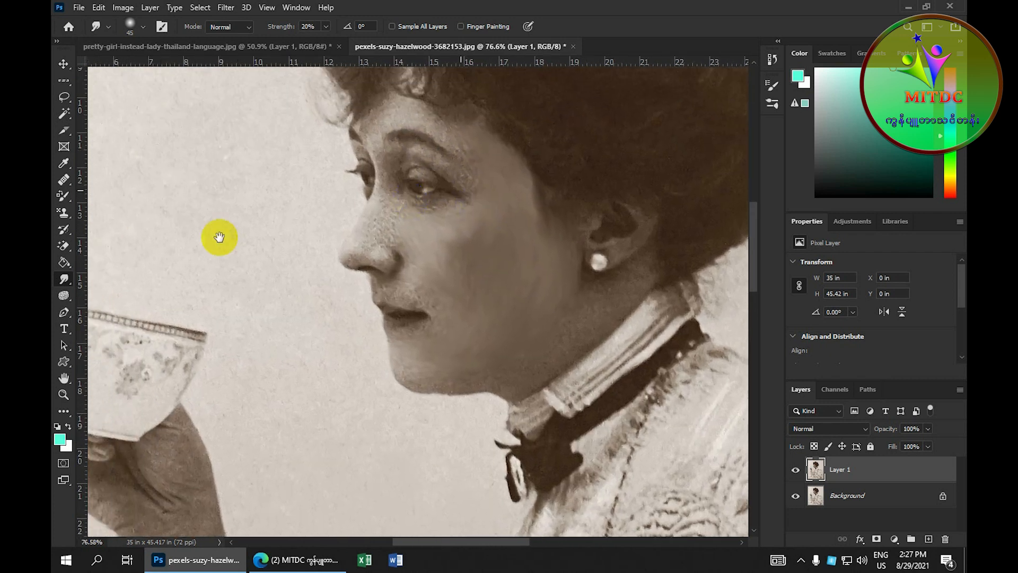
Step: Darken both eyebrows with the Burn tool, reducing its brush to 10 px
{"action": "left_click", "coordinate": [63, 297]}
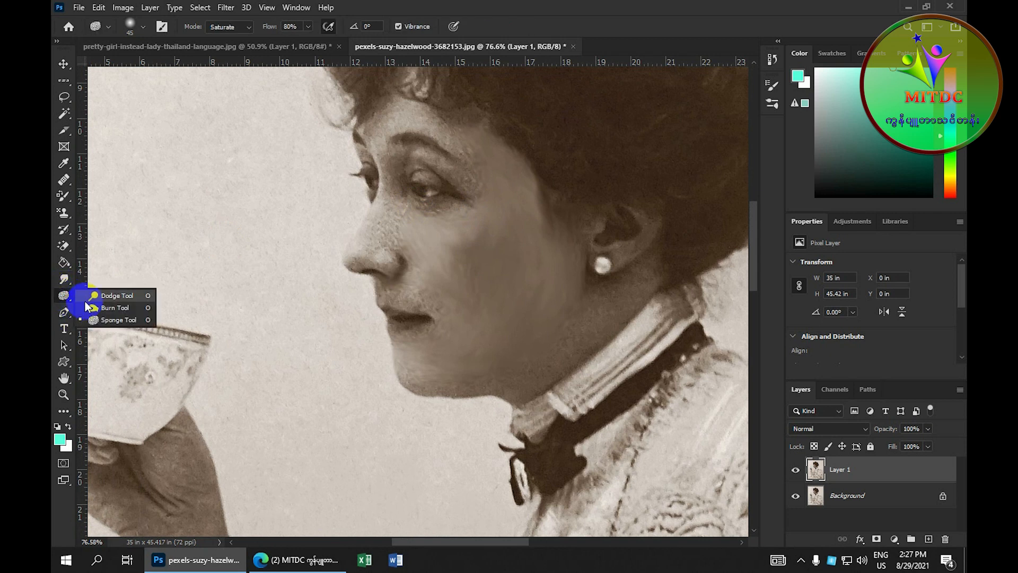
{"action": "left_click", "coordinate": [113, 310]}
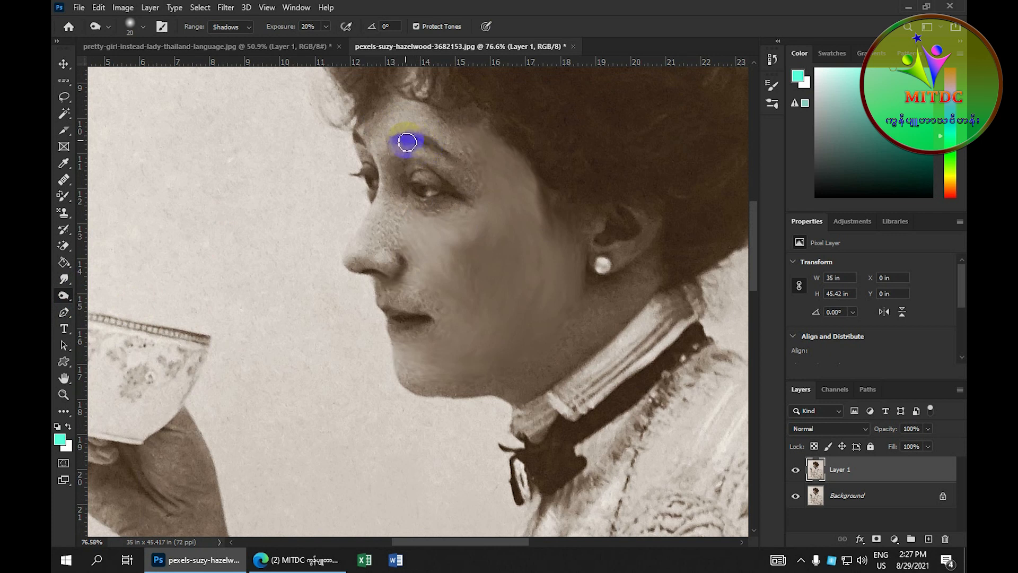
{"action": "mouse_move", "coordinate": [442, 150]}
{"action": "left_mouse_down"}
{"action": "mouse_move", "coordinate": [400, 142]}
{"action": "mouse_move", "coordinate": [454, 161]}
{"action": "mouse_move", "coordinate": [363, 144]}
{"action": "left_mouse_up"}
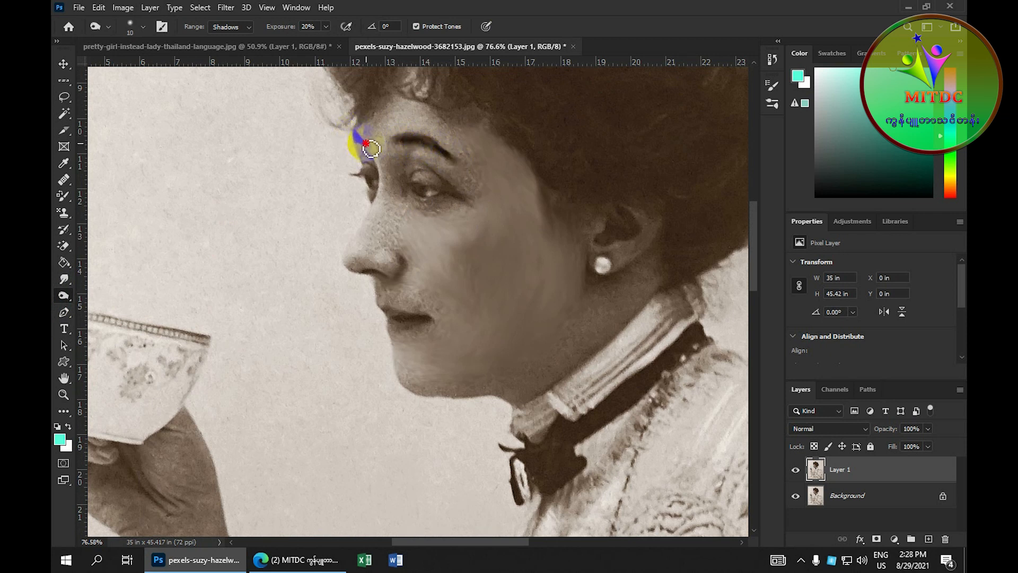
{"action": "mouse_move", "coordinate": [371, 148]}
{"action": "left_mouse_down"}
{"action": "mouse_move", "coordinate": [351, 139]}
{"action": "mouse_move", "coordinate": [363, 147]}
{"action": "left_mouse_up"}
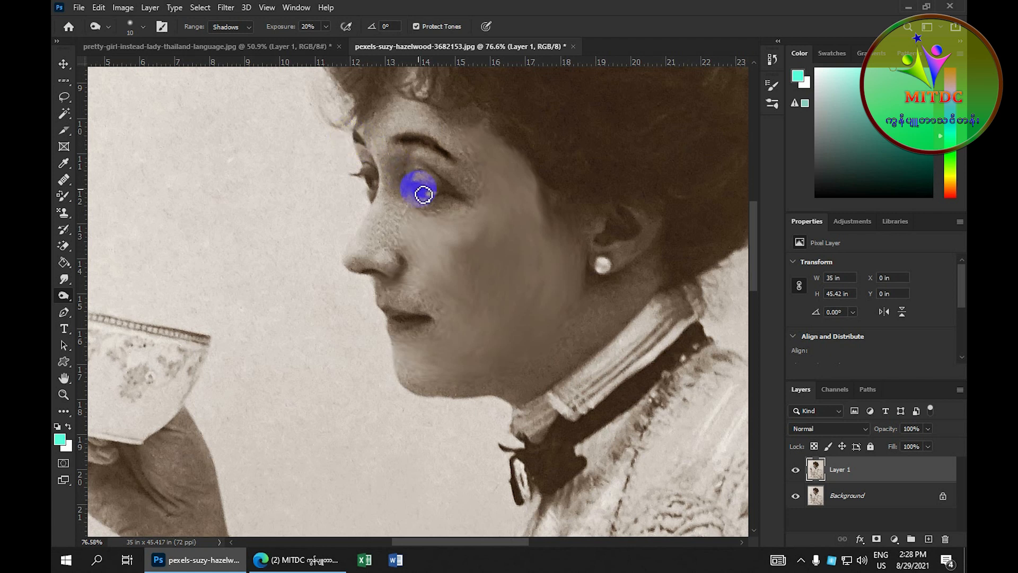
Step: Burn the dark parts of both eyes with a 9 px brush
{"action": "scroll", "coordinate": [424, 194], "scroll_direction": "up", "scroll_amount": 2}
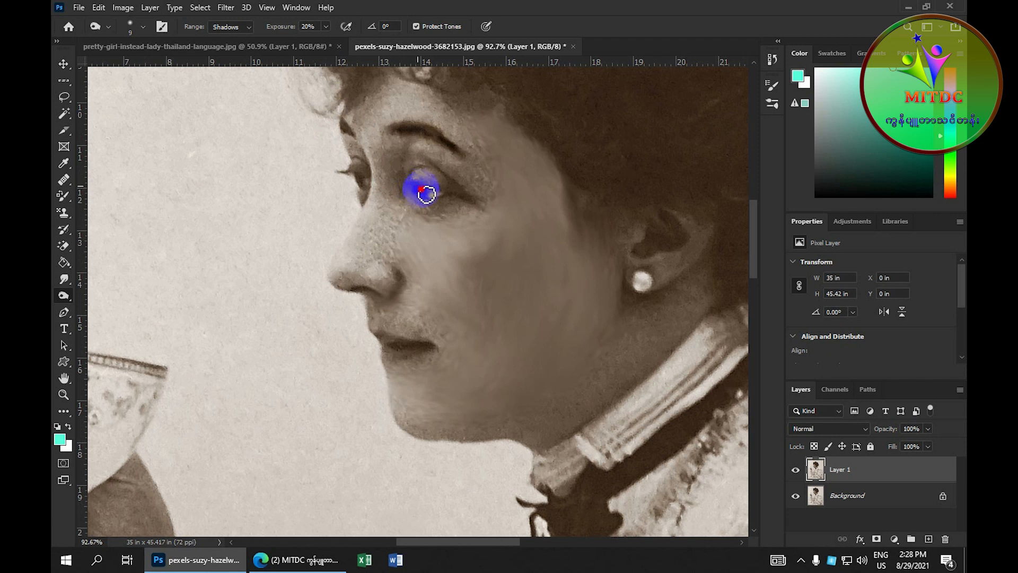
{"action": "left_click_drag", "start_coordinate": [418, 194], "coordinate": [361, 183]}
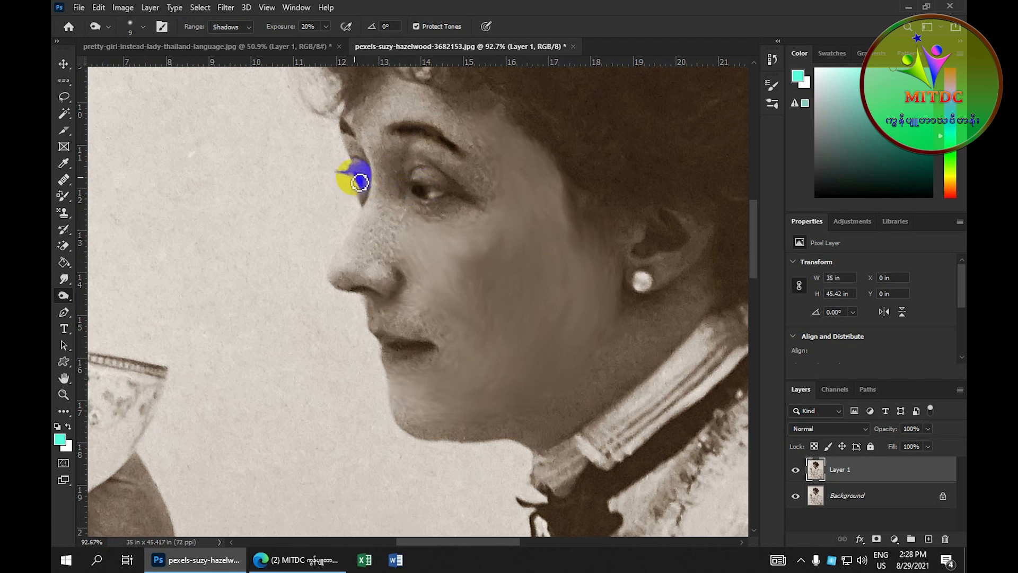
{"action": "left_click_drag", "start_coordinate": [360, 182], "coordinate": [448, 193]}
Step: Brighten the whites of both eyes using the Dodge tool with a 10 px brush
{"action": "left_click", "coordinate": [64, 294]}
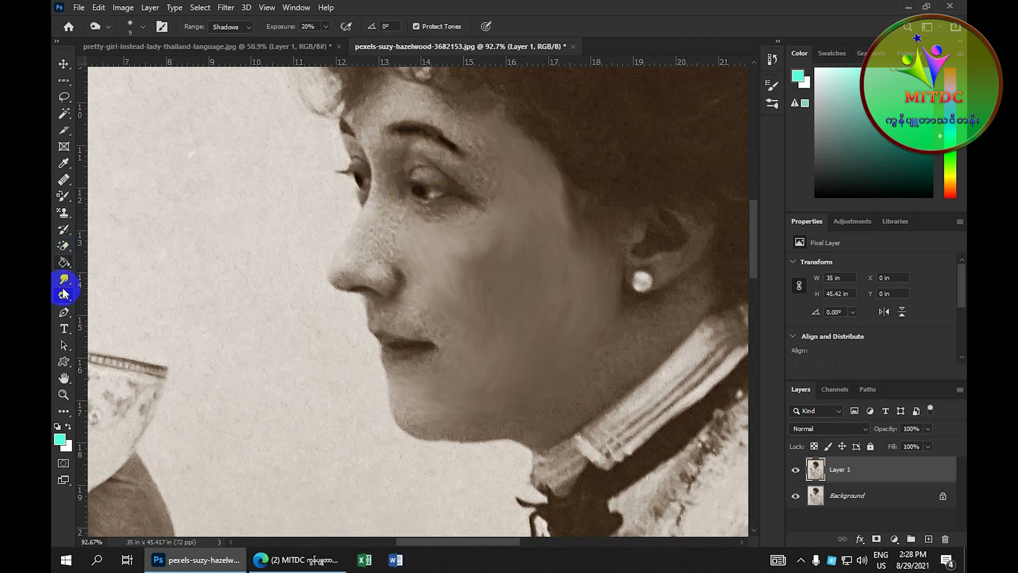
{"action": "left_click_drag", "start_coordinate": [64, 295], "coordinate": [131, 300]}
{"action": "mouse_move", "coordinate": [446, 212]}
{"action": "left_mouse_down"}
{"action": "mouse_move", "coordinate": [447, 198]}
{"action": "mouse_move", "coordinate": [432, 200]}
{"action": "mouse_move", "coordinate": [445, 195]}
{"action": "mouse_move", "coordinate": [371, 186]}
{"action": "left_mouse_up"}
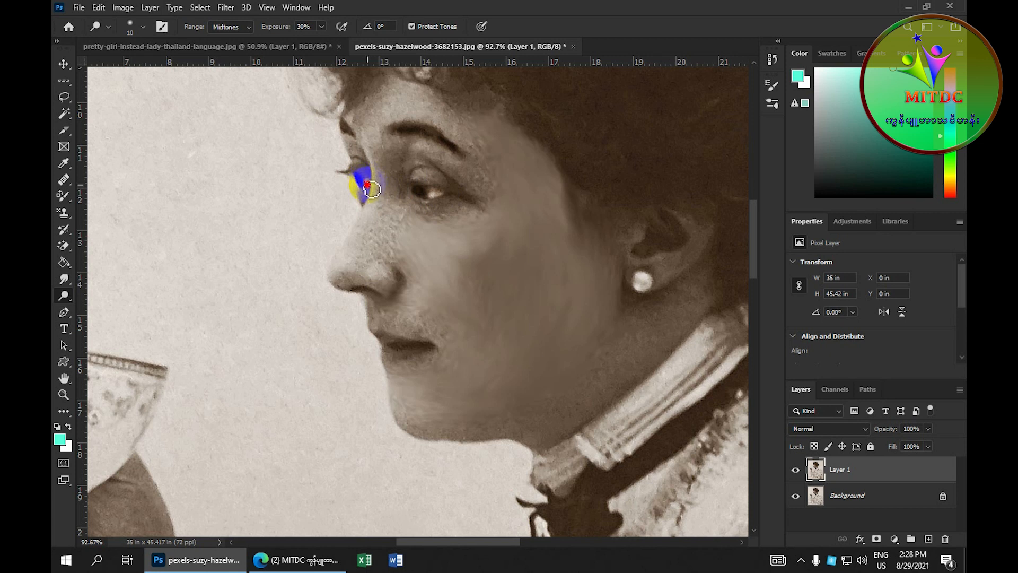
{"action": "mouse_move", "coordinate": [365, 186]}
{"action": "left_mouse_down"}
{"action": "mouse_move", "coordinate": [345, 182]}
{"action": "mouse_move", "coordinate": [509, 173]}
{"action": "mouse_move", "coordinate": [411, 164]}
{"action": "mouse_move", "coordinate": [456, 194]}
{"action": "mouse_move", "coordinate": [53, 330]}
{"action": "left_mouse_up"}
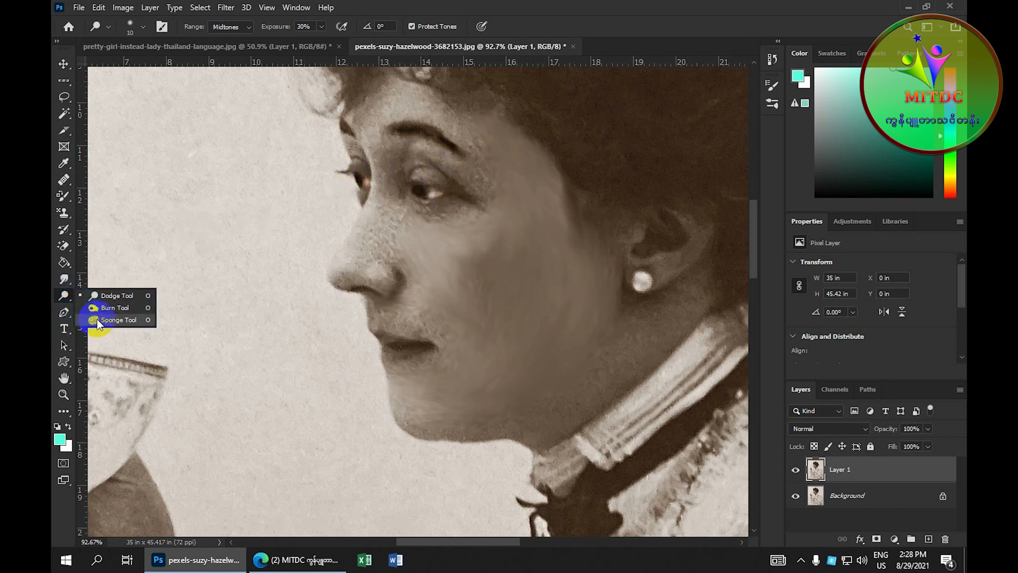
Step: Return to the Smudge tool and smooth the temple, eye area, cheek and jaw, reducing the brush to 25 px
{"action": "left_click", "coordinate": [110, 320]}
{"action": "mouse_move", "coordinate": [76, 288]}
{"action": "left_mouse_down"}
{"action": "mouse_move", "coordinate": [67, 275]}
{"action": "mouse_move", "coordinate": [108, 308]}
{"action": "left_mouse_up"}
{"action": "left_click", "coordinate": [113, 306]}
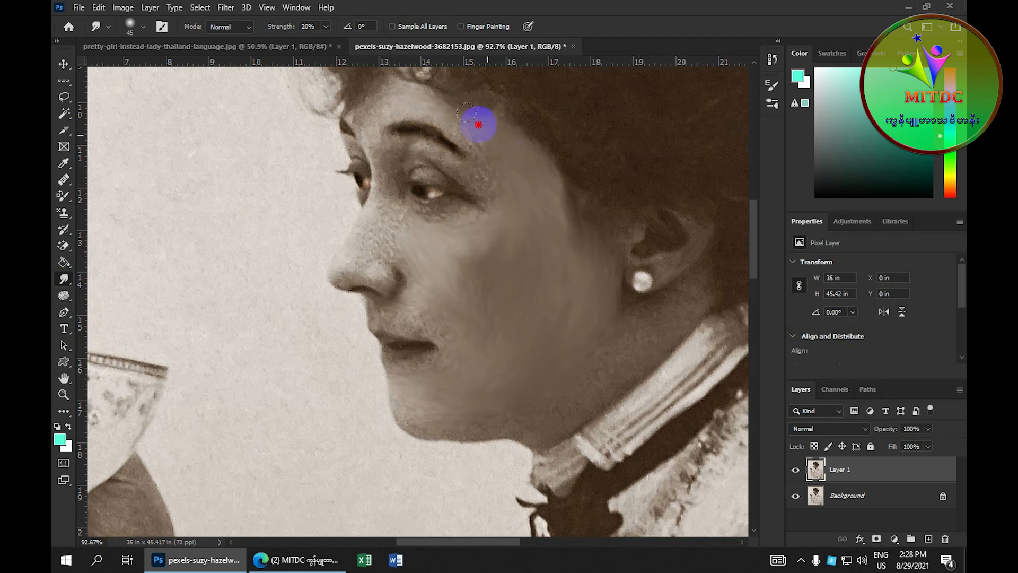
{"action": "left_click_drag", "start_coordinate": [570, 255], "coordinate": [532, 335]}
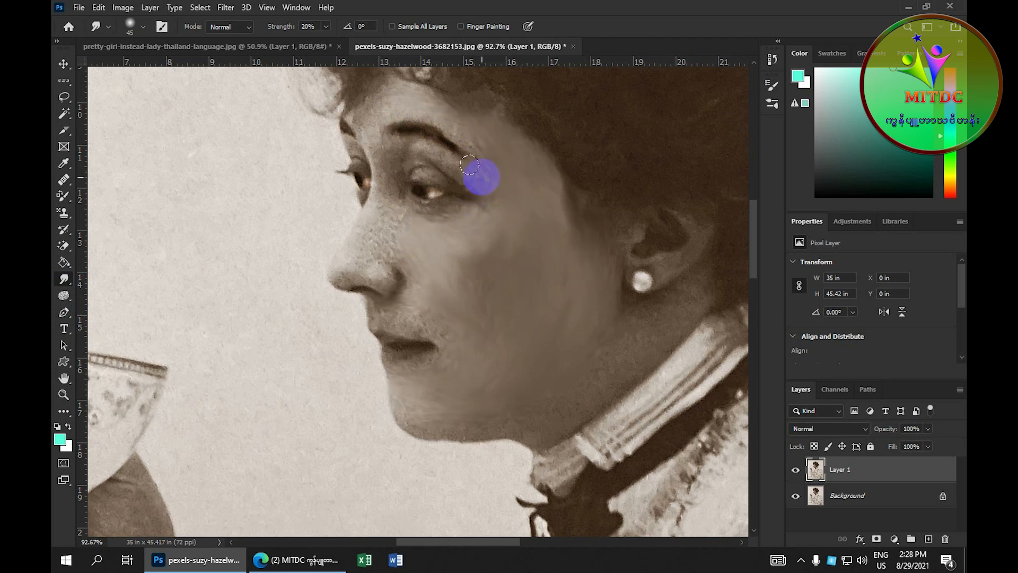
{"action": "mouse_move", "coordinate": [477, 165]}
{"action": "left_mouse_down"}
{"action": "mouse_move", "coordinate": [490, 205]}
{"action": "mouse_move", "coordinate": [495, 199]}
{"action": "mouse_move", "coordinate": [474, 154]}
{"action": "mouse_move", "coordinate": [492, 213]}
{"action": "mouse_move", "coordinate": [487, 241]}
{"action": "mouse_move", "coordinate": [414, 201]}
{"action": "left_mouse_up"}
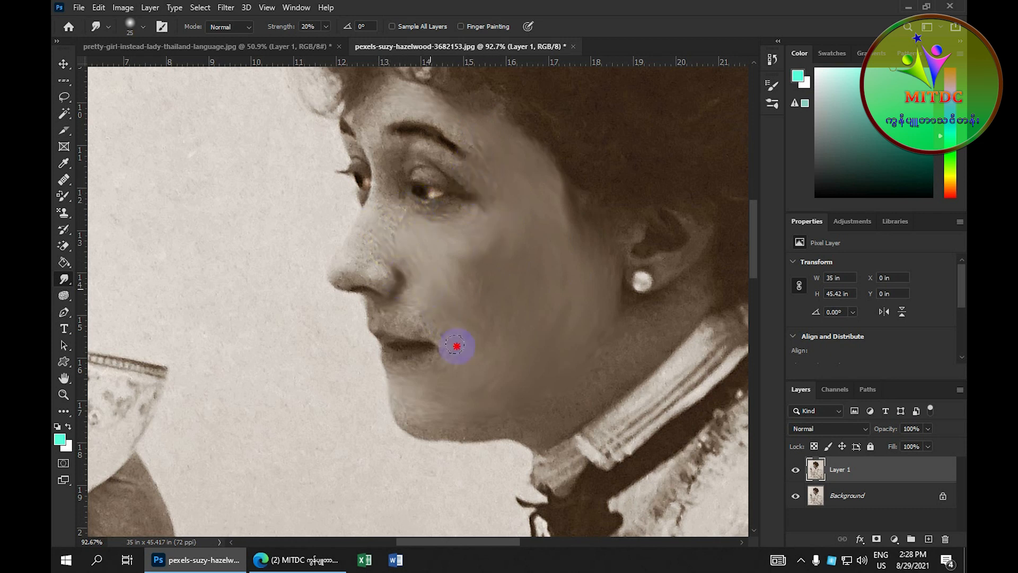
{"action": "mouse_move", "coordinate": [463, 406]}
{"action": "left_mouse_down"}
{"action": "mouse_move", "coordinate": [581, 411]}
{"action": "mouse_move", "coordinate": [640, 353]}
{"action": "mouse_move", "coordinate": [630, 332]}
{"action": "mouse_move", "coordinate": [624, 352]}
{"action": "mouse_move", "coordinate": [602, 357]}
{"action": "mouse_move", "coordinate": [641, 341]}
{"action": "mouse_move", "coordinate": [676, 293]}
{"action": "mouse_move", "coordinate": [674, 327]}
{"action": "mouse_move", "coordinate": [547, 427]}
{"action": "mouse_move", "coordinate": [518, 427]}
{"action": "mouse_move", "coordinate": [594, 413]}
{"action": "mouse_move", "coordinate": [649, 374]}
{"action": "mouse_move", "coordinate": [692, 317]}
{"action": "mouse_move", "coordinate": [643, 303]}
{"action": "mouse_move", "coordinate": [670, 310]}
{"action": "mouse_move", "coordinate": [701, 283]}
{"action": "mouse_move", "coordinate": [669, 318]}
{"action": "mouse_move", "coordinate": [631, 318]}
{"action": "mouse_move", "coordinate": [666, 315]}
{"action": "mouse_move", "coordinate": [695, 295]}
{"action": "mouse_move", "coordinate": [710, 304]}
{"action": "mouse_move", "coordinate": [647, 347]}
{"action": "mouse_move", "coordinate": [638, 337]}
{"action": "mouse_move", "coordinate": [595, 363]}
{"action": "mouse_move", "coordinate": [579, 391]}
{"action": "mouse_move", "coordinate": [662, 364]}
{"action": "mouse_move", "coordinate": [578, 414]}
{"action": "left_mouse_up"}
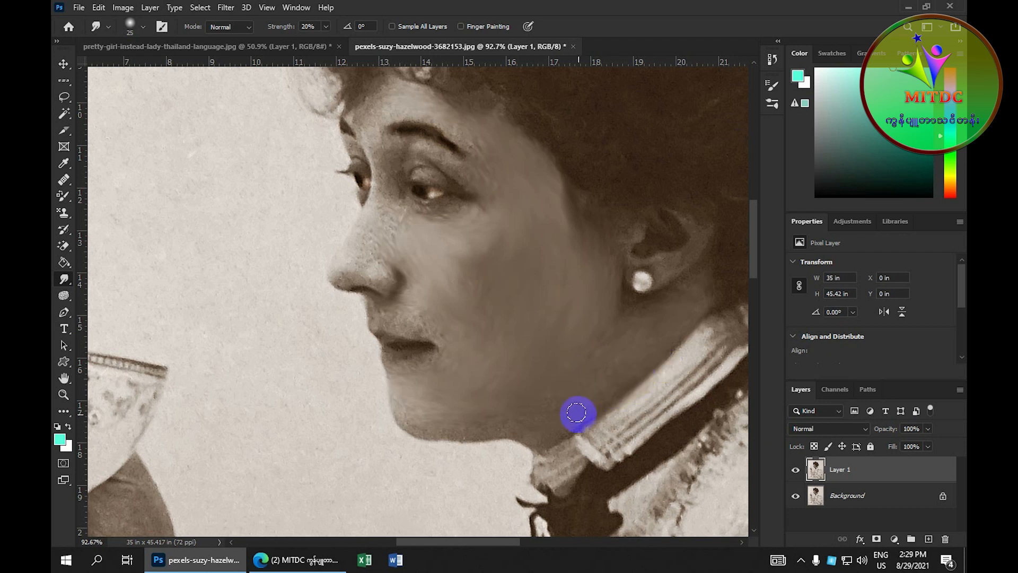
Step: Smudge the skin from the ear and neck to the chin and around the lips with the 25 px brush
{"action": "mouse_move", "coordinate": [695, 239]}
{"action": "left_mouse_down"}
{"action": "mouse_move", "coordinate": [660, 265]}
{"action": "mouse_move", "coordinate": [698, 247]}
{"action": "mouse_move", "coordinate": [672, 266]}
{"action": "mouse_move", "coordinate": [698, 246]}
{"action": "mouse_move", "coordinate": [677, 212]}
{"action": "mouse_move", "coordinate": [700, 221]}
{"action": "mouse_move", "coordinate": [649, 219]}
{"action": "mouse_move", "coordinate": [630, 247]}
{"action": "mouse_move", "coordinate": [646, 216]}
{"action": "mouse_move", "coordinate": [628, 252]}
{"action": "mouse_move", "coordinate": [664, 211]}
{"action": "mouse_move", "coordinate": [624, 241]}
{"action": "mouse_move", "coordinate": [643, 207]}
{"action": "mouse_move", "coordinate": [637, 218]}
{"action": "mouse_move", "coordinate": [678, 208]}
{"action": "mouse_move", "coordinate": [693, 232]}
{"action": "mouse_move", "coordinate": [680, 248]}
{"action": "mouse_move", "coordinate": [663, 222]}
{"action": "mouse_move", "coordinate": [679, 236]}
{"action": "mouse_move", "coordinate": [669, 222]}
{"action": "mouse_move", "coordinate": [663, 246]}
{"action": "mouse_move", "coordinate": [646, 251]}
{"action": "mouse_move", "coordinate": [677, 234]}
{"action": "mouse_move", "coordinate": [701, 262]}
{"action": "mouse_move", "coordinate": [648, 293]}
{"action": "mouse_move", "coordinate": [623, 284]}
{"action": "mouse_move", "coordinate": [656, 300]}
{"action": "mouse_move", "coordinate": [624, 308]}
{"action": "mouse_move", "coordinate": [668, 296]}
{"action": "mouse_move", "coordinate": [720, 250]}
{"action": "mouse_move", "coordinate": [714, 302]}
{"action": "mouse_move", "coordinate": [723, 273]}
{"action": "mouse_move", "coordinate": [734, 293]}
{"action": "mouse_move", "coordinate": [574, 428]}
{"action": "mouse_move", "coordinate": [592, 419]}
{"action": "mouse_move", "coordinate": [421, 425]}
{"action": "mouse_move", "coordinate": [502, 437]}
{"action": "mouse_move", "coordinate": [456, 422]}
{"action": "mouse_move", "coordinate": [585, 430]}
{"action": "mouse_move", "coordinate": [553, 411]}
{"action": "mouse_move", "coordinate": [650, 347]}
{"action": "mouse_move", "coordinate": [655, 313]}
{"action": "mouse_move", "coordinate": [526, 386]}
{"action": "mouse_move", "coordinate": [559, 412]}
{"action": "mouse_move", "coordinate": [541, 430]}
{"action": "mouse_move", "coordinate": [397, 377]}
{"action": "left_mouse_up"}
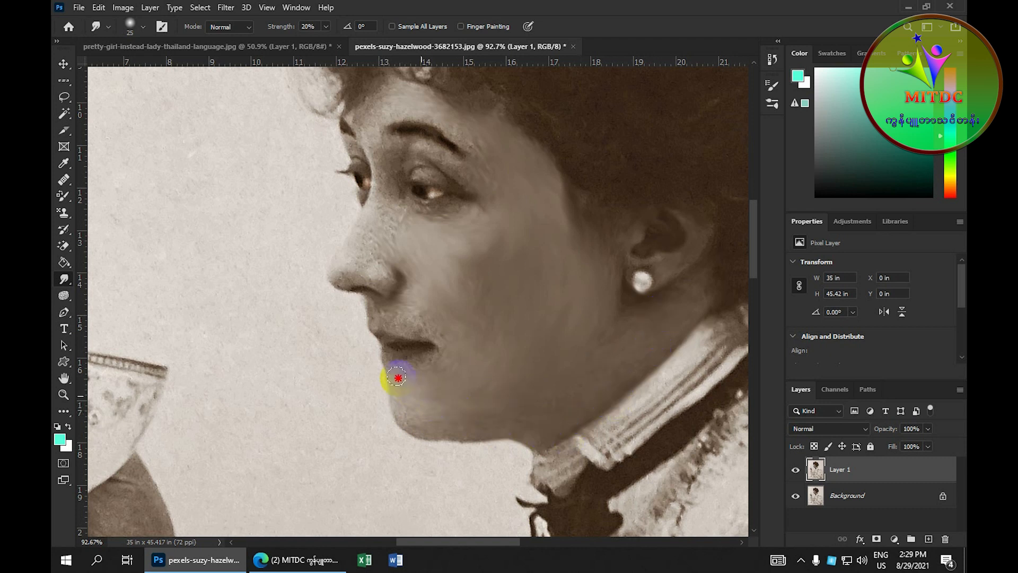
{"action": "left_click_drag", "start_coordinate": [392, 316], "coordinate": [376, 316]}
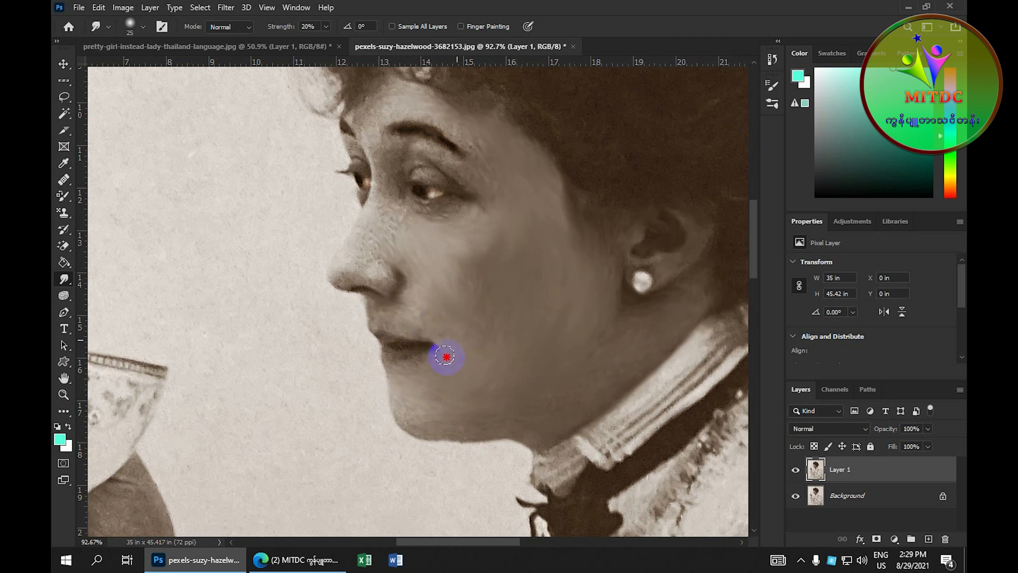
{"action": "left_click_drag", "start_coordinate": [445, 357], "coordinate": [413, 368]}
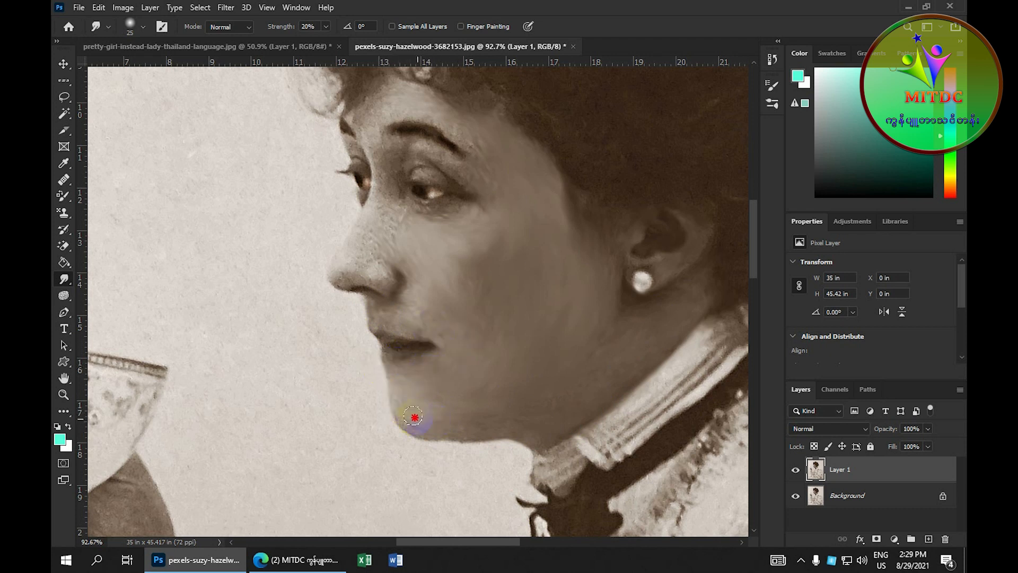
{"action": "mouse_move", "coordinate": [414, 417]}
{"action": "left_mouse_down"}
{"action": "mouse_move", "coordinate": [515, 425]}
{"action": "mouse_move", "coordinate": [494, 371]}
{"action": "mouse_move", "coordinate": [420, 313]}
{"action": "left_mouse_up"}
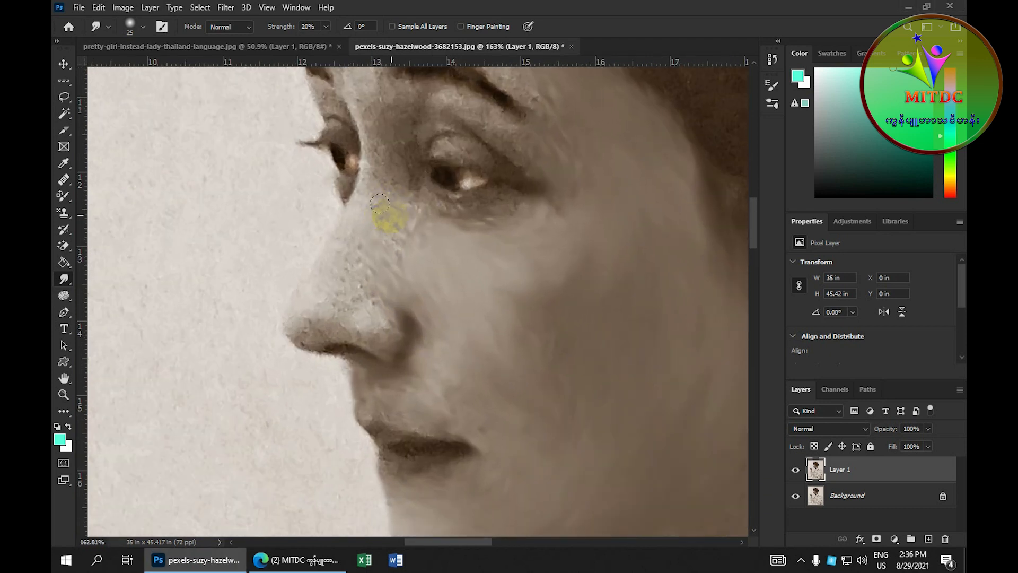
Step: Examine the smudged face at several magnifications, from the hairline and eyes down to the nose, mouth and cheek
{"action": "scroll", "coordinate": [400, 228], "scroll_direction": "down", "scroll_amount": 2}
{"action": "scroll", "coordinate": [408, 228], "scroll_direction": "up", "scroll_amount": 2}
{"action": "scroll", "coordinate": [414, 238], "scroll_direction": "down", "scroll_amount": 3}
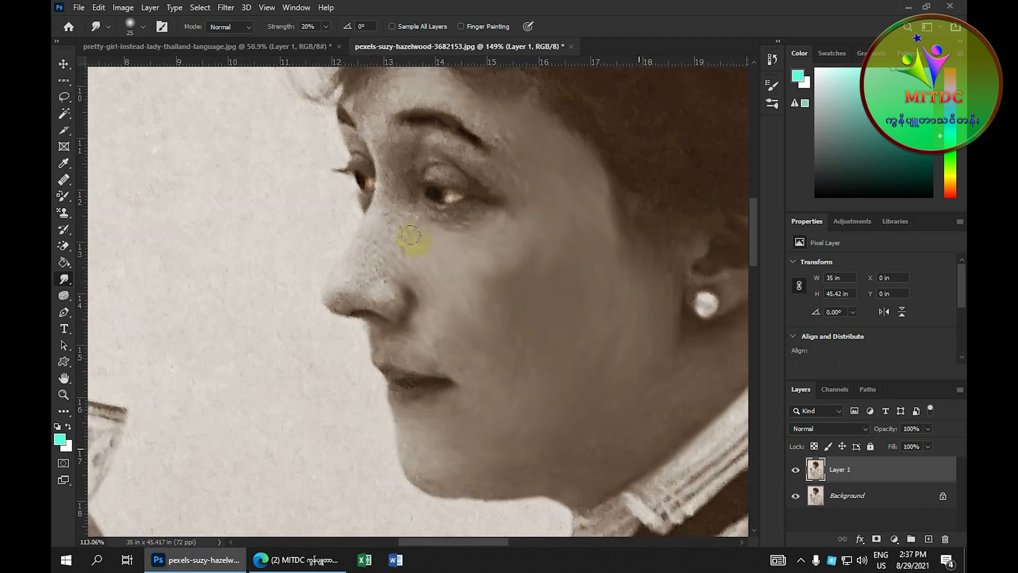
{"action": "scroll", "coordinate": [419, 242], "scroll_direction": "down", "scroll_amount": 2}
{"action": "scroll", "coordinate": [417, 236], "scroll_direction": "up", "scroll_amount": 4}
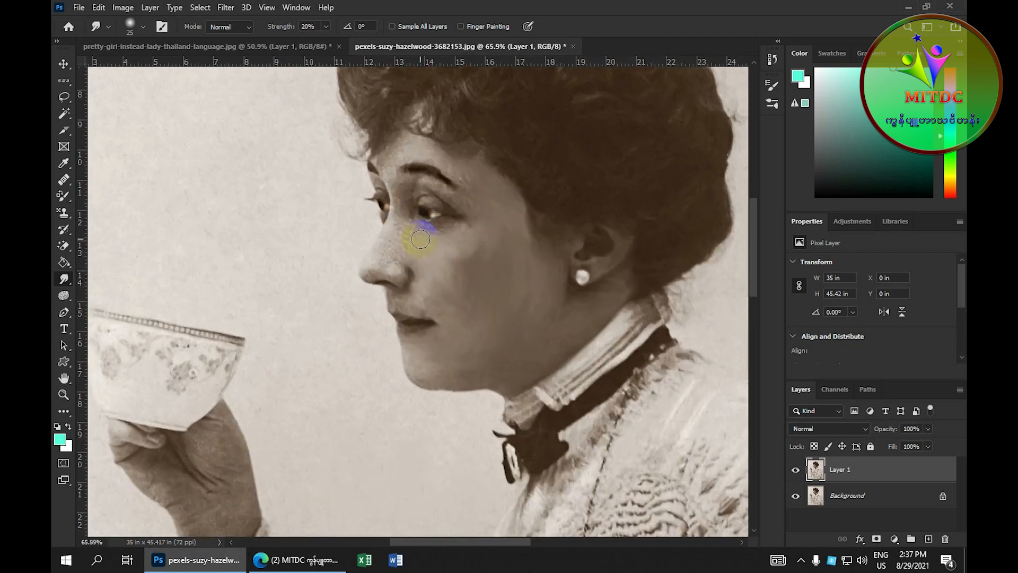
{"action": "scroll", "coordinate": [414, 232], "scroll_direction": "up", "scroll_amount": 2}
{"action": "scroll", "coordinate": [416, 234], "scroll_direction": "down", "scroll_amount": 2}
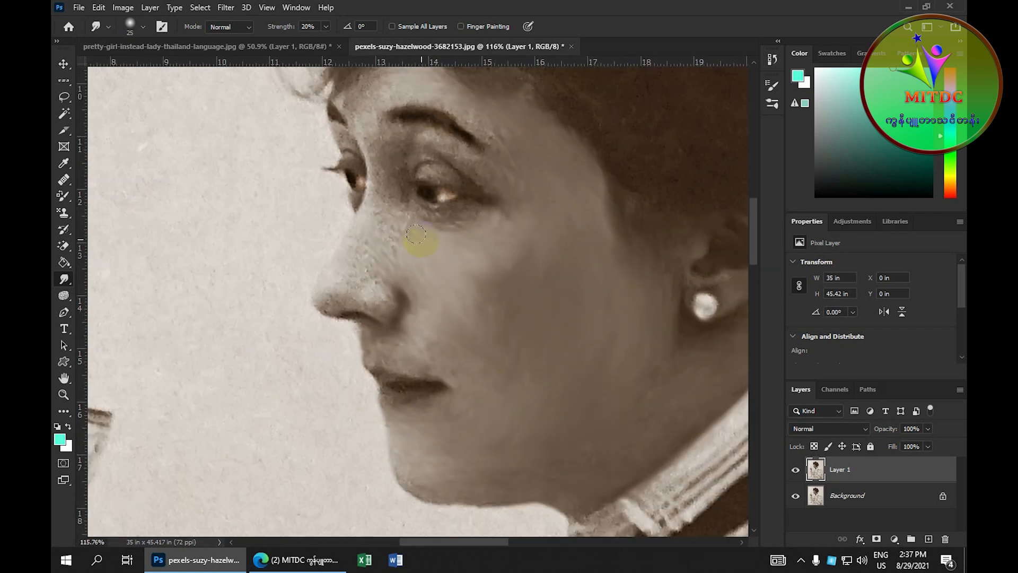
{"action": "scroll", "coordinate": [417, 234], "scroll_direction": "down", "scroll_amount": 2}
{"action": "scroll", "coordinate": [416, 234], "scroll_direction": "up", "scroll_amount": 4}
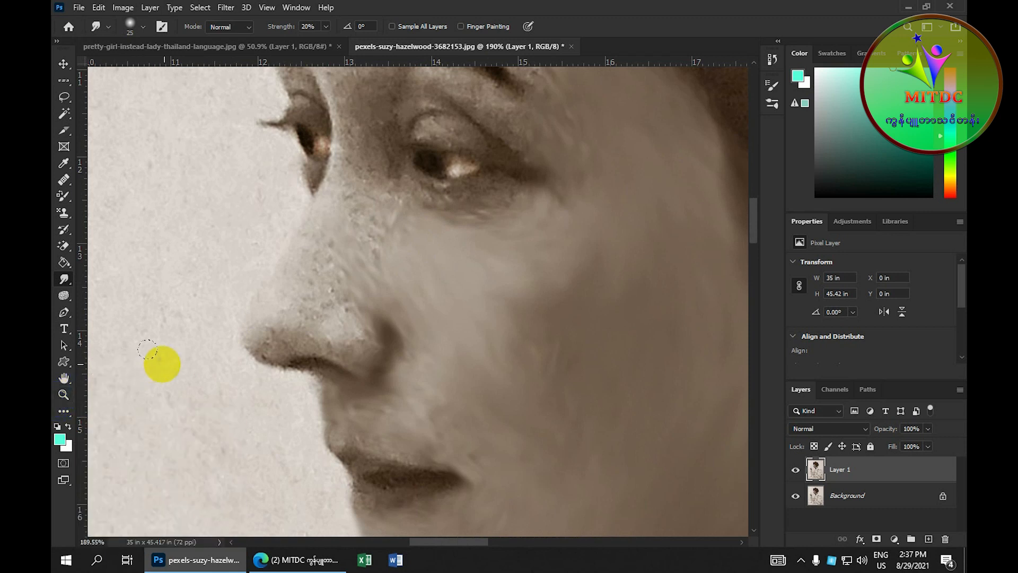
{"action": "scroll", "coordinate": [321, 252], "scroll_direction": "down", "scroll_amount": 2}
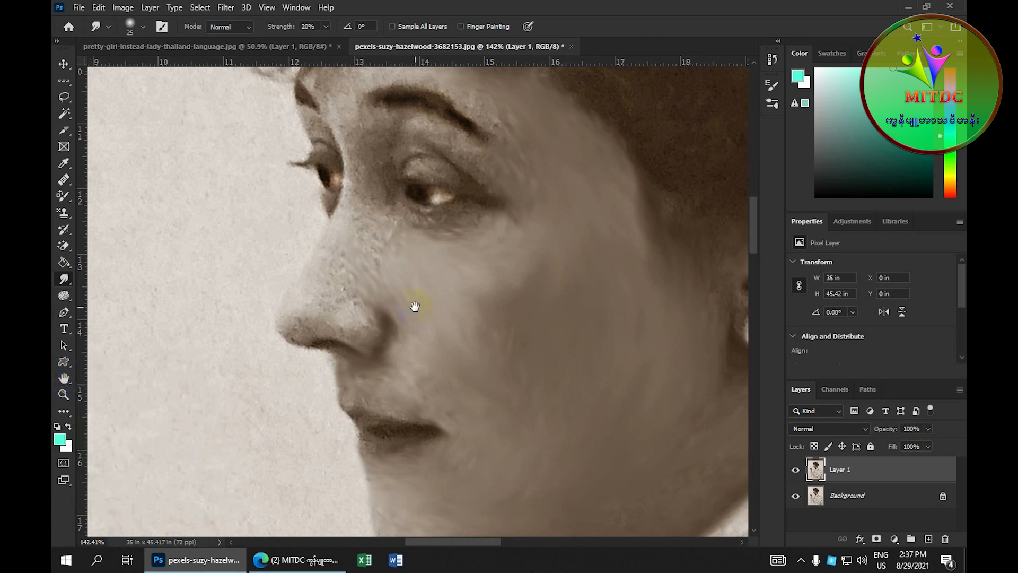
{"action": "left_click_drag", "start_coordinate": [447, 302], "coordinate": [390, 342]}
{"action": "left_click_drag", "start_coordinate": [486, 239], "coordinate": [472, 291]}
{"action": "left_click_drag", "start_coordinate": [482, 216], "coordinate": [472, 273]}
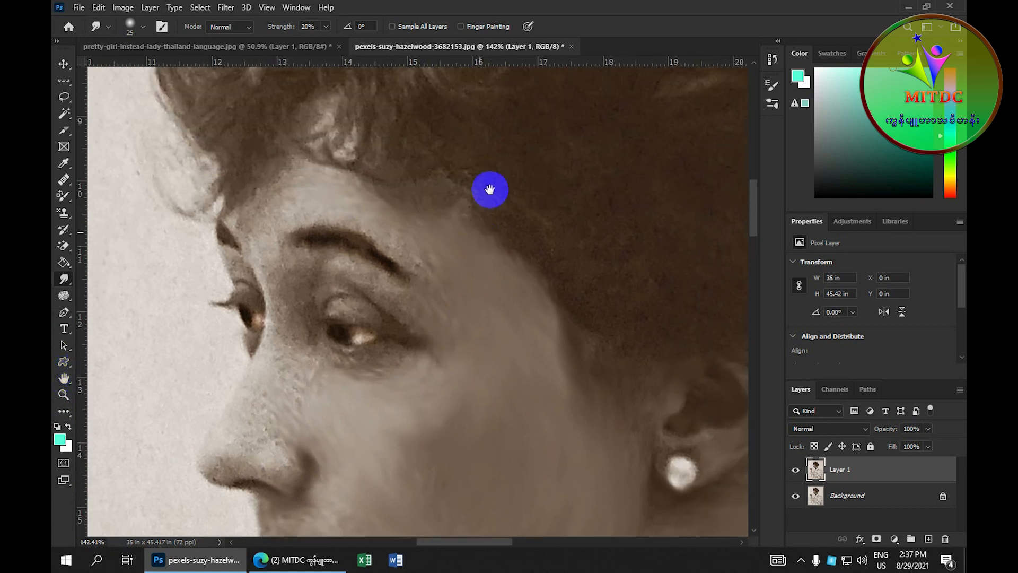
{"action": "mouse_move", "coordinate": [489, 189]}
{"action": "left_mouse_down"}
{"action": "mouse_move", "coordinate": [490, 235]}
{"action": "mouse_move", "coordinate": [477, 120]}
{"action": "left_mouse_up"}
{"action": "left_click_drag", "start_coordinate": [486, 173], "coordinate": [494, 211]}
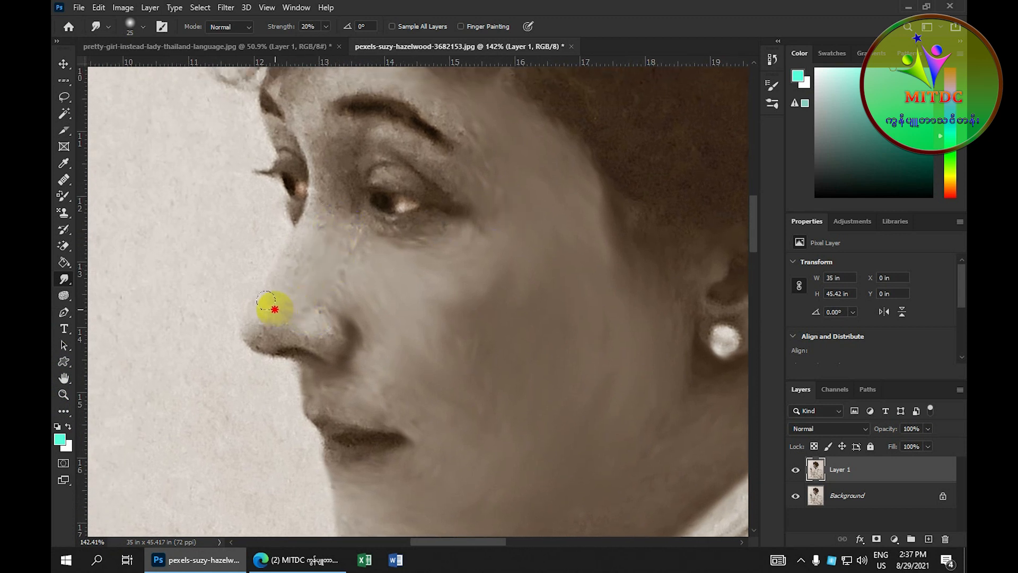
Step: Smudge the nose, eyelids, under-eye skin and area around both brows, reducing the brush to 15 px
{"action": "mouse_move", "coordinate": [284, 280]}
{"action": "left_mouse_down"}
{"action": "mouse_move", "coordinate": [308, 225]}
{"action": "mouse_move", "coordinate": [314, 170]}
{"action": "left_mouse_up"}
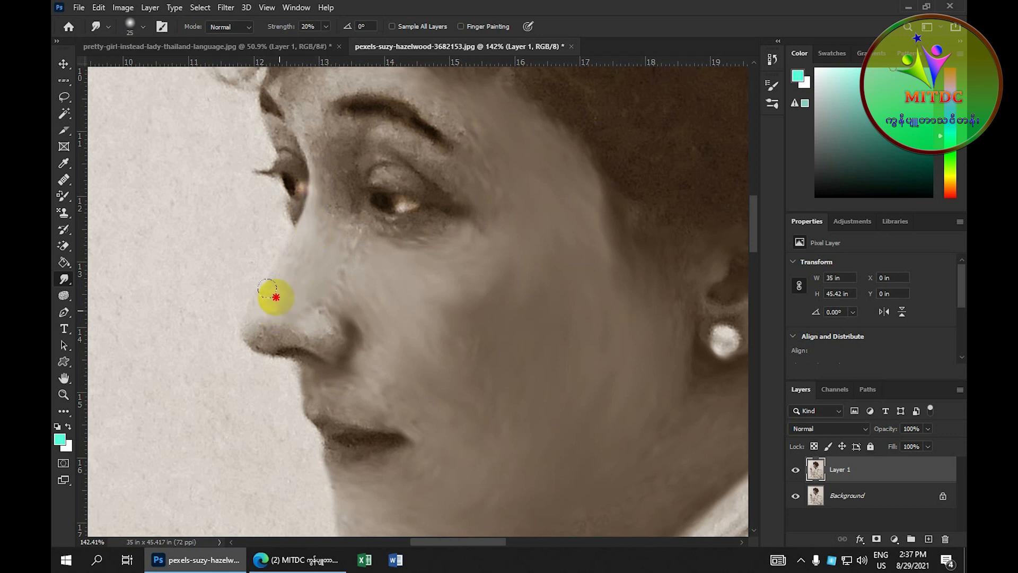
{"action": "mouse_move", "coordinate": [276, 297]}
{"action": "left_mouse_down"}
{"action": "mouse_move", "coordinate": [243, 313]}
{"action": "mouse_move", "coordinate": [313, 331]}
{"action": "mouse_move", "coordinate": [273, 326]}
{"action": "left_mouse_up"}
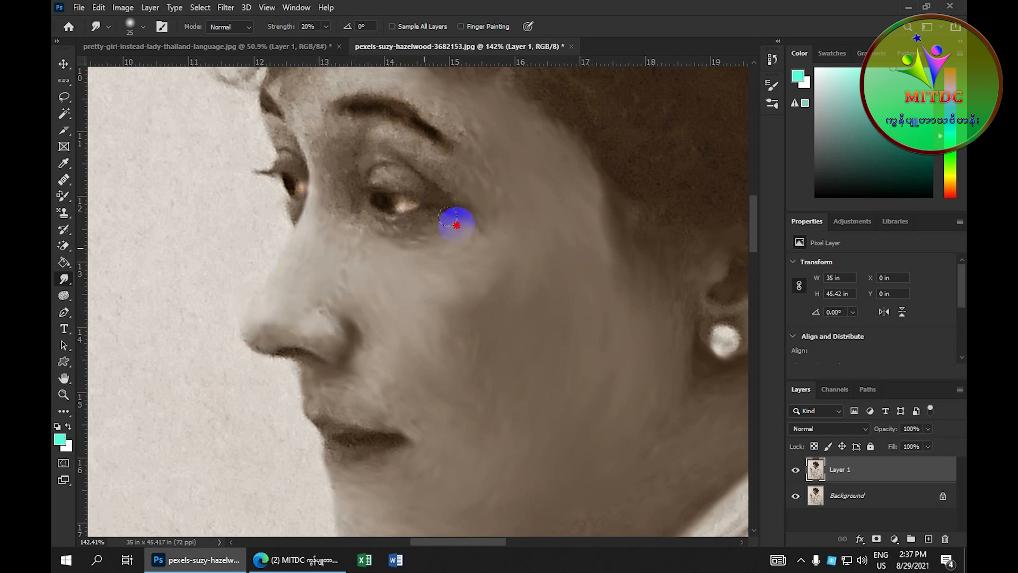
{"action": "mouse_move", "coordinate": [456, 225]}
{"action": "left_mouse_down"}
{"action": "mouse_move", "coordinate": [433, 167]}
{"action": "mouse_move", "coordinate": [403, 141]}
{"action": "mouse_move", "coordinate": [380, 145]}
{"action": "left_mouse_up"}
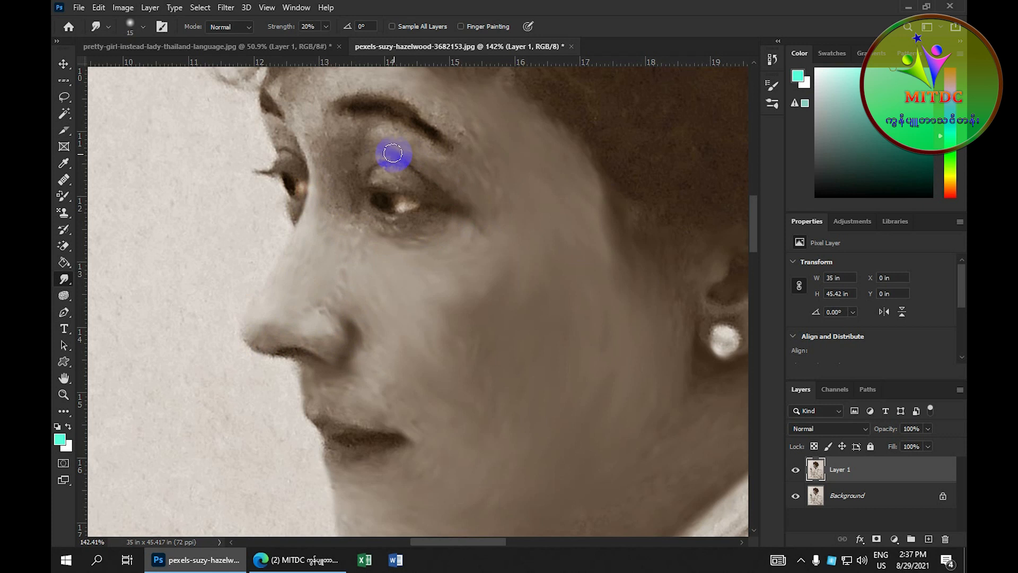
{"action": "mouse_move", "coordinate": [362, 130]}
{"action": "left_mouse_down"}
{"action": "mouse_move", "coordinate": [428, 153]}
{"action": "mouse_move", "coordinate": [379, 130]}
{"action": "mouse_move", "coordinate": [436, 142]}
{"action": "mouse_move", "coordinate": [349, 109]}
{"action": "mouse_move", "coordinate": [382, 99]}
{"action": "mouse_move", "coordinate": [437, 139]}
{"action": "mouse_move", "coordinate": [395, 109]}
{"action": "mouse_move", "coordinate": [453, 138]}
{"action": "mouse_move", "coordinate": [395, 99]}
{"action": "mouse_move", "coordinate": [424, 106]}
{"action": "mouse_move", "coordinate": [355, 98]}
{"action": "mouse_move", "coordinate": [434, 120]}
{"action": "mouse_move", "coordinate": [426, 106]}
{"action": "mouse_move", "coordinate": [455, 129]}
{"action": "mouse_move", "coordinate": [366, 94]}
{"action": "mouse_move", "coordinate": [450, 129]}
{"action": "mouse_move", "coordinate": [458, 143]}
{"action": "mouse_move", "coordinate": [409, 148]}
{"action": "mouse_move", "coordinate": [355, 121]}
{"action": "mouse_move", "coordinate": [353, 133]}
{"action": "mouse_move", "coordinate": [485, 174]}
{"action": "mouse_move", "coordinate": [355, 151]}
{"action": "mouse_move", "coordinate": [348, 165]}
{"action": "mouse_move", "coordinate": [368, 205]}
{"action": "mouse_move", "coordinate": [423, 225]}
{"action": "mouse_move", "coordinate": [378, 226]}
{"action": "mouse_move", "coordinate": [347, 208]}
{"action": "mouse_move", "coordinate": [325, 127]}
{"action": "mouse_move", "coordinate": [444, 195]}
{"action": "mouse_move", "coordinate": [360, 207]}
{"action": "mouse_move", "coordinate": [332, 140]}
{"action": "mouse_move", "coordinate": [305, 135]}
{"action": "mouse_move", "coordinate": [345, 232]}
{"action": "mouse_move", "coordinate": [428, 229]}
{"action": "mouse_move", "coordinate": [424, 185]}
{"action": "mouse_move", "coordinate": [467, 186]}
{"action": "mouse_move", "coordinate": [374, 141]}
{"action": "mouse_move", "coordinate": [451, 166]}
{"action": "mouse_move", "coordinate": [458, 215]}
{"action": "mouse_move", "coordinate": [434, 212]}
{"action": "mouse_move", "coordinate": [396, 175]}
{"action": "mouse_move", "coordinate": [292, 173]}
{"action": "mouse_move", "coordinate": [286, 141]}
{"action": "left_mouse_up"}
{"action": "scroll", "coordinate": [287, 142], "scroll_direction": "up", "scroll_amount": 2}
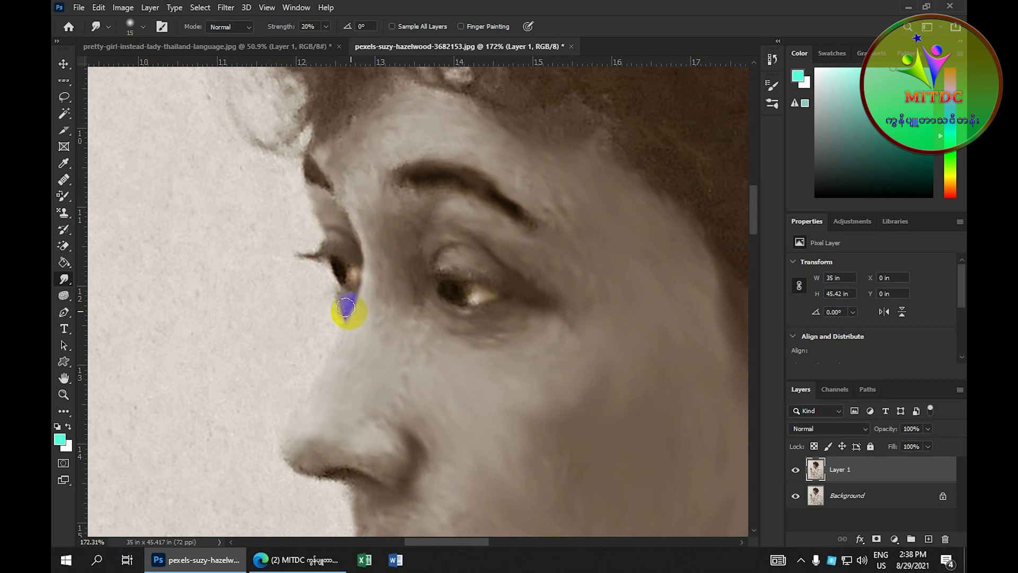
{"action": "scroll", "coordinate": [529, 312], "scroll_direction": "down", "scroll_amount": 7}
{"action": "scroll", "coordinate": [449, 214], "scroll_direction": "up", "scroll_amount": 8}
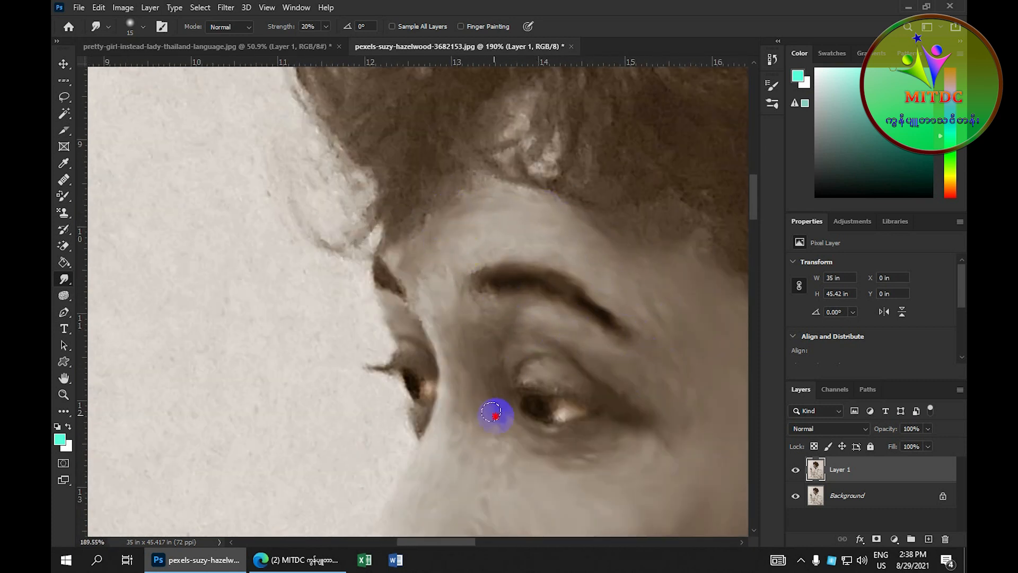
Step: Smooth the lips, chin and jawline with the 15 px Smudge brush
{"action": "scroll", "coordinate": [604, 453], "scroll_direction": "down", "scroll_amount": 5}
{"action": "left_click_drag", "start_coordinate": [604, 454], "coordinate": [450, 223]}
{"action": "left_click_drag", "start_coordinate": [668, 366], "coordinate": [600, 169]}
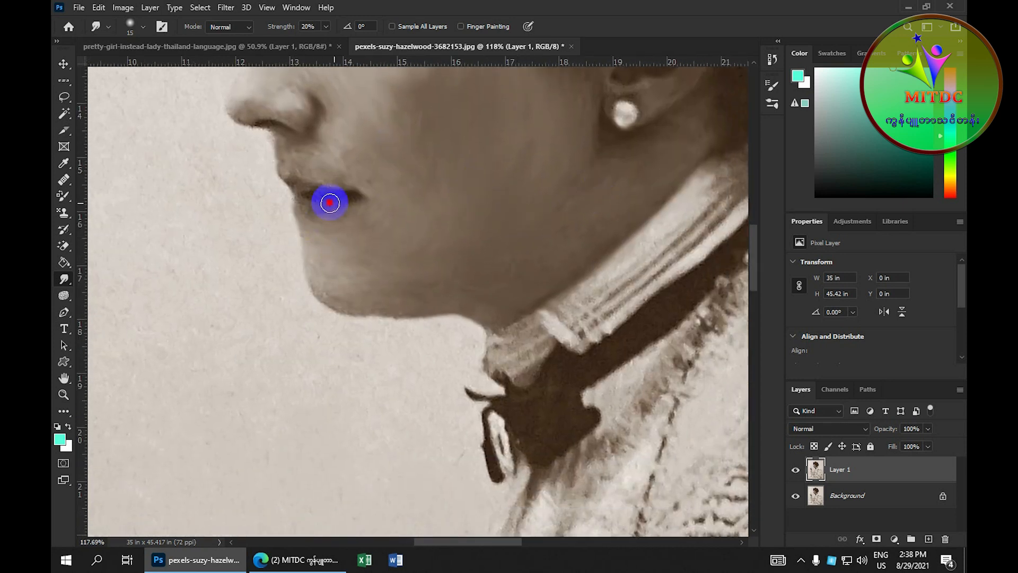
{"action": "mouse_move", "coordinate": [329, 203]}
{"action": "left_mouse_down"}
{"action": "mouse_move", "coordinate": [355, 197]}
{"action": "mouse_move", "coordinate": [320, 198]}
{"action": "mouse_move", "coordinate": [319, 180]}
{"action": "mouse_move", "coordinate": [262, 125]}
{"action": "mouse_move", "coordinate": [276, 124]}
{"action": "mouse_move", "coordinate": [232, 115]}
{"action": "mouse_move", "coordinate": [296, 197]}
{"action": "mouse_move", "coordinate": [329, 282]}
{"action": "mouse_move", "coordinate": [400, 311]}
{"action": "mouse_move", "coordinate": [371, 319]}
{"action": "mouse_move", "coordinate": [418, 314]}
{"action": "mouse_move", "coordinate": [384, 301]}
{"action": "mouse_move", "coordinate": [514, 319]}
{"action": "mouse_move", "coordinate": [472, 331]}
{"action": "mouse_move", "coordinate": [527, 318]}
{"action": "left_mouse_up"}
{"action": "scroll", "coordinate": [531, 302], "scroll_direction": "down", "scroll_amount": 1}
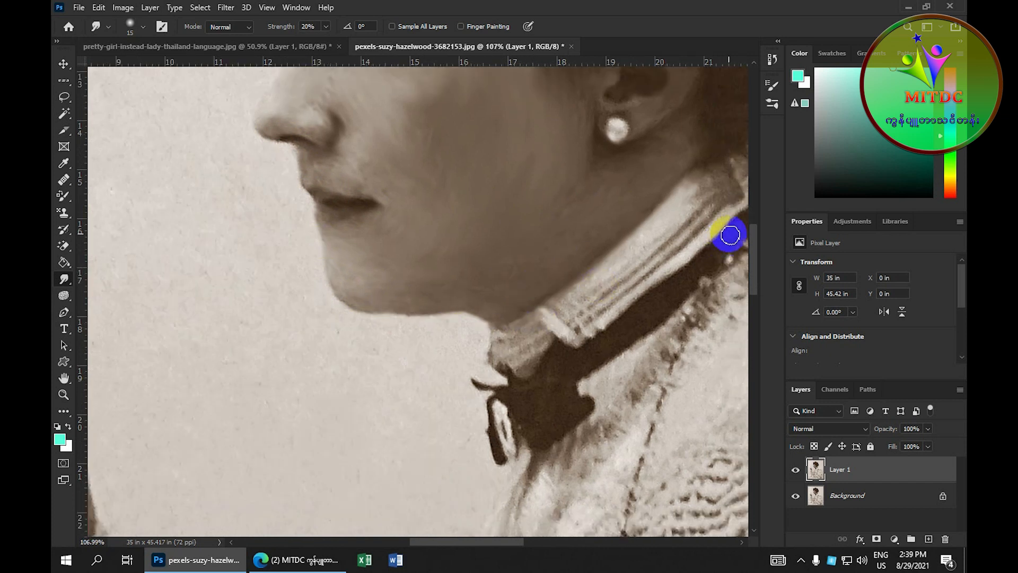
Step: Smudge the pleated collar, dark neck ribbon and bow along their folds with the 15 px brush
{"action": "scroll", "coordinate": [729, 234], "scroll_direction": "up", "scroll_amount": 3}
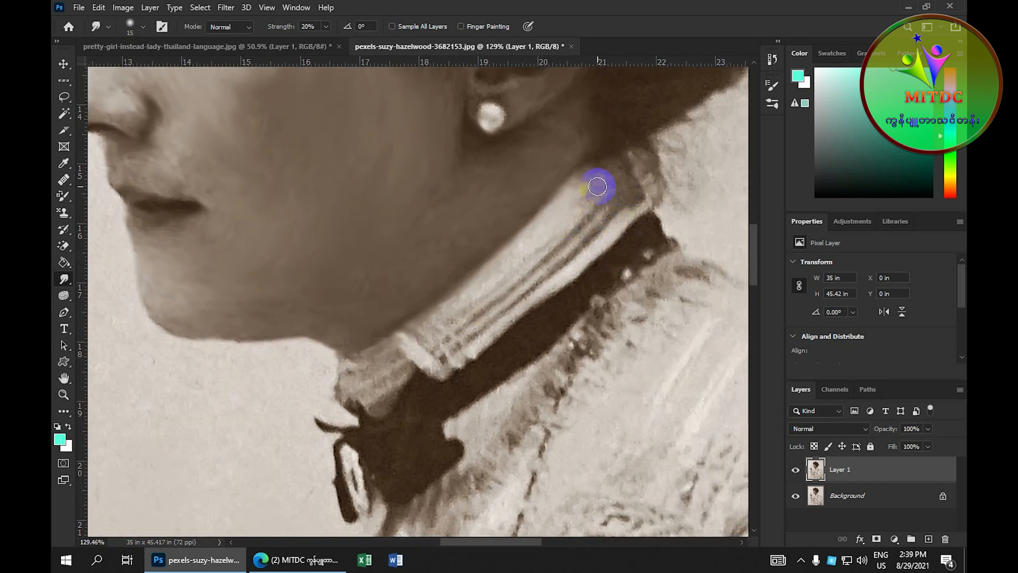
{"action": "left_click_drag", "start_coordinate": [597, 186], "coordinate": [509, 257]}
{"action": "mouse_move", "coordinate": [433, 355]}
{"action": "left_mouse_down"}
{"action": "mouse_move", "coordinate": [626, 230]}
{"action": "mouse_move", "coordinate": [564, 249]}
{"action": "left_mouse_up"}
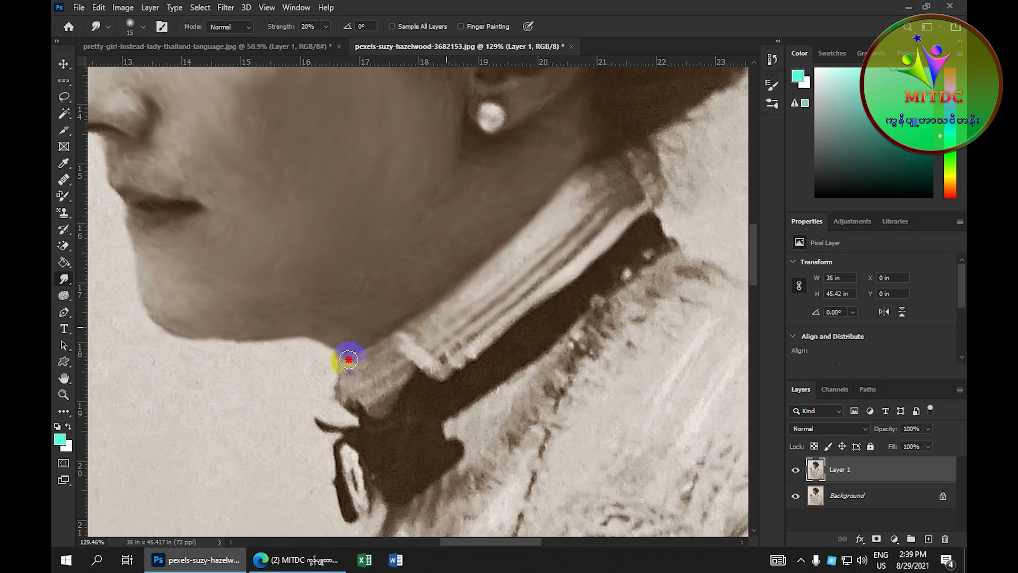
{"action": "mouse_move", "coordinate": [355, 372]}
{"action": "left_mouse_down"}
{"action": "mouse_move", "coordinate": [430, 387]}
{"action": "mouse_move", "coordinate": [406, 389]}
{"action": "mouse_move", "coordinate": [416, 395]}
{"action": "mouse_move", "coordinate": [447, 392]}
{"action": "mouse_move", "coordinate": [542, 346]}
{"action": "mouse_move", "coordinate": [638, 275]}
{"action": "mouse_move", "coordinate": [654, 247]}
{"action": "mouse_move", "coordinate": [580, 290]}
{"action": "mouse_move", "coordinate": [649, 238]}
{"action": "mouse_move", "coordinate": [613, 231]}
{"action": "mouse_move", "coordinate": [630, 233]}
{"action": "mouse_move", "coordinate": [598, 279]}
{"action": "mouse_move", "coordinate": [581, 294]}
{"action": "mouse_move", "coordinate": [595, 271]}
{"action": "mouse_move", "coordinate": [501, 348]}
{"action": "mouse_move", "coordinate": [508, 340]}
{"action": "mouse_move", "coordinate": [524, 354]}
{"action": "mouse_move", "coordinate": [601, 290]}
{"action": "left_mouse_up"}
{"action": "left_click_drag", "start_coordinate": [485, 364], "coordinate": [422, 408]}
{"action": "mouse_move", "coordinate": [415, 366]}
{"action": "left_mouse_down"}
{"action": "mouse_move", "coordinate": [434, 440]}
{"action": "mouse_move", "coordinate": [418, 453]}
{"action": "mouse_move", "coordinate": [396, 425]}
{"action": "mouse_move", "coordinate": [382, 425]}
{"action": "mouse_move", "coordinate": [411, 413]}
{"action": "mouse_move", "coordinate": [370, 441]}
{"action": "mouse_move", "coordinate": [348, 513]}
{"action": "left_mouse_up"}
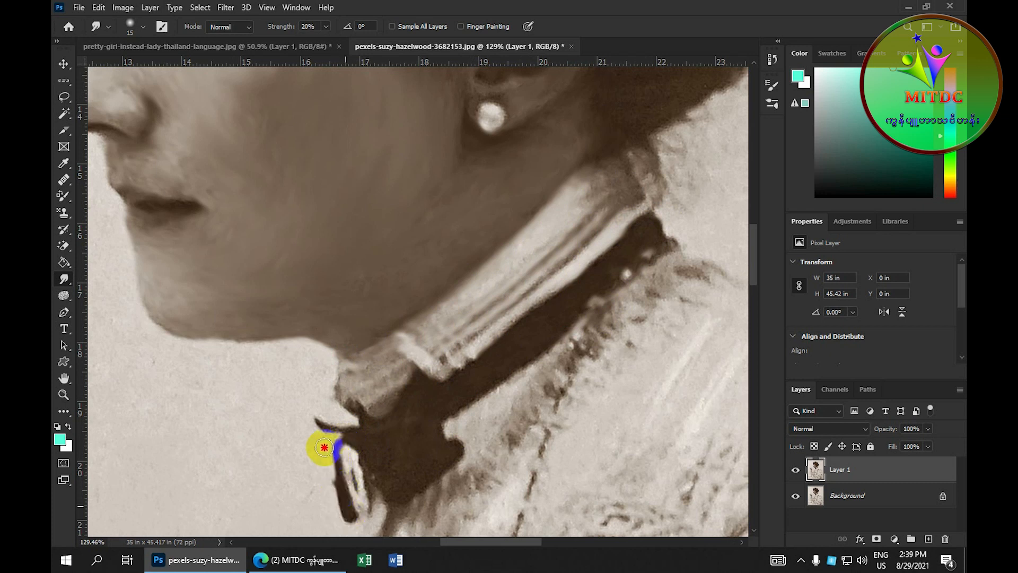
{"action": "mouse_move", "coordinate": [324, 447]}
{"action": "left_mouse_down"}
{"action": "mouse_move", "coordinate": [320, 423]}
{"action": "mouse_move", "coordinate": [366, 439]}
{"action": "mouse_move", "coordinate": [367, 413]}
{"action": "mouse_move", "coordinate": [373, 471]}
{"action": "mouse_move", "coordinate": [427, 473]}
{"action": "mouse_move", "coordinate": [399, 485]}
{"action": "mouse_move", "coordinate": [405, 491]}
{"action": "mouse_move", "coordinate": [384, 466]}
{"action": "mouse_move", "coordinate": [388, 478]}
{"action": "mouse_move", "coordinate": [431, 464]}
{"action": "mouse_move", "coordinate": [447, 441]}
{"action": "mouse_move", "coordinate": [414, 465]}
{"action": "mouse_move", "coordinate": [374, 457]}
{"action": "mouse_move", "coordinate": [415, 479]}
{"action": "mouse_move", "coordinate": [385, 495]}
{"action": "mouse_move", "coordinate": [397, 498]}
{"action": "mouse_move", "coordinate": [434, 468]}
{"action": "mouse_move", "coordinate": [441, 429]}
{"action": "mouse_move", "coordinate": [476, 391]}
{"action": "mouse_move", "coordinate": [524, 365]}
{"action": "left_mouse_up"}
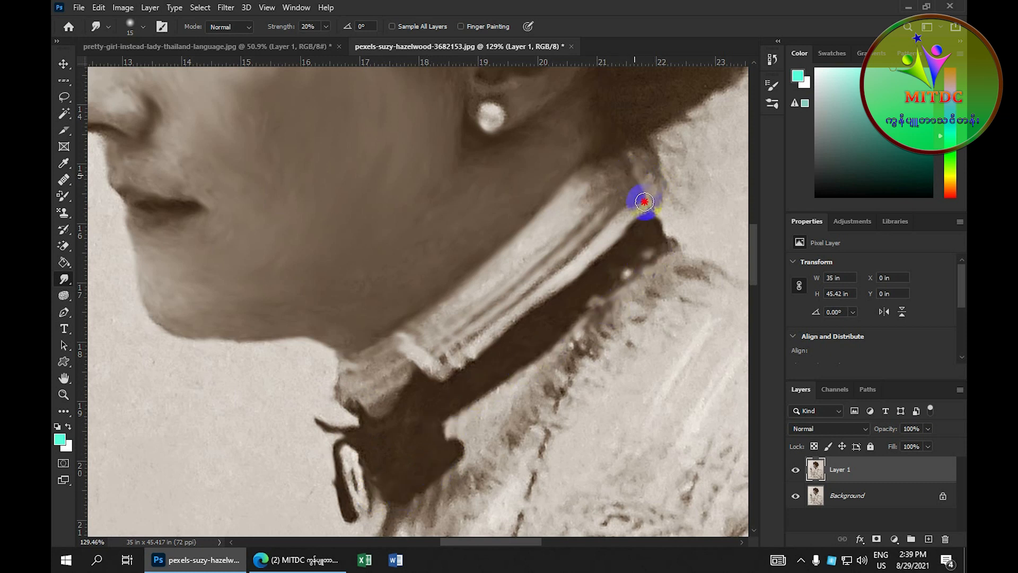
{"action": "left_click_drag", "start_coordinate": [644, 201], "coordinate": [613, 166]}
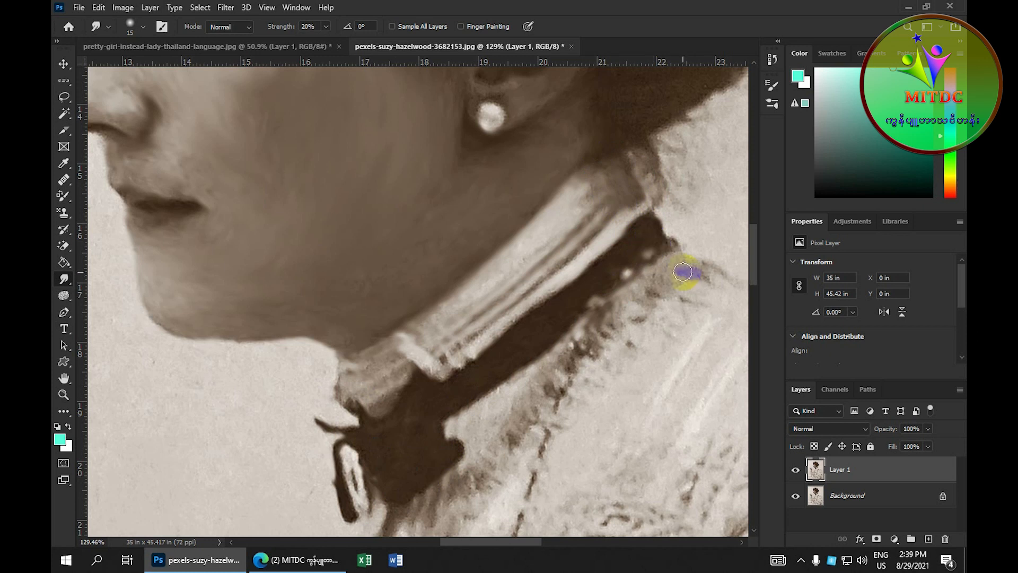
{"action": "mouse_move", "coordinate": [645, 262]}
{"action": "left_mouse_down"}
{"action": "mouse_move", "coordinate": [592, 276]}
{"action": "mouse_move", "coordinate": [515, 329]}
{"action": "mouse_move", "coordinate": [515, 339]}
{"action": "mouse_move", "coordinate": [474, 358]}
{"action": "mouse_move", "coordinate": [438, 345]}
{"action": "left_mouse_up"}
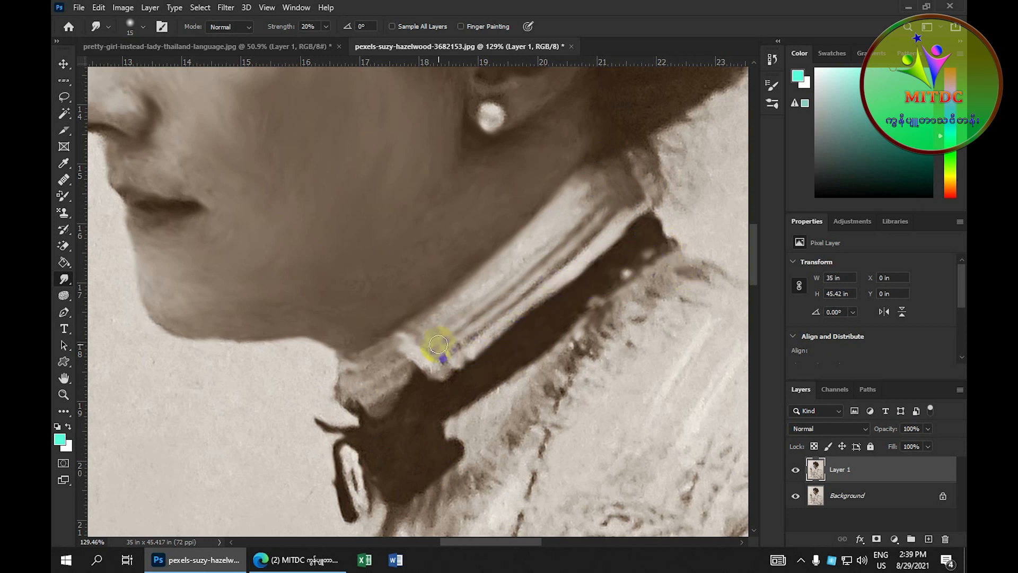
Step: Enlarge the Smudge brush to 40 px and blend the dark hair above the ear
{"action": "left_click_drag", "start_coordinate": [517, 120], "coordinate": [459, 362]}
{"action": "left_click_drag", "start_coordinate": [469, 207], "coordinate": [506, 271]}
{"action": "key", "text": "bracketright"}
{"action": "key", "text": "bracketright"}
{"action": "key", "text": "bracketright"}
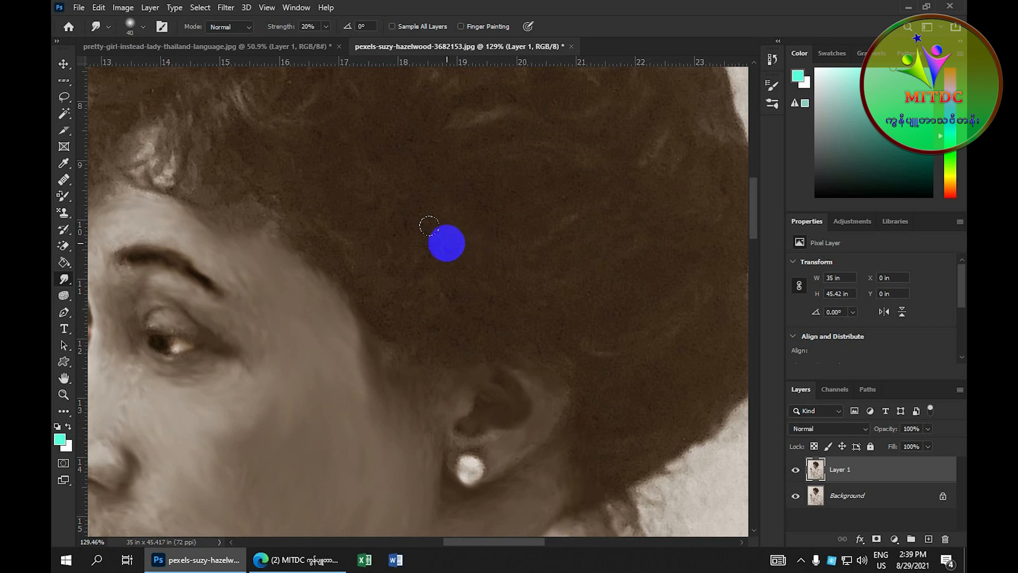
{"action": "mouse_move", "coordinate": [447, 242]}
{"action": "left_mouse_down"}
{"action": "mouse_move", "coordinate": [516, 136]}
{"action": "mouse_move", "coordinate": [438, 242]}
{"action": "mouse_move", "coordinate": [520, 161]}
{"action": "mouse_move", "coordinate": [559, 233]}
{"action": "mouse_move", "coordinate": [463, 248]}
{"action": "mouse_move", "coordinate": [624, 225]}
{"action": "mouse_move", "coordinate": [433, 296]}
{"action": "mouse_move", "coordinate": [603, 251]}
{"action": "mouse_move", "coordinate": [581, 294]}
{"action": "mouse_move", "coordinate": [490, 297]}
{"action": "mouse_move", "coordinate": [510, 317]}
{"action": "mouse_move", "coordinate": [702, 270]}
{"action": "mouse_move", "coordinate": [473, 314]}
{"action": "mouse_move", "coordinate": [444, 306]}
{"action": "mouse_move", "coordinate": [737, 235]}
{"action": "mouse_move", "coordinate": [421, 277]}
{"action": "mouse_move", "coordinate": [477, 206]}
{"action": "mouse_move", "coordinate": [684, 192]}
{"action": "mouse_move", "coordinate": [410, 214]}
{"action": "mouse_move", "coordinate": [462, 148]}
{"action": "mouse_move", "coordinate": [636, 136]}
{"action": "mouse_move", "coordinate": [389, 186]}
{"action": "mouse_move", "coordinate": [419, 185]}
{"action": "mouse_move", "coordinate": [449, 104]}
{"action": "mouse_move", "coordinate": [573, 110]}
{"action": "left_mouse_up"}
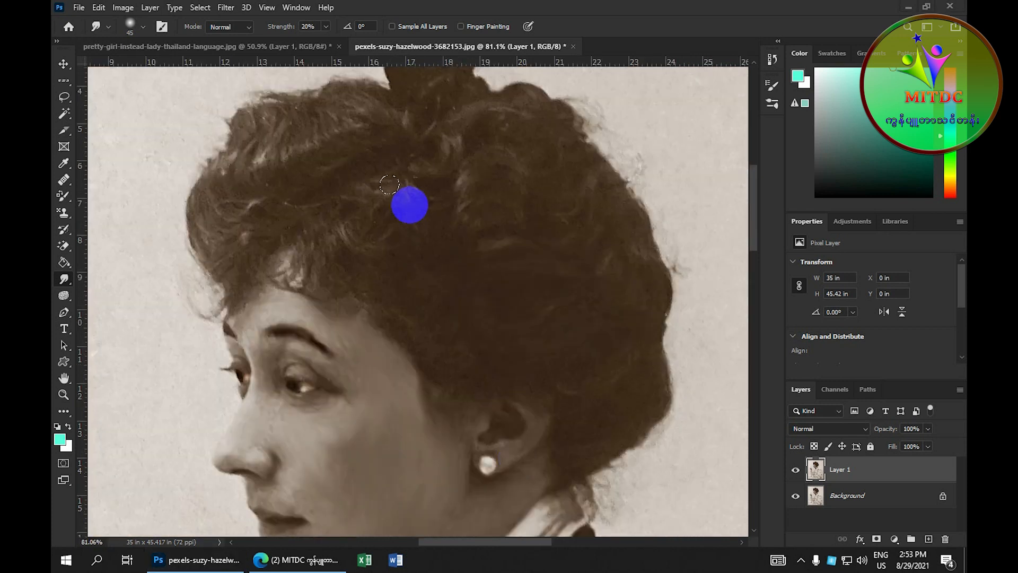
Step: Smudge the curls, topknot and outer edge of the hair with a 45 px brush
{"action": "mouse_move", "coordinate": [408, 205]}
{"action": "left_mouse_down"}
{"action": "mouse_move", "coordinate": [602, 322]}
{"action": "mouse_move", "coordinate": [615, 342]}
{"action": "mouse_move", "coordinate": [601, 419]}
{"action": "mouse_move", "coordinate": [609, 381]}
{"action": "mouse_move", "coordinate": [576, 370]}
{"action": "mouse_move", "coordinate": [549, 419]}
{"action": "mouse_move", "coordinate": [605, 405]}
{"action": "mouse_move", "coordinate": [627, 304]}
{"action": "mouse_move", "coordinate": [645, 382]}
{"action": "mouse_move", "coordinate": [606, 429]}
{"action": "mouse_move", "coordinate": [625, 356]}
{"action": "mouse_move", "coordinate": [618, 228]}
{"action": "mouse_move", "coordinate": [568, 130]}
{"action": "mouse_move", "coordinate": [538, 116]}
{"action": "mouse_move", "coordinate": [575, 156]}
{"action": "mouse_move", "coordinate": [464, 98]}
{"action": "mouse_move", "coordinate": [385, 137]}
{"action": "mouse_move", "coordinate": [372, 156]}
{"action": "mouse_move", "coordinate": [208, 210]}
{"action": "mouse_move", "coordinate": [227, 200]}
{"action": "mouse_move", "coordinate": [333, 246]}
{"action": "mouse_move", "coordinate": [374, 233]}
{"action": "mouse_move", "coordinate": [314, 259]}
{"action": "mouse_move", "coordinate": [320, 223]}
{"action": "mouse_move", "coordinate": [498, 172]}
{"action": "mouse_move", "coordinate": [256, 245]}
{"action": "mouse_move", "coordinate": [256, 228]}
{"action": "mouse_move", "coordinate": [483, 178]}
{"action": "mouse_move", "coordinate": [202, 258]}
{"action": "mouse_move", "coordinate": [240, 180]}
{"action": "mouse_move", "coordinate": [345, 143]}
{"action": "mouse_move", "coordinate": [232, 163]}
{"action": "mouse_move", "coordinate": [246, 143]}
{"action": "mouse_move", "coordinate": [305, 126]}
{"action": "mouse_move", "coordinate": [293, 153]}
{"action": "mouse_move", "coordinate": [240, 157]}
{"action": "mouse_move", "coordinate": [373, 129]}
{"action": "mouse_move", "coordinate": [363, 228]}
{"action": "mouse_move", "coordinate": [235, 221]}
{"action": "mouse_move", "coordinate": [208, 202]}
{"action": "left_mouse_up"}
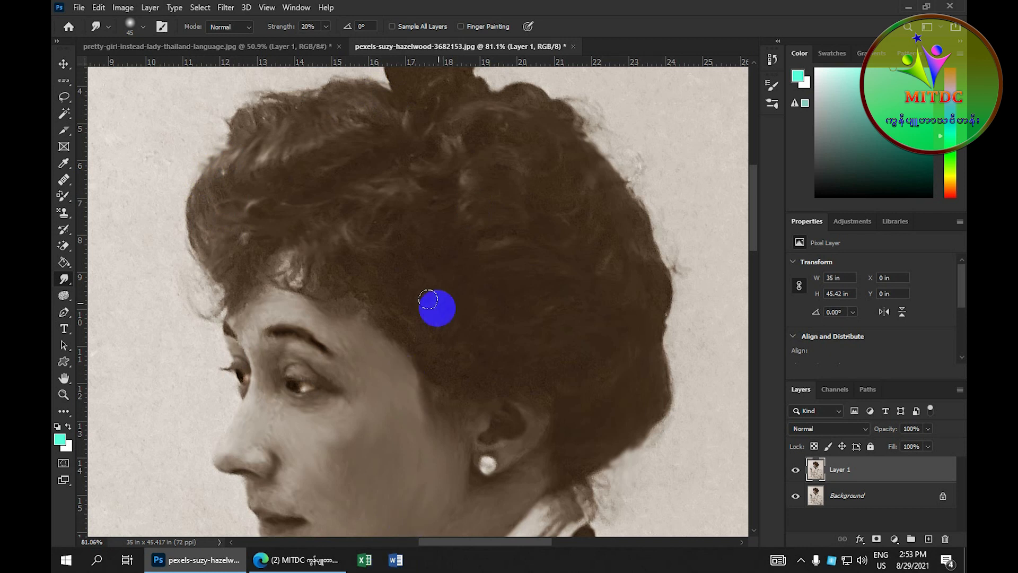
{"action": "scroll", "coordinate": [437, 308], "scroll_direction": "down", "scroll_amount": 2}
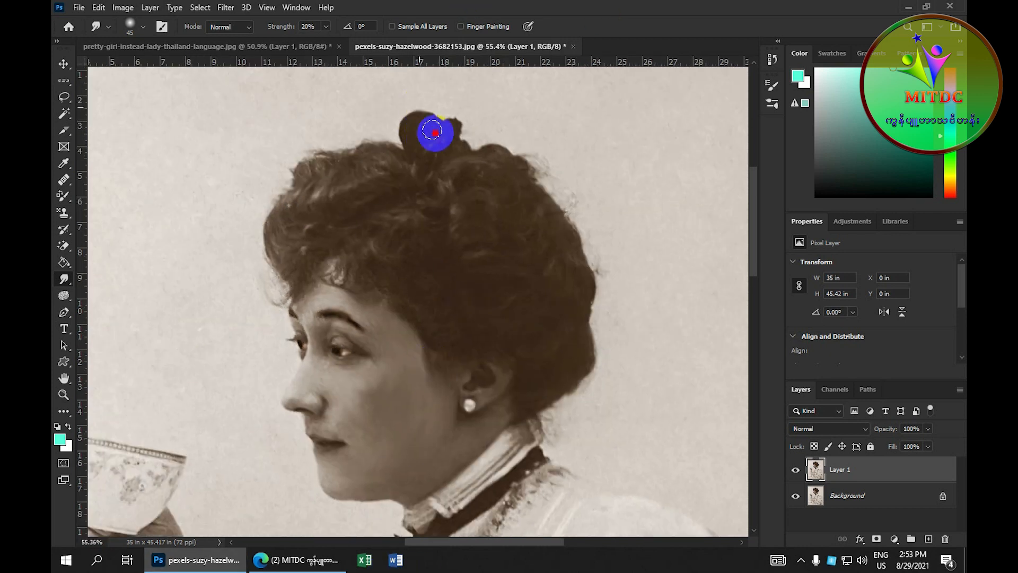
{"action": "mouse_move", "coordinate": [429, 133]}
{"action": "left_mouse_down"}
{"action": "mouse_move", "coordinate": [410, 126]}
{"action": "mouse_move", "coordinate": [428, 156]}
{"action": "mouse_move", "coordinate": [408, 135]}
{"action": "mouse_move", "coordinate": [456, 170]}
{"action": "mouse_move", "coordinate": [452, 137]}
{"action": "mouse_move", "coordinate": [522, 169]}
{"action": "left_mouse_up"}
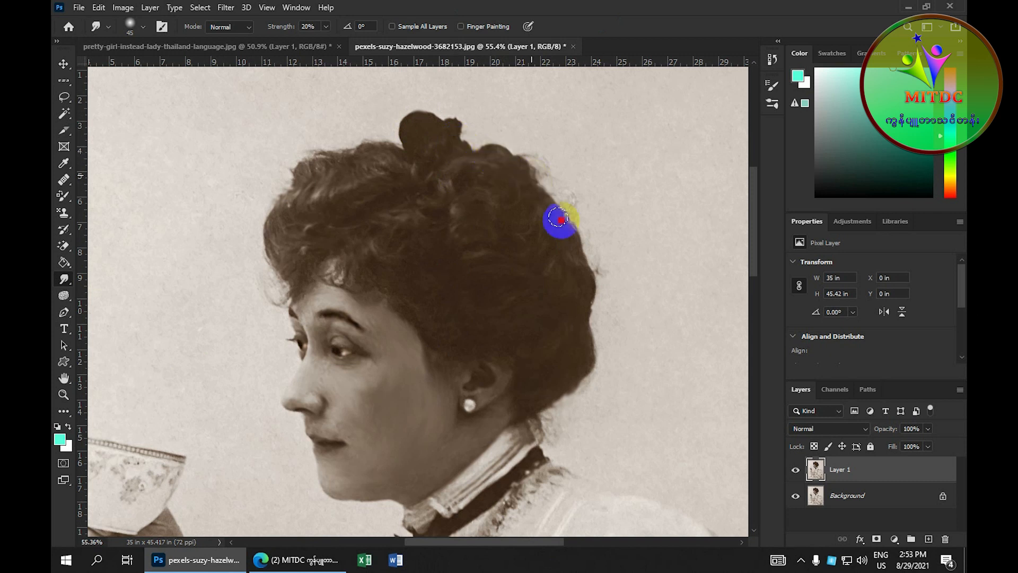
{"action": "scroll", "coordinate": [498, 235], "scroll_direction": "up", "scroll_amount": 2}
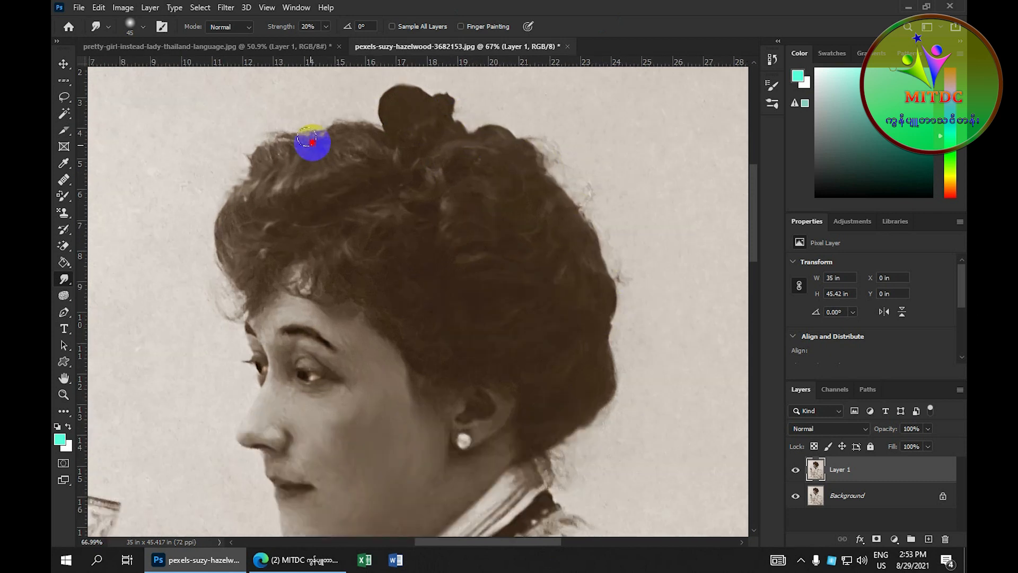
{"action": "left_click_drag", "start_coordinate": [356, 146], "coordinate": [288, 131]}
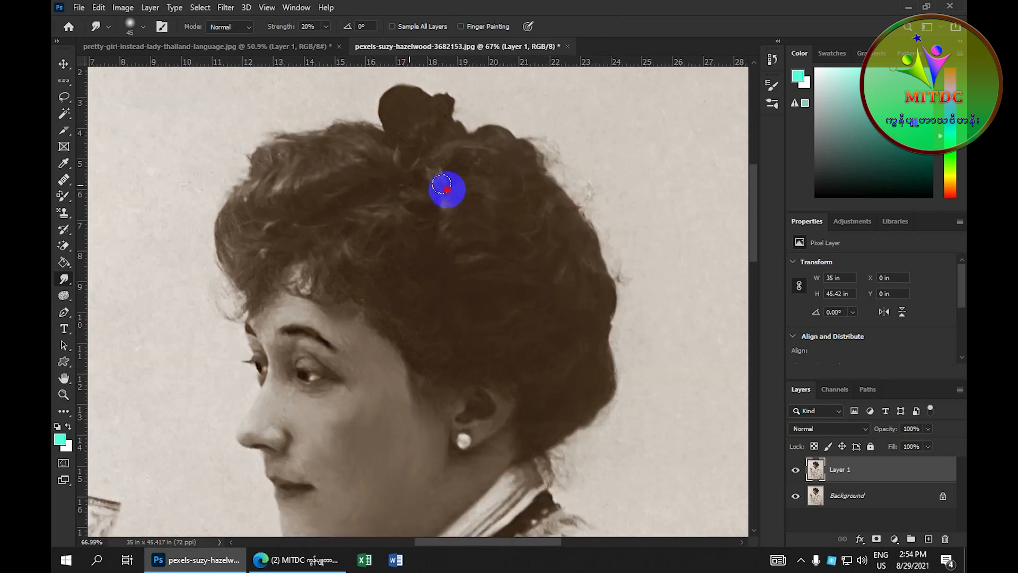
Step: Smooth the hand holding the teacup and the ringed hand resting on the table with the 45 px Smudge brush
{"action": "scroll", "coordinate": [456, 441], "scroll_direction": "down", "scroll_amount": 3}
{"action": "scroll", "coordinate": [234, 262], "scroll_direction": "down", "scroll_amount": 5}
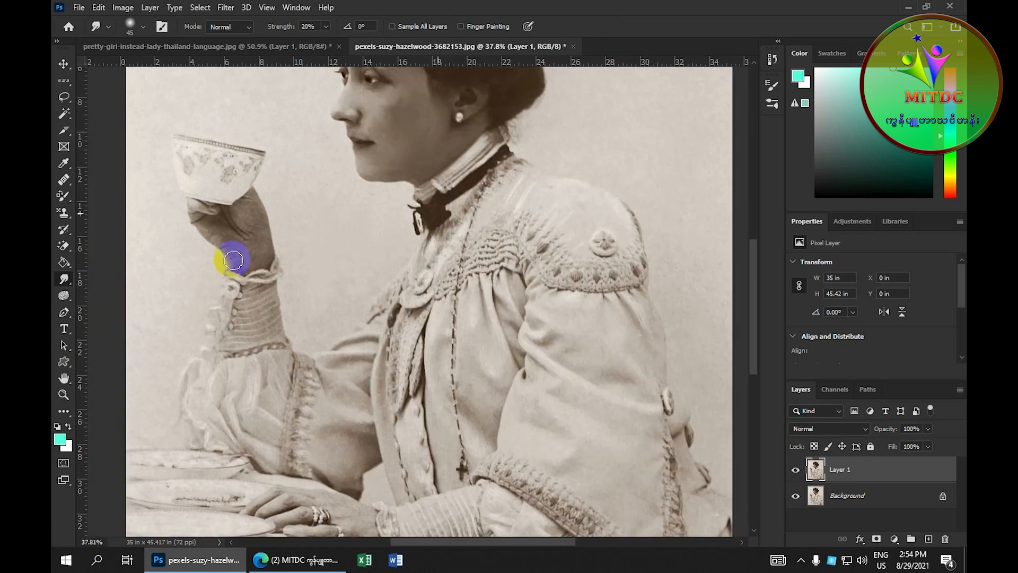
{"action": "scroll", "coordinate": [245, 223], "scroll_direction": "up", "scroll_amount": 1}
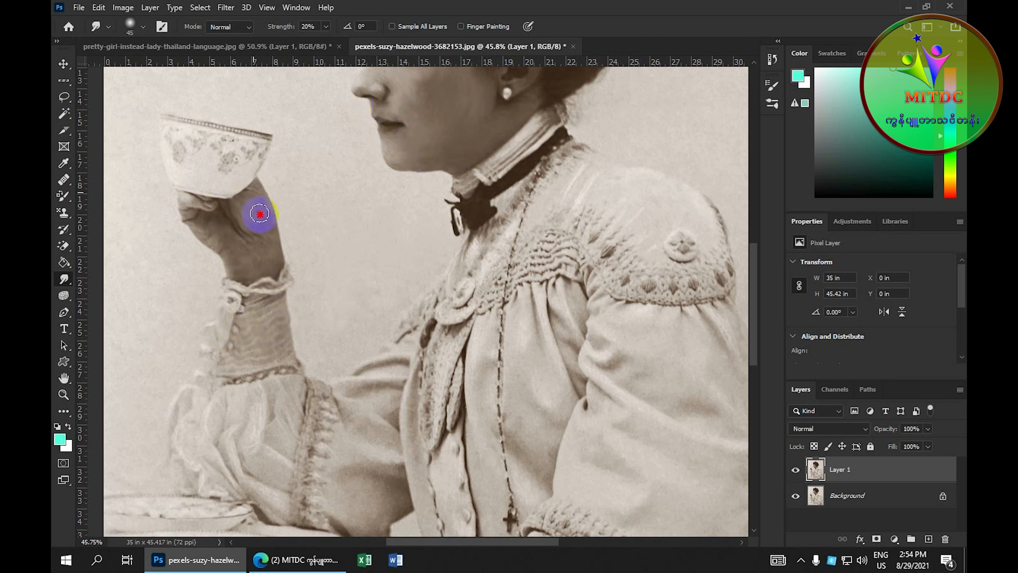
{"action": "scroll", "coordinate": [264, 230], "scroll_direction": "down", "scroll_amount": 5}
{"action": "scroll", "coordinate": [268, 224], "scroll_direction": "up", "scroll_amount": 3}
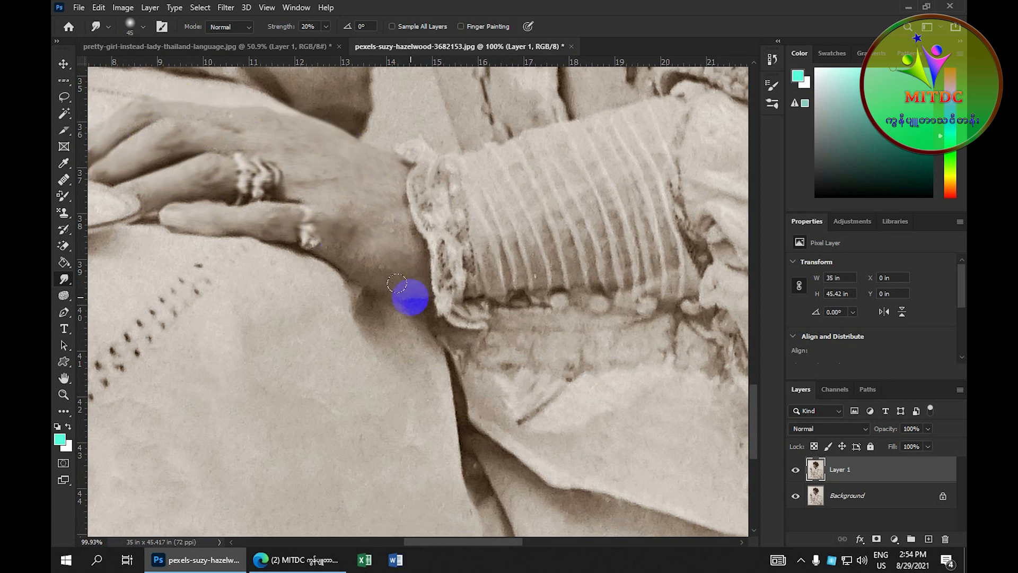
{"action": "left_click_drag", "start_coordinate": [335, 170], "coordinate": [518, 310]}
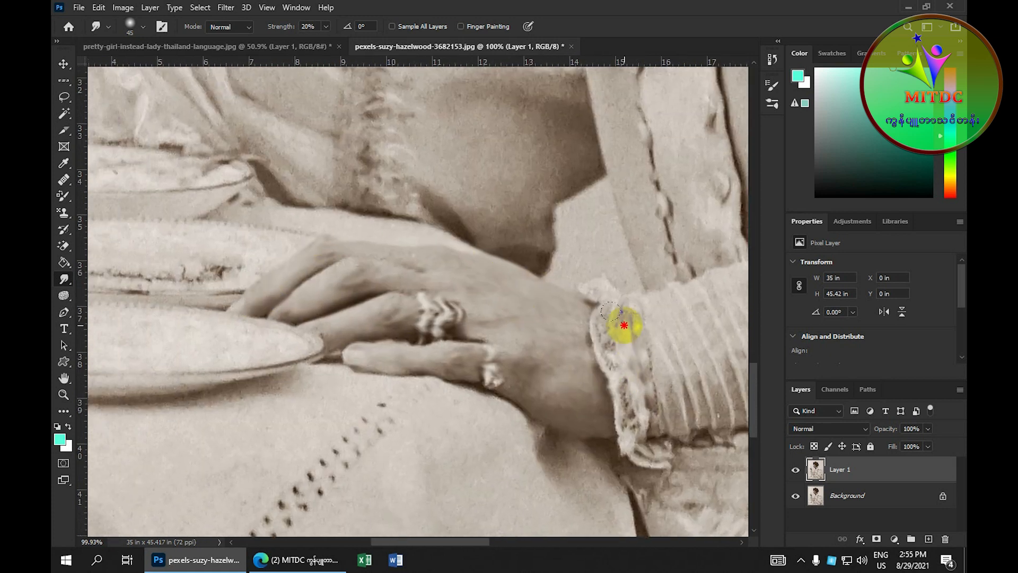
Step: Smudge the lace cuff, lower sleeve ruffles and the fabric around the jacket's crocheted edge
{"action": "left_click_drag", "start_coordinate": [655, 396], "coordinate": [519, 327]}
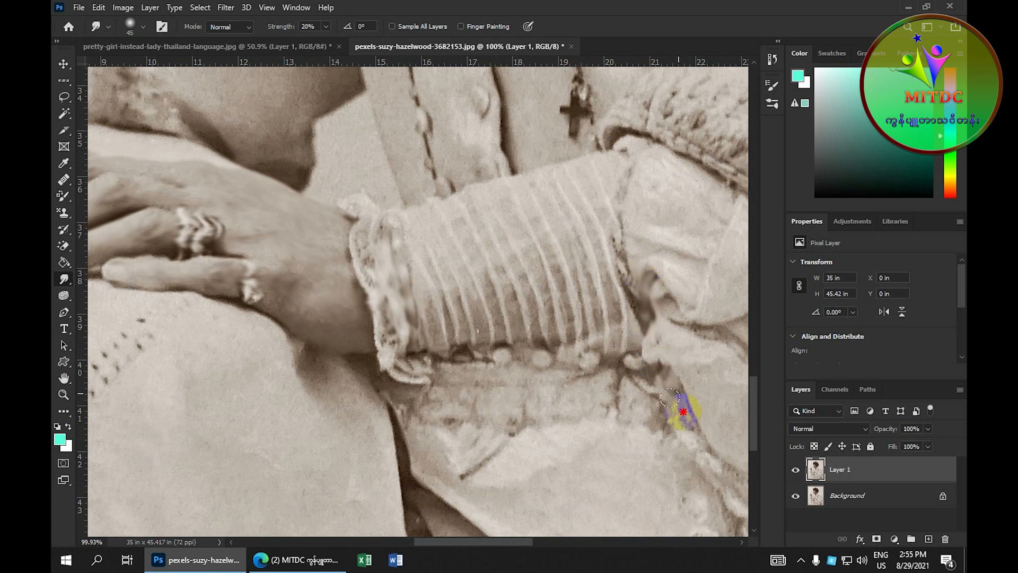
{"action": "left_click_drag", "start_coordinate": [670, 396], "coordinate": [507, 121]}
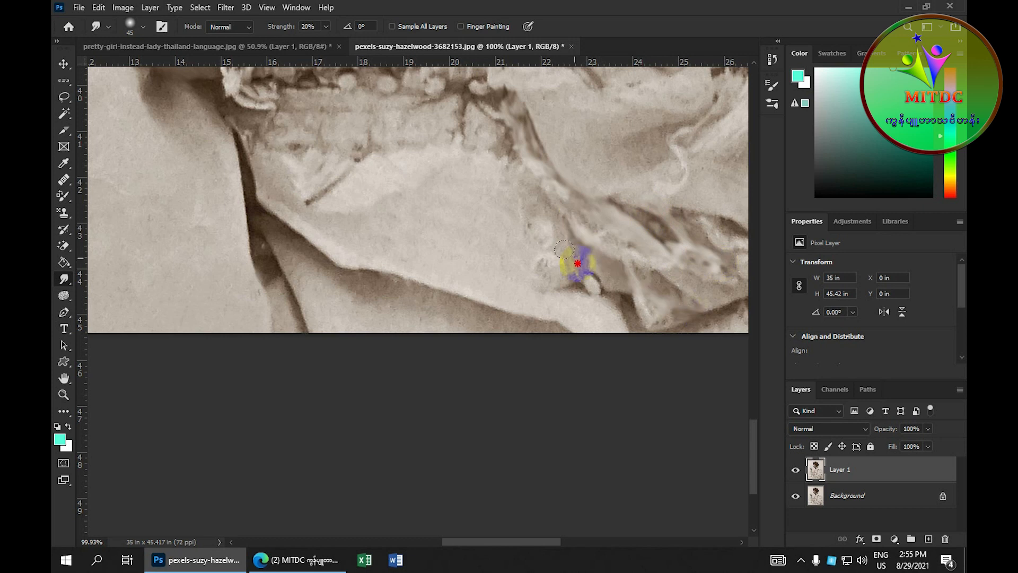
{"action": "left_click_drag", "start_coordinate": [659, 165], "coordinate": [493, 223]}
{"action": "left_click", "coordinate": [580, 259]}
{"action": "left_click", "coordinate": [666, 291]}
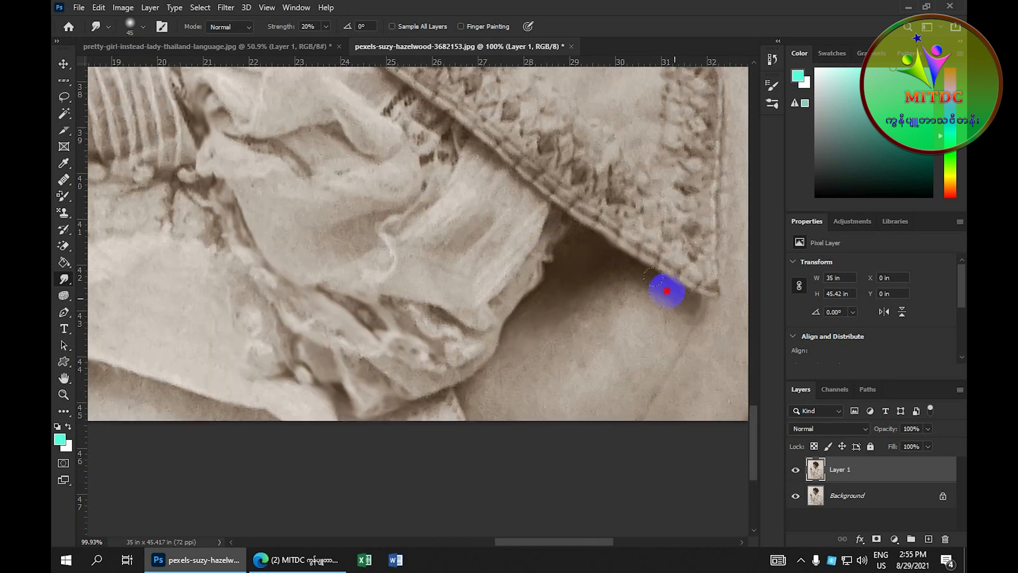
{"action": "left_click", "coordinate": [441, 184]}
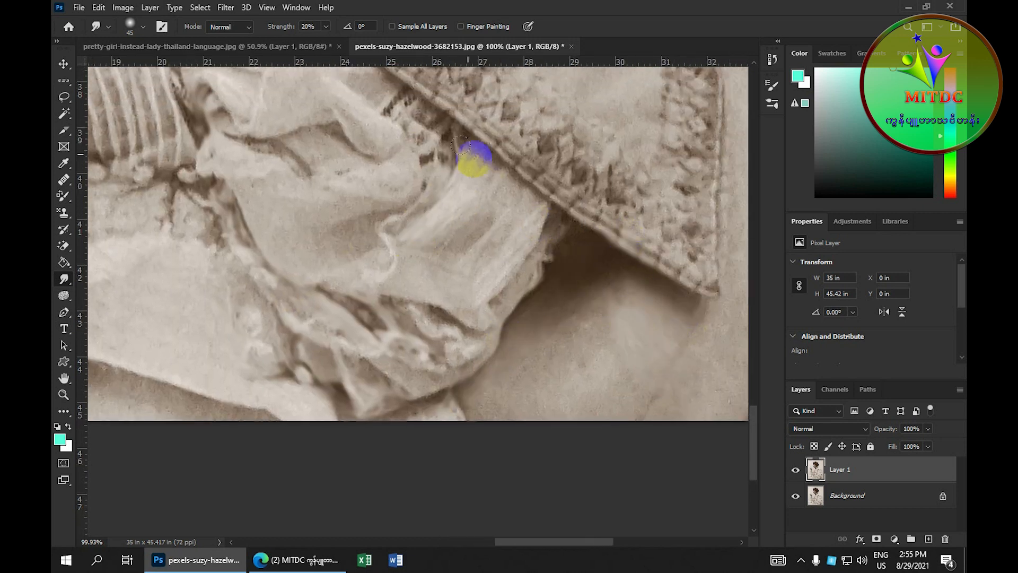
{"action": "left_click_drag", "start_coordinate": [600, 90], "coordinate": [532, 166]}
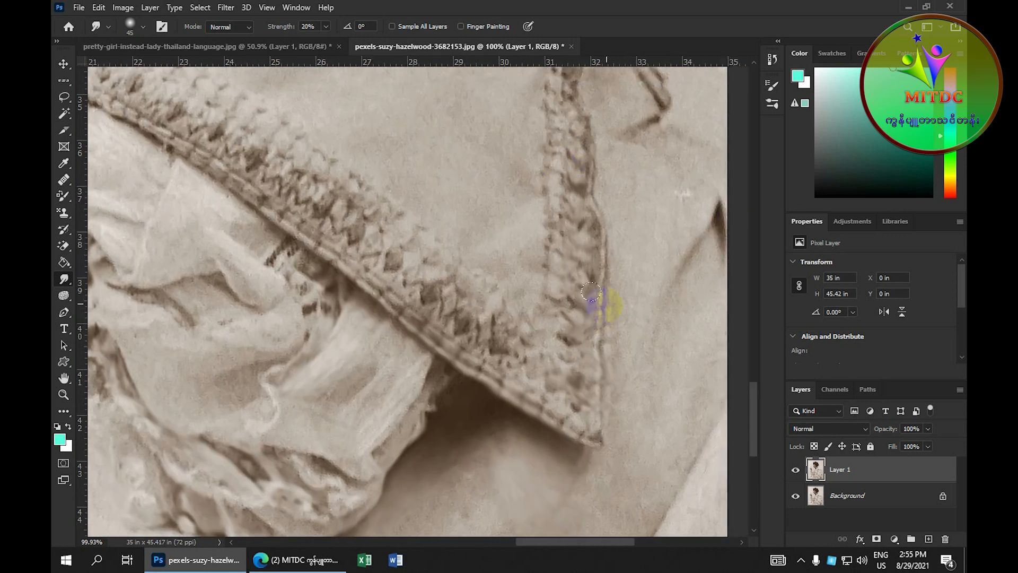
Step: Review the whole portrait and compare it with the original by toggling the visibility of Layer 1
{"action": "scroll", "coordinate": [533, 257], "scroll_direction": "up", "scroll_amount": 1}
{"action": "scroll", "coordinate": [535, 261], "scroll_direction": "down", "scroll_amount": 4}
{"action": "scroll", "coordinate": [544, 270], "scroll_direction": "down", "scroll_amount": 3}
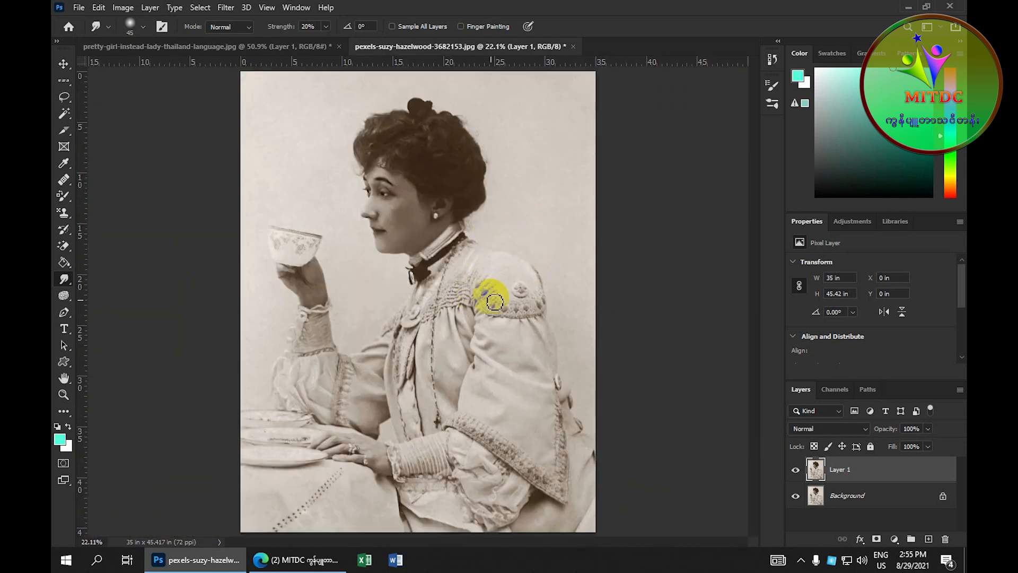
{"action": "scroll", "coordinate": [450, 254], "scroll_direction": "up", "scroll_amount": 3}
{"action": "left_click_drag", "start_coordinate": [452, 264], "coordinate": [466, 224]}
{"action": "scroll", "coordinate": [467, 227], "scroll_direction": "down", "scroll_amount": 2}
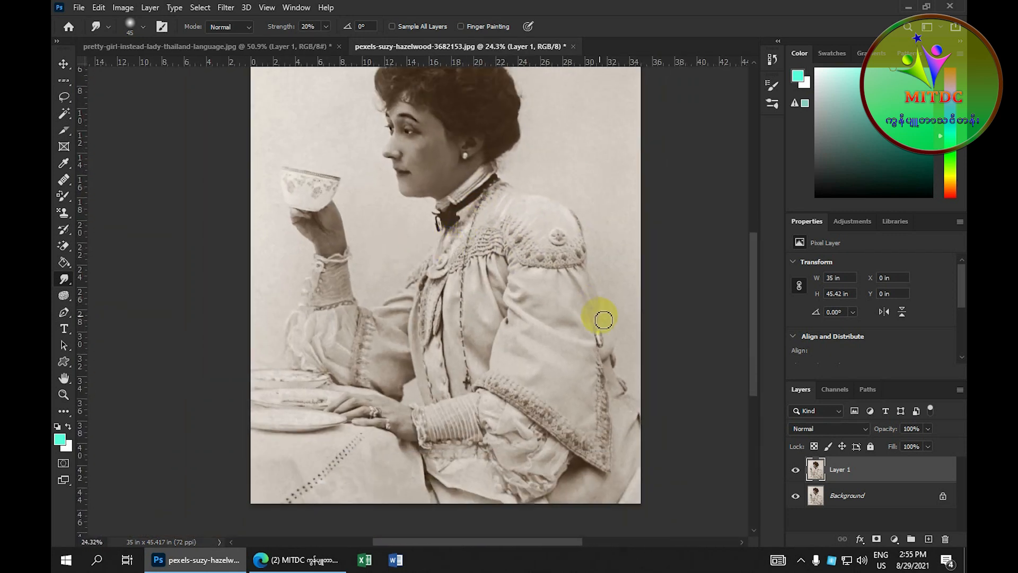
{"action": "left_click", "coordinate": [796, 470]}
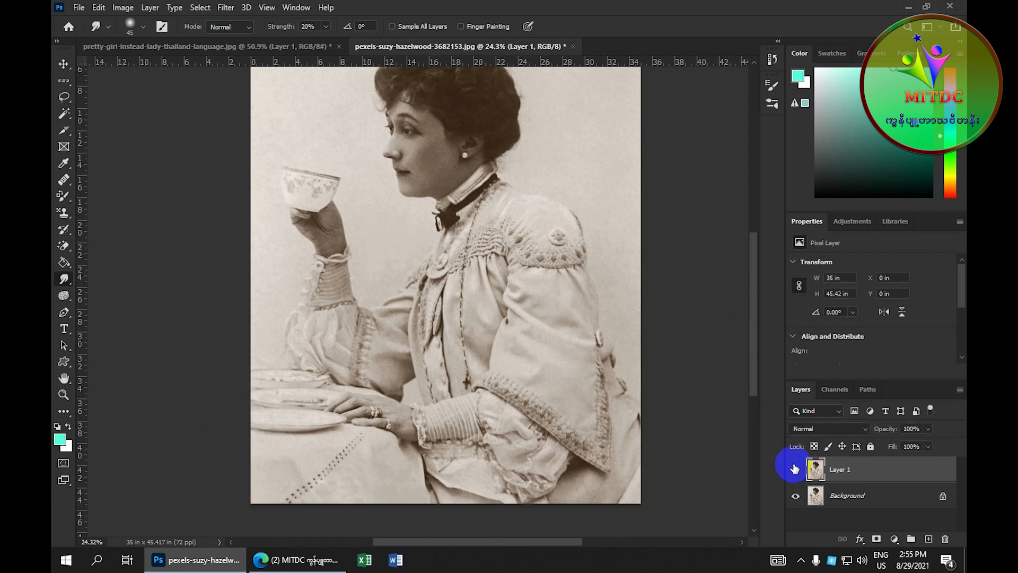
{"action": "left_click", "coordinate": [795, 468]}
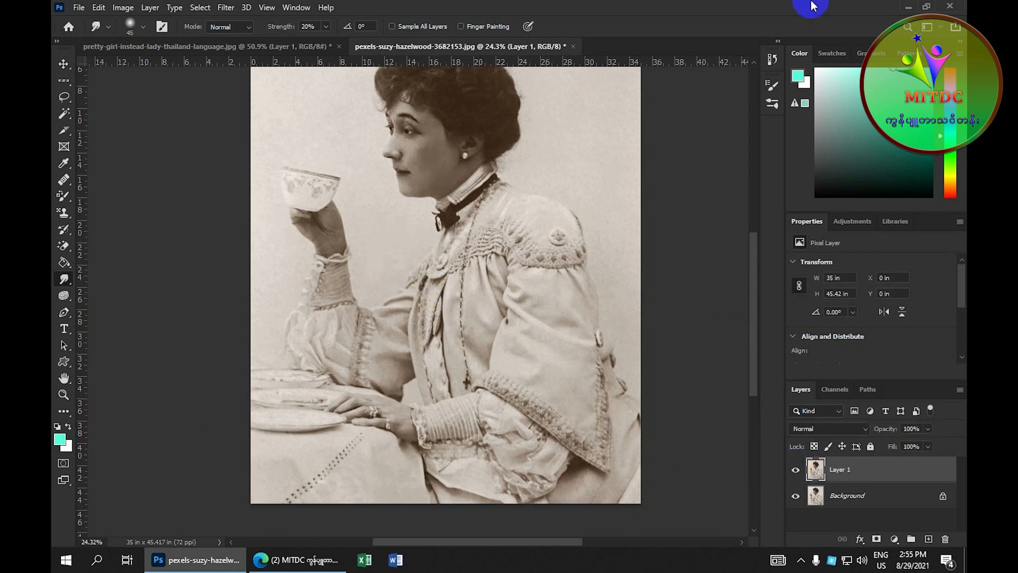
Step: Save a copy of the retouched portrait as a JPEG named 002 in the dodge tool folder, at Maximum quality 12
{"action": "left_click", "coordinate": [79, 7]}
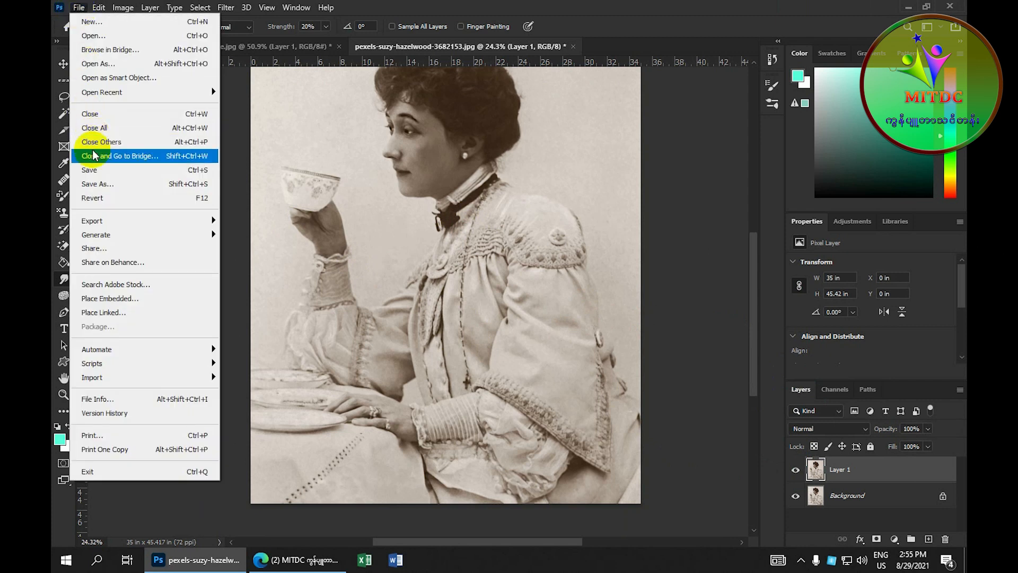
{"action": "left_click", "coordinate": [96, 184]}
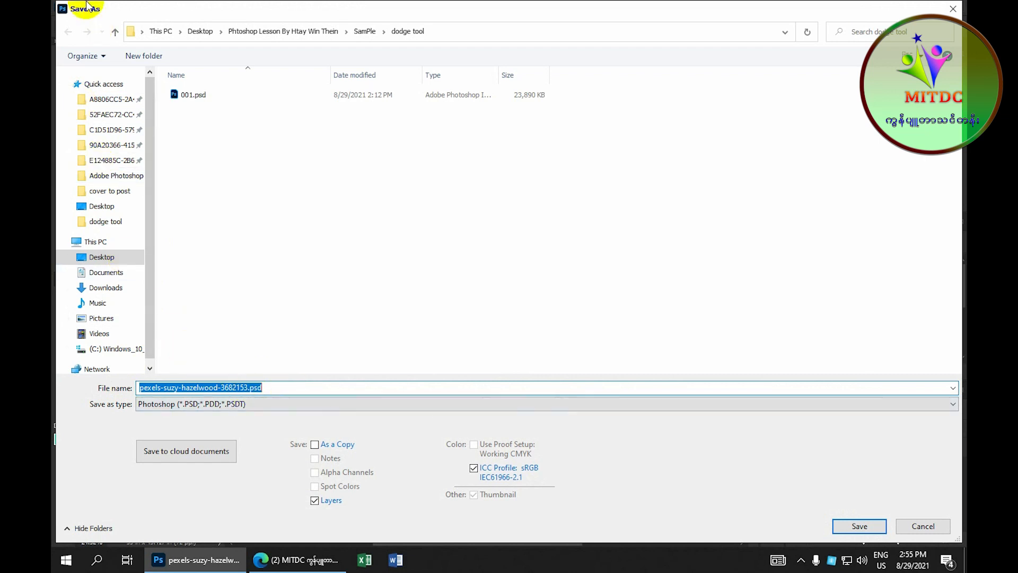
{"action": "left_click", "coordinate": [112, 32]}
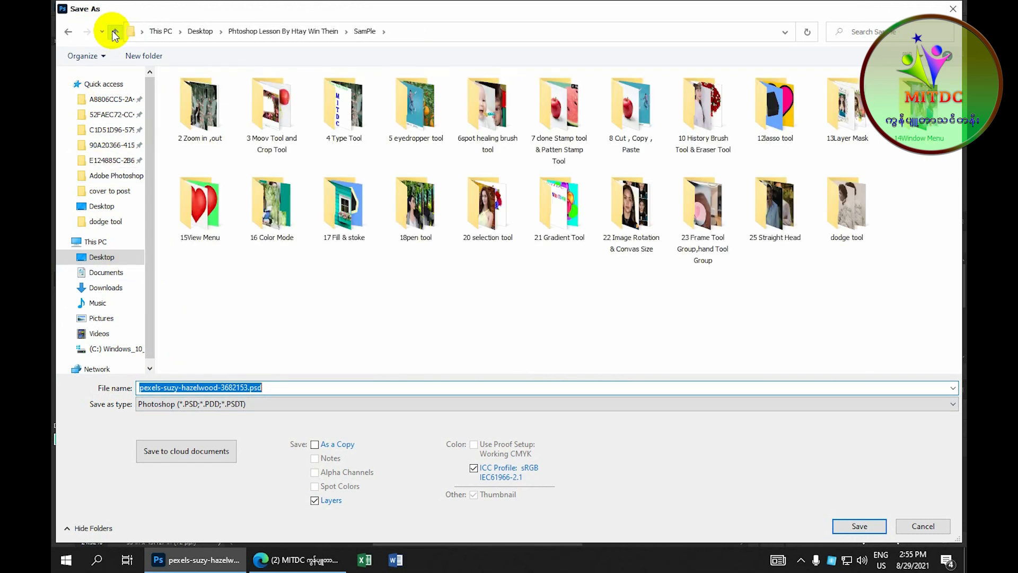
{"action": "double_click", "coordinate": [847, 220]}
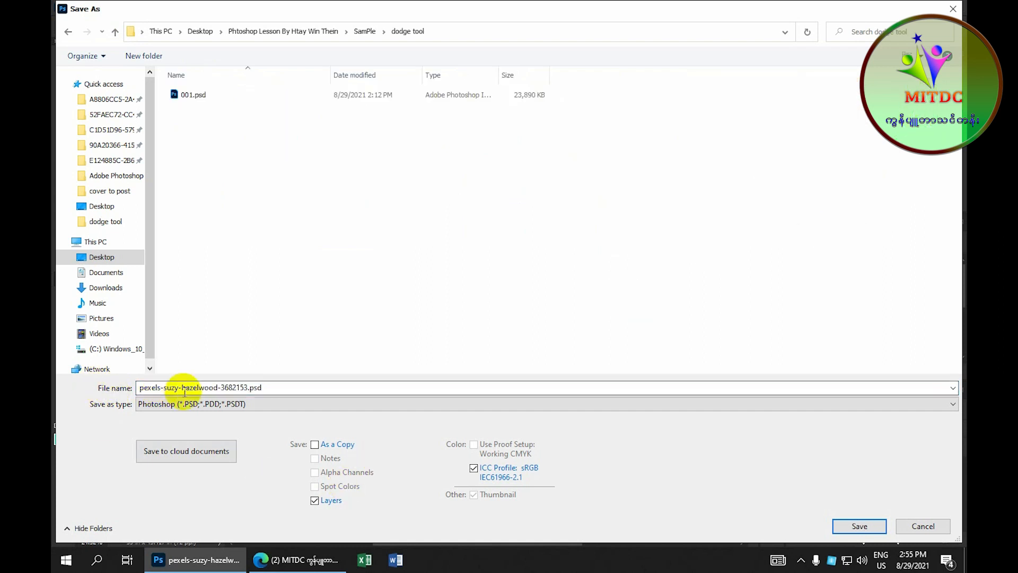
{"action": "left_click", "coordinate": [268, 386]}
{"action": "type", "text": "0"}
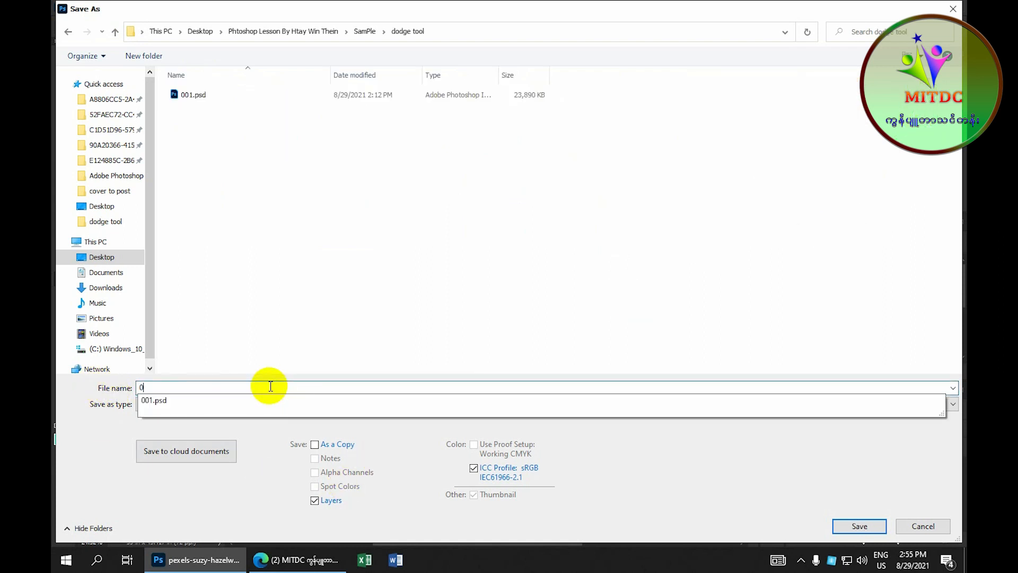
{"action": "type", "text": "02"}
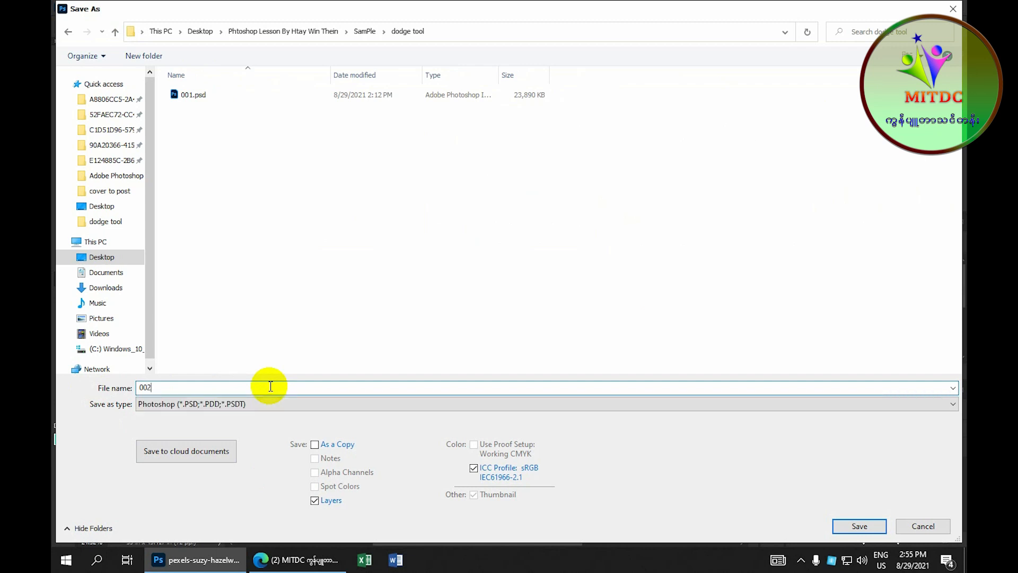
{"action": "left_click", "coordinate": [271, 404]}
{"action": "left_click", "coordinate": [172, 274]}
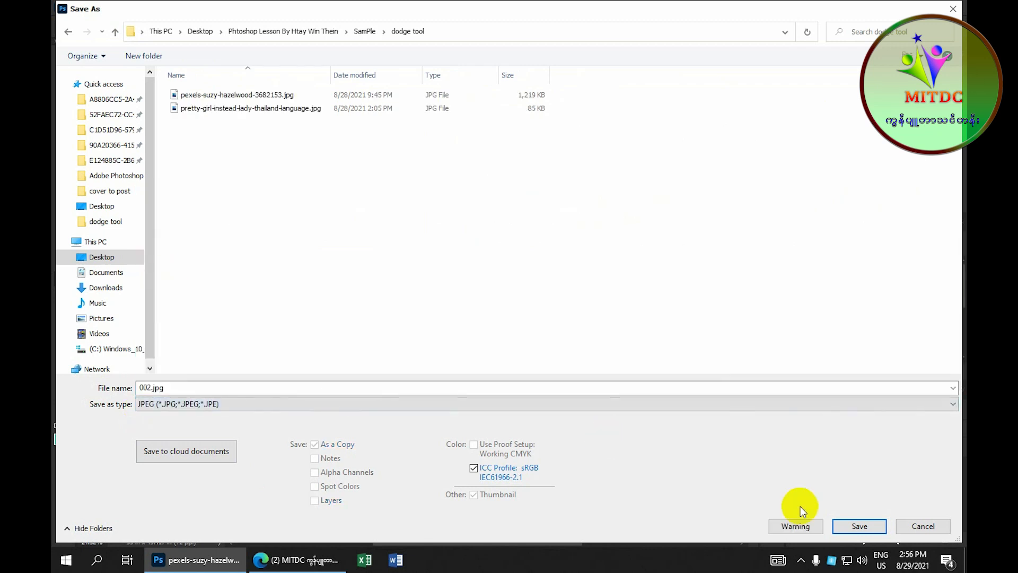
{"action": "left_click", "coordinate": [853, 525]}
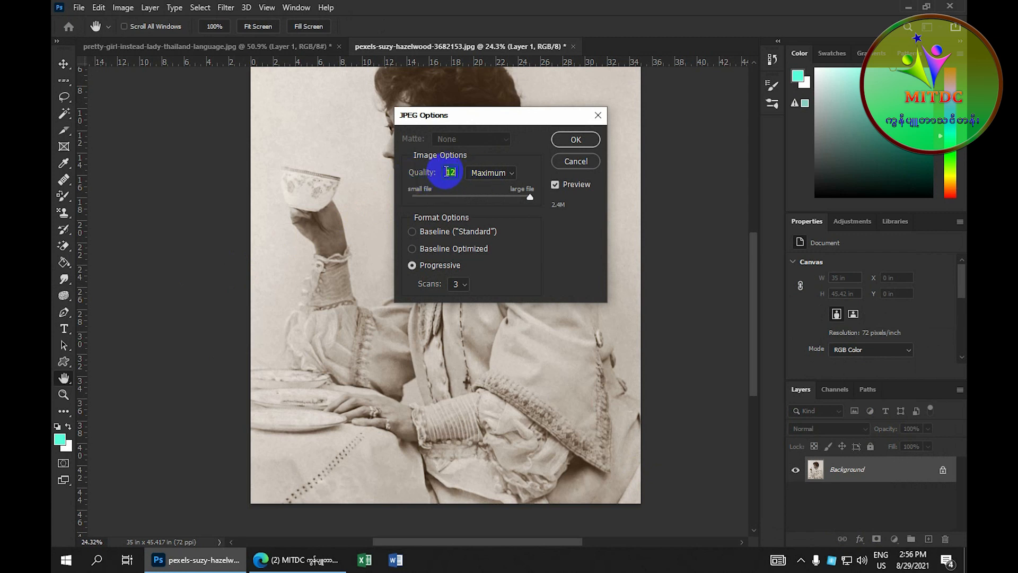
{"action": "left_click", "coordinate": [575, 139]}
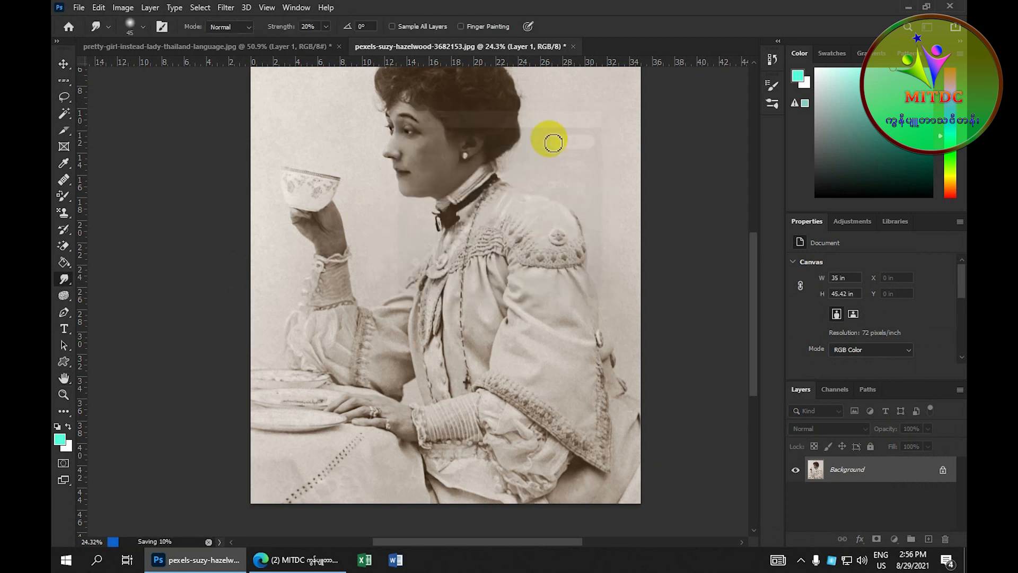
{"action": "scroll", "coordinate": [472, 162], "scroll_direction": "down", "scroll_amount": 1}
{"action": "scroll", "coordinate": [462, 155], "scroll_direction": "up", "scroll_amount": 1}
{"action": "scroll", "coordinate": [451, 161], "scroll_direction": "down", "scroll_amount": 1}
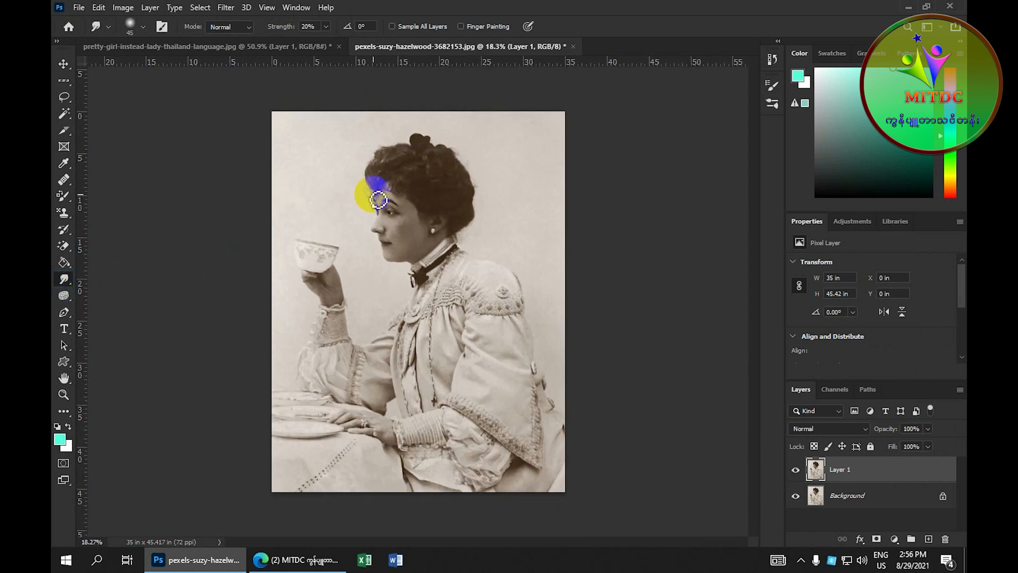
{"action": "left_click", "coordinate": [911, 7]}
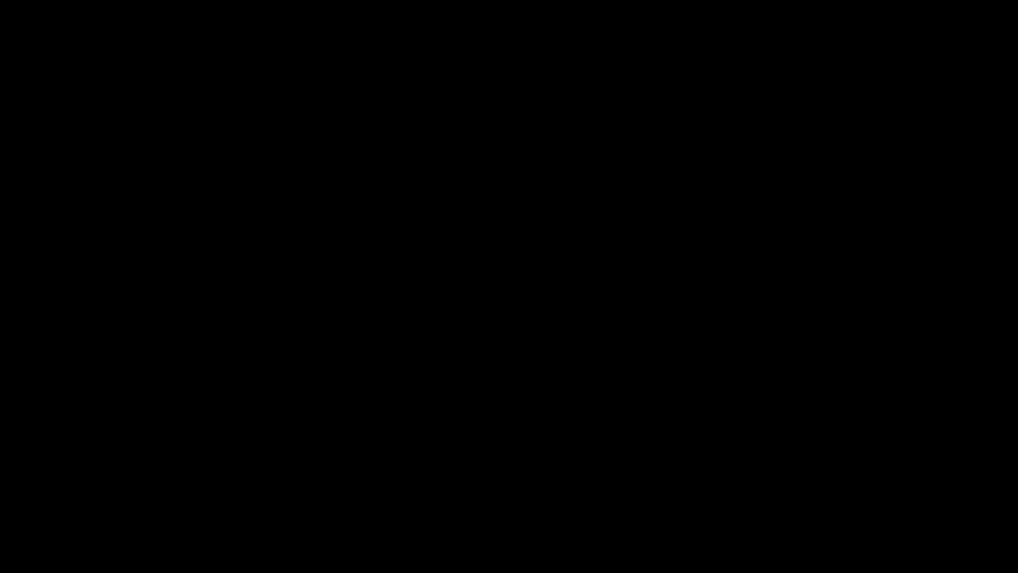